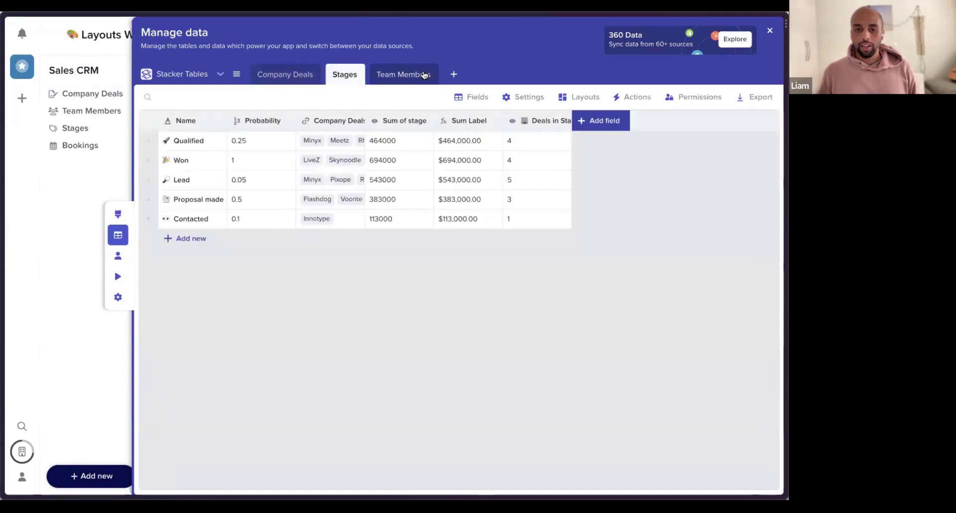
Switch the data manager to the Google Sheets source, view its Bookings table, and return to the app
{"action": "left_click", "coordinate": [195, 73]}
{"action": "left_click", "coordinate": [193, 96]}
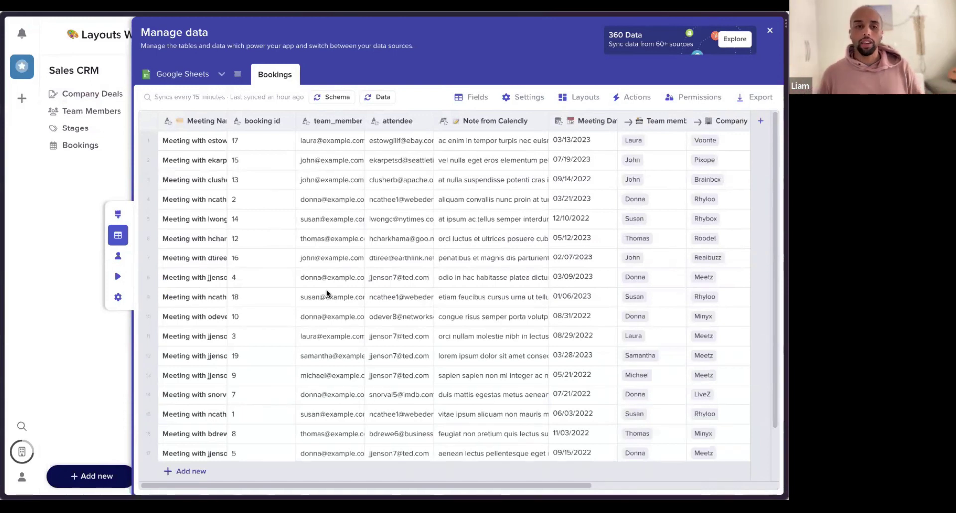
{"action": "left_click", "coordinate": [53, 246]}
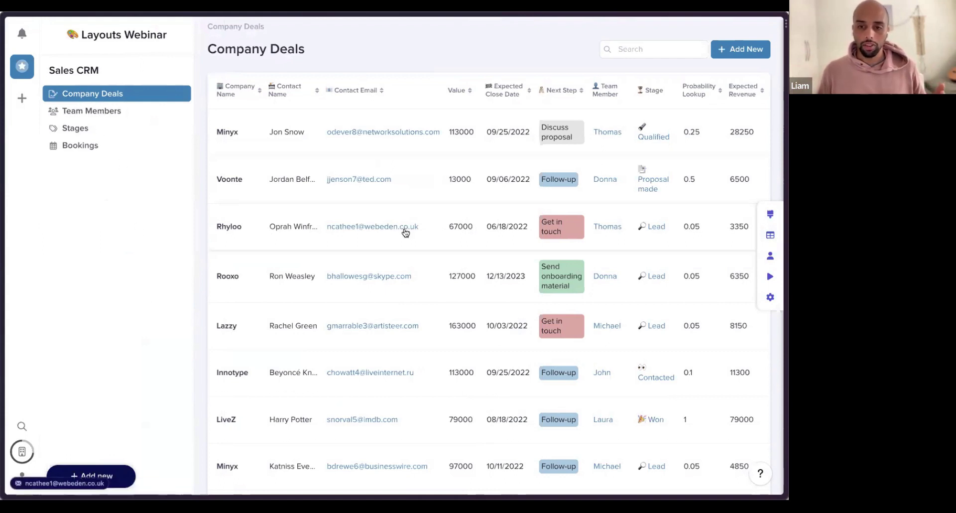
Review the Company Deals, Team Members, Stages and Bookings list pages of the Sales CRM
{"action": "scroll", "coordinate": [405, 230], "scroll_direction": "down", "scroll_amount": 5}
{"action": "scroll", "coordinate": [406, 154], "scroll_direction": "up", "scroll_amount": 3}
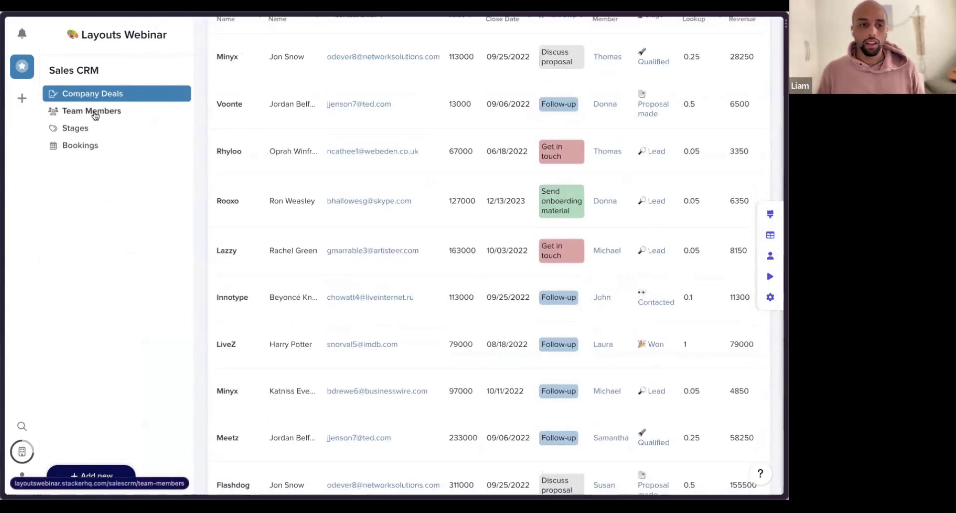
{"action": "left_click", "coordinate": [95, 115]}
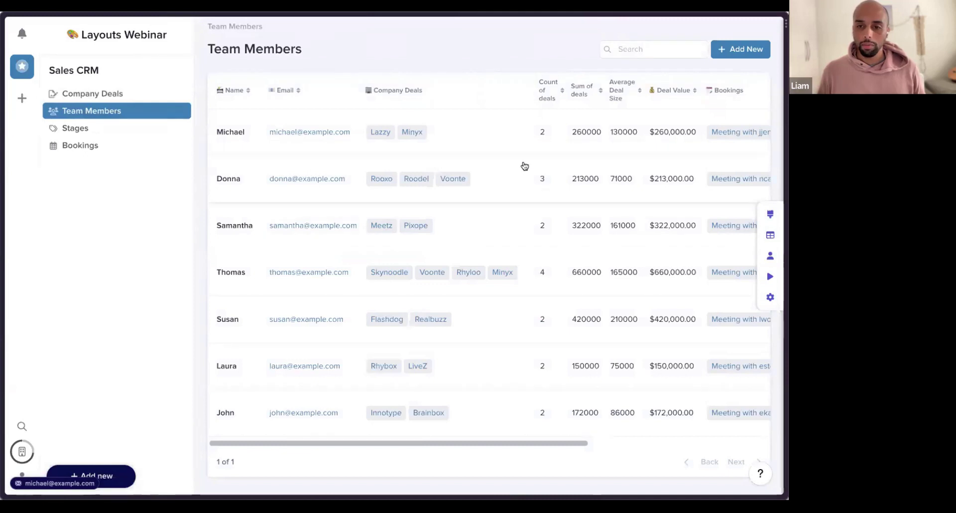
{"action": "scroll", "coordinate": [406, 219], "scroll_direction": "right", "scroll_amount": 10}
{"action": "scroll", "coordinate": [405, 222], "scroll_direction": "left", "scroll_amount": 8}
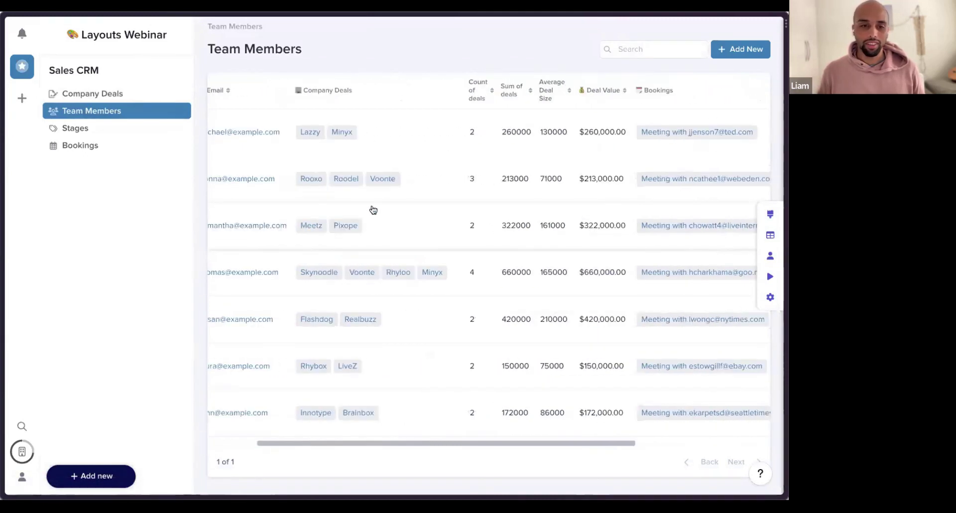
{"action": "scroll", "coordinate": [405, 222], "scroll_direction": "left", "scroll_amount": 3}
{"action": "left_click", "coordinate": [106, 128]}
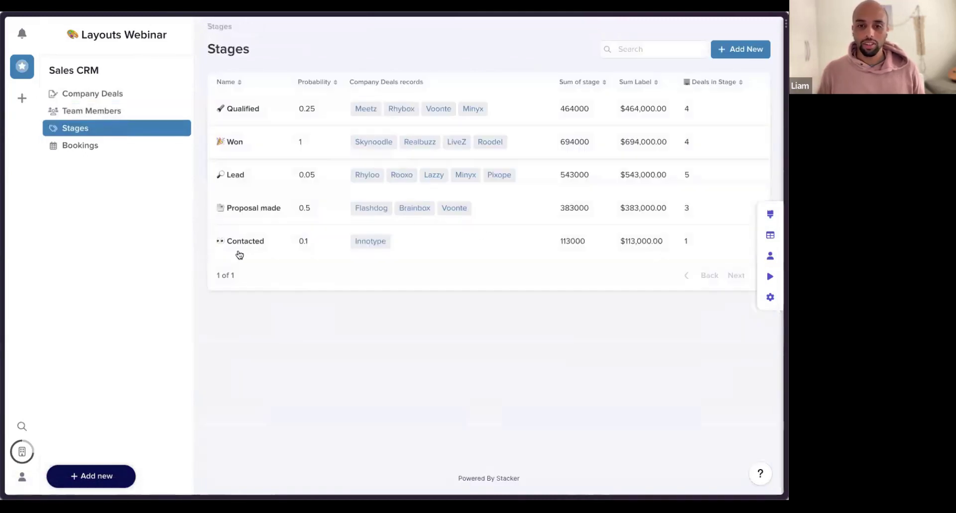
{"action": "left_click", "coordinate": [84, 145]}
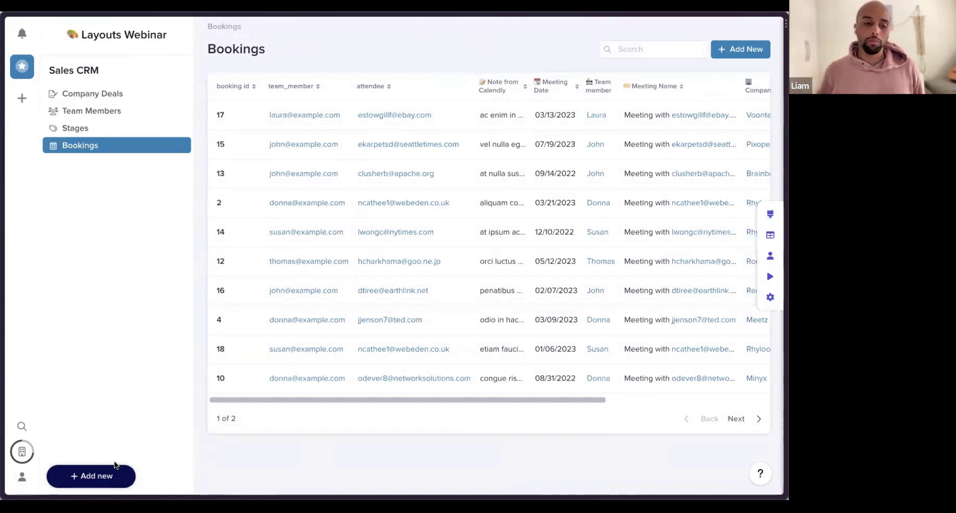
Create a custom page named Welcome
{"action": "left_click", "coordinate": [92, 476]}
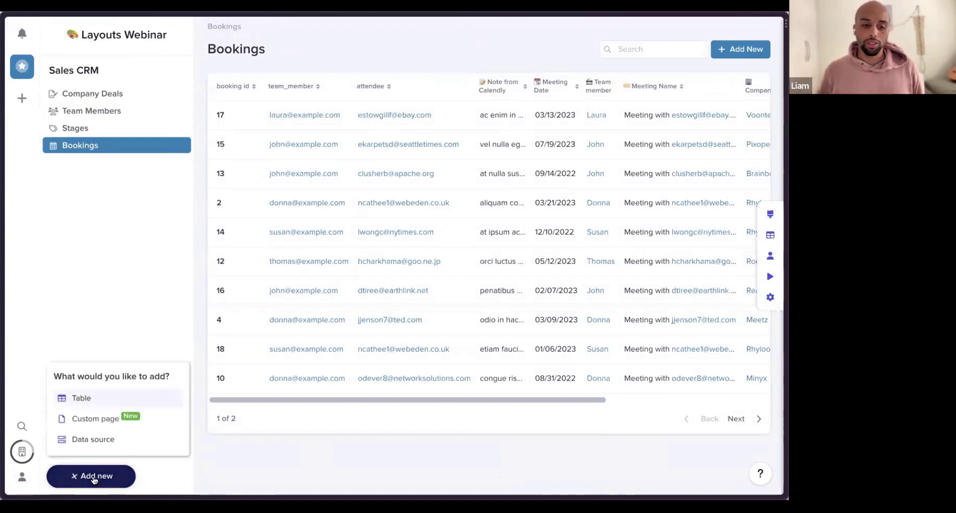
{"action": "left_click", "coordinate": [93, 421]}
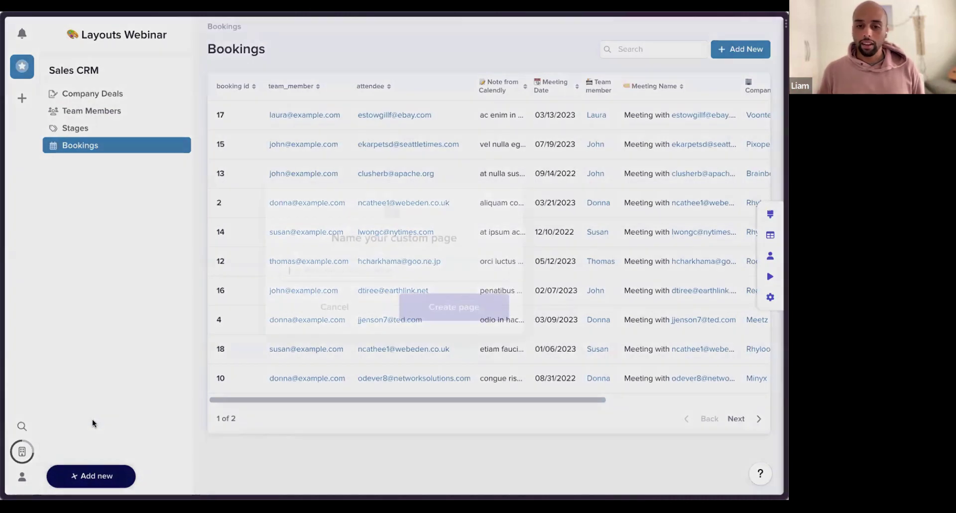
{"action": "type", "text": "Welcome"}
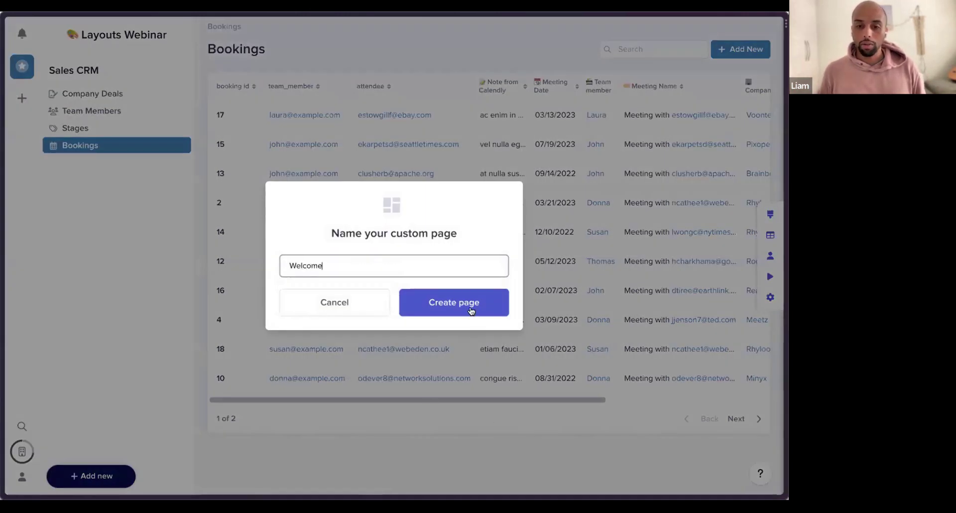
{"action": "left_click", "coordinate": [470, 308]}
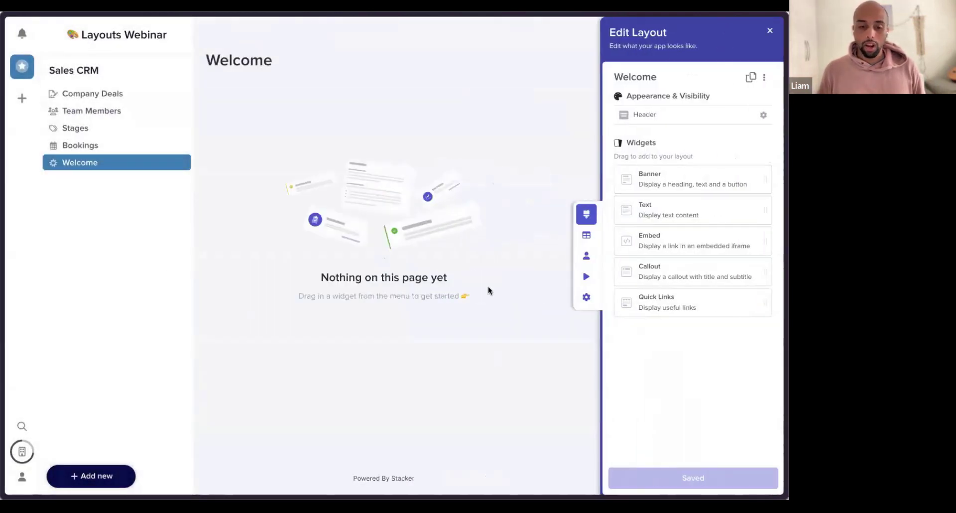
{"action": "left_click_drag", "start_coordinate": [688, 237], "coordinate": [359, 151]}
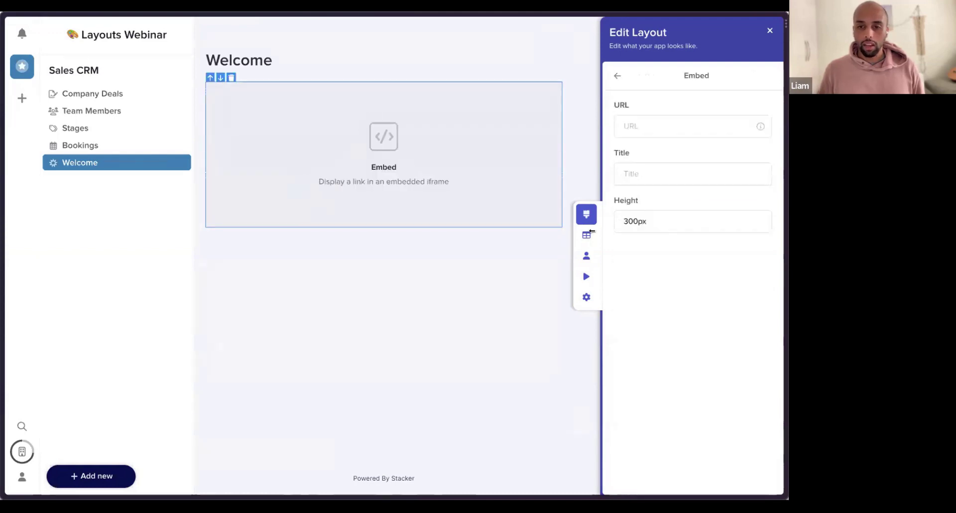
{"action": "left_click", "coordinate": [617, 180]}
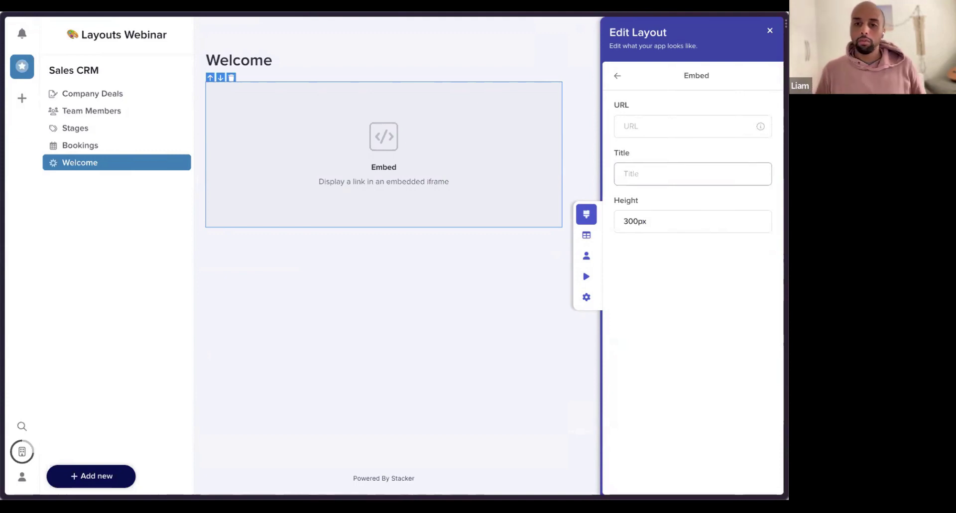
{"action": "left_click", "coordinate": [634, 126]}
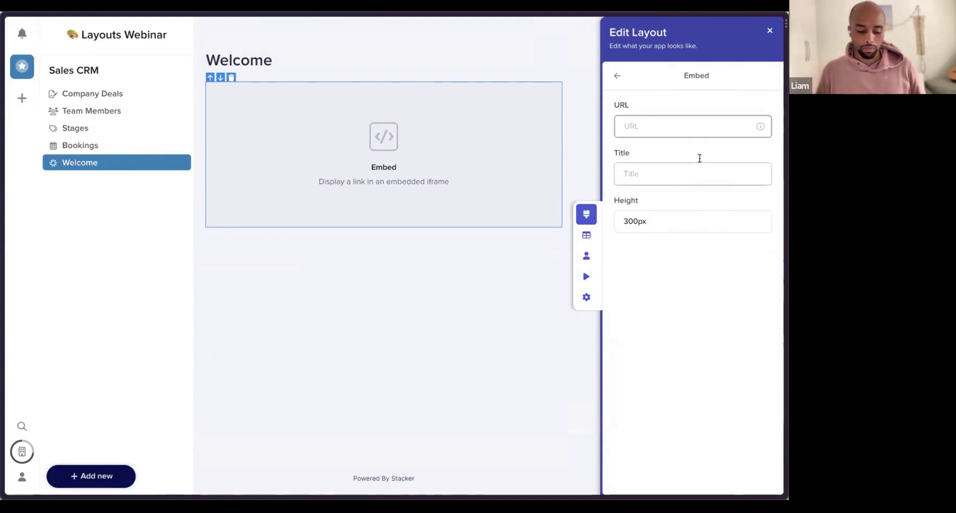
{"action": "type", "text": "youtube.com/watch?v=28xcRtv7D3Q"}
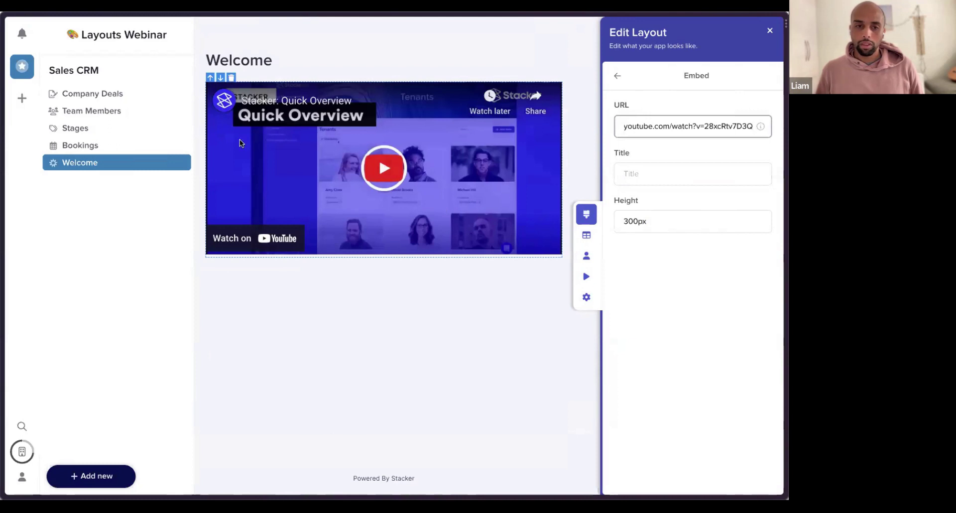
Set the embedded video's height to 500px and save the Welcome page layout
{"action": "left_click", "coordinate": [626, 224]}
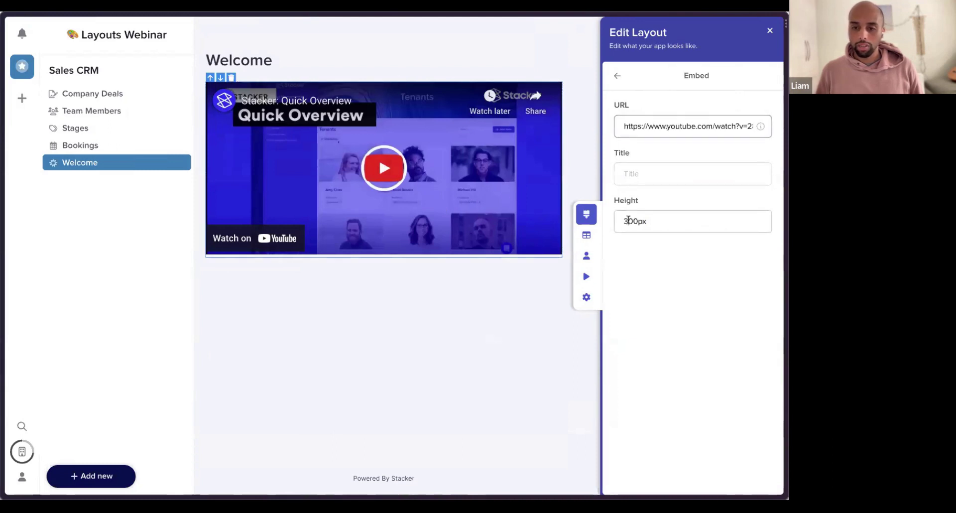
{"action": "key", "text": "BackSpace"}
{"action": "type", "text": "5"}
{"action": "left_click", "coordinate": [683, 173]}
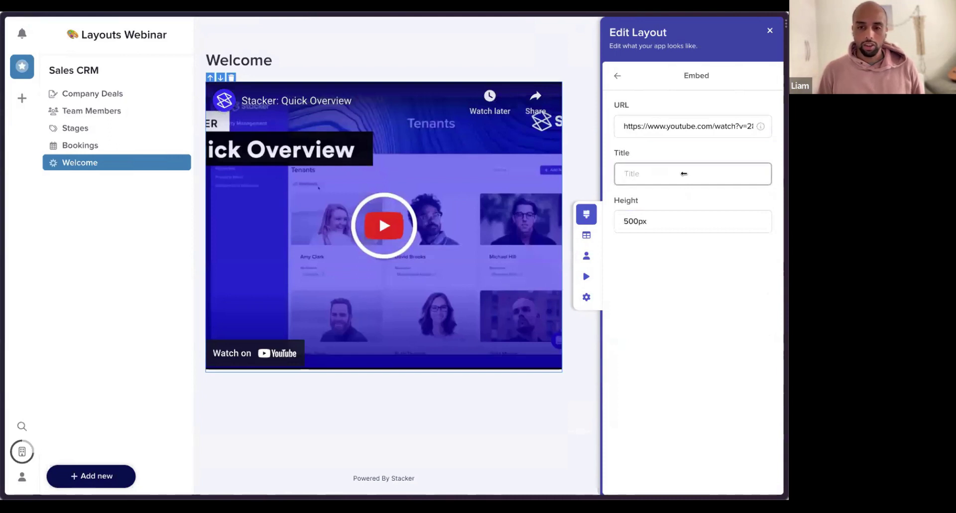
{"action": "left_click", "coordinate": [769, 31]}
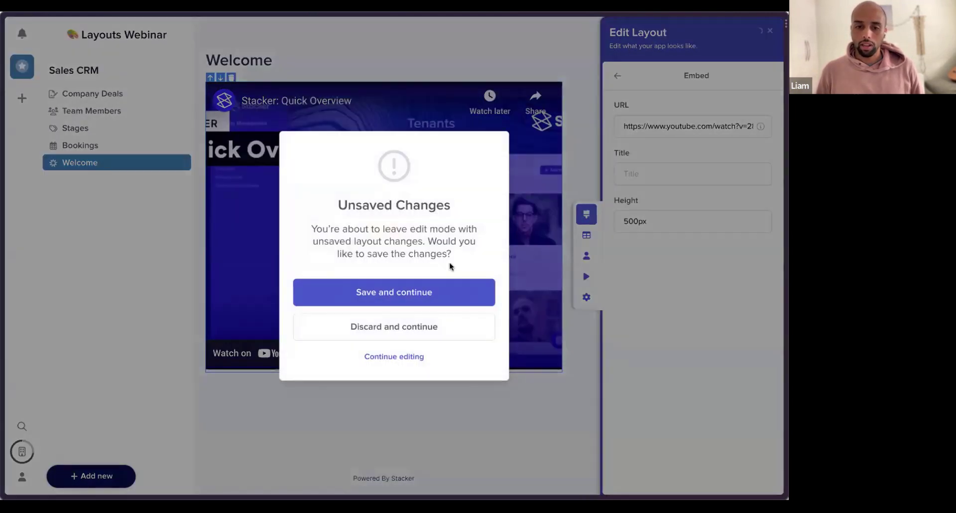
{"action": "left_click", "coordinate": [451, 294]}
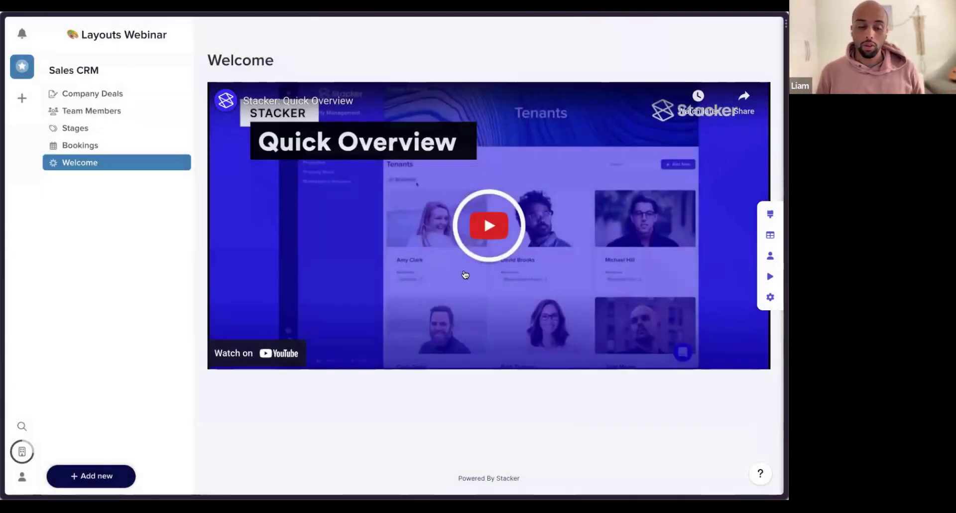
Add a Quick Links widget below the video on the Welcome page and save the layout
{"action": "left_click", "coordinate": [769, 215]}
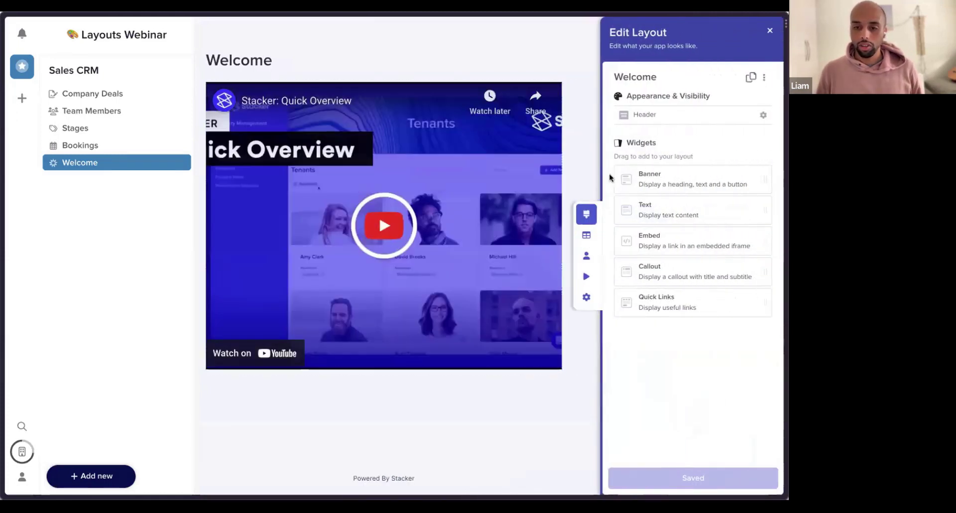
{"action": "left_click_drag", "start_coordinate": [670, 308], "coordinate": [358, 364]}
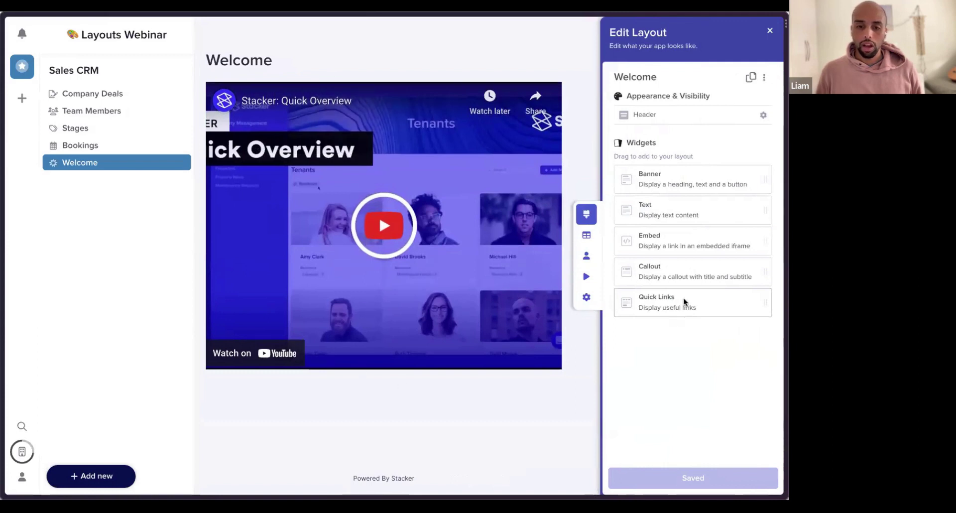
{"action": "left_click_drag", "start_coordinate": [682, 301], "coordinate": [242, 399]}
{"action": "scroll", "coordinate": [243, 400], "scroll_direction": "down", "scroll_amount": 4}
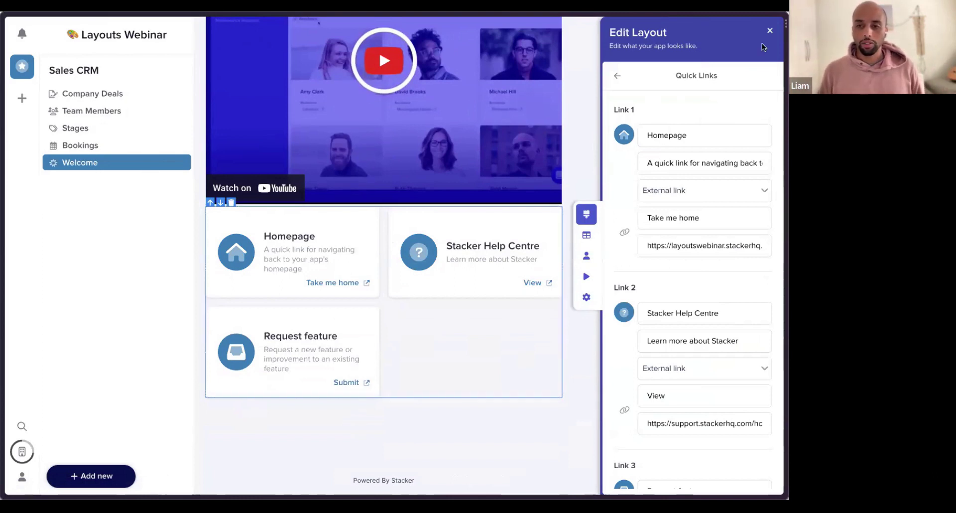
{"action": "left_click", "coordinate": [769, 32]}
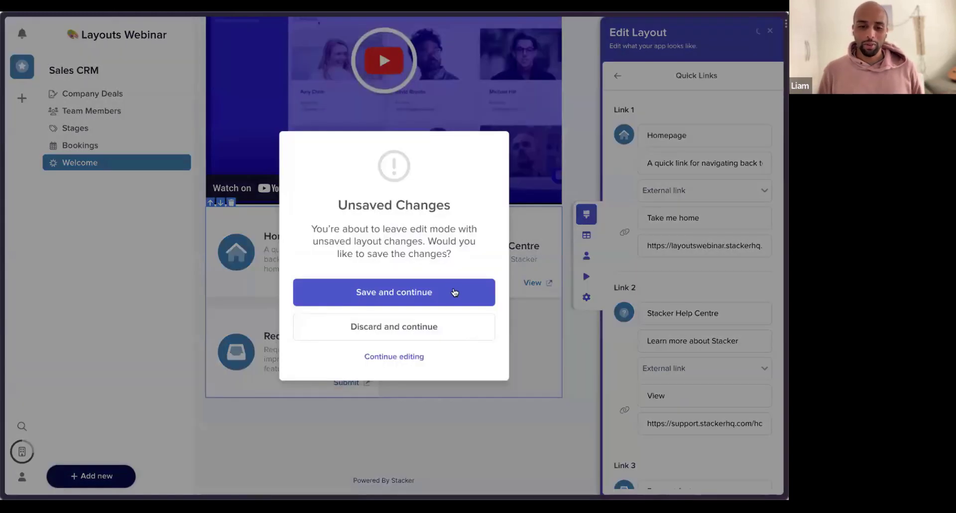
{"action": "left_click", "coordinate": [454, 292]}
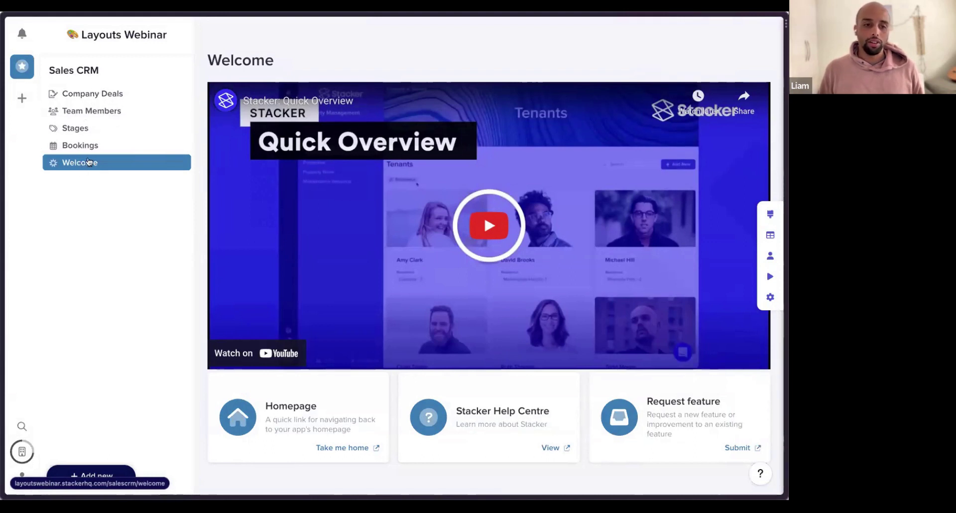
Set the app's navigation placement to Top and return to the Company Deals page
{"action": "left_click", "coordinate": [67, 94]}
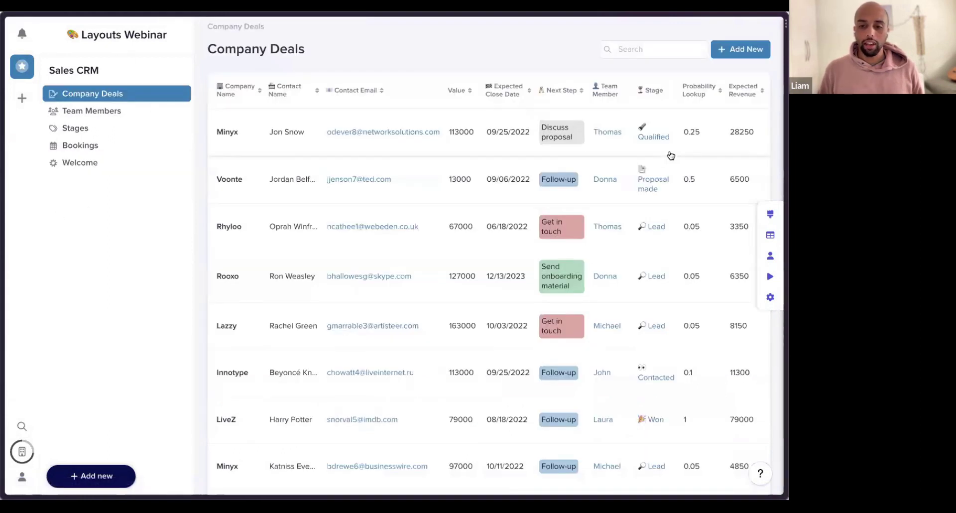
{"action": "left_click", "coordinate": [770, 298]}
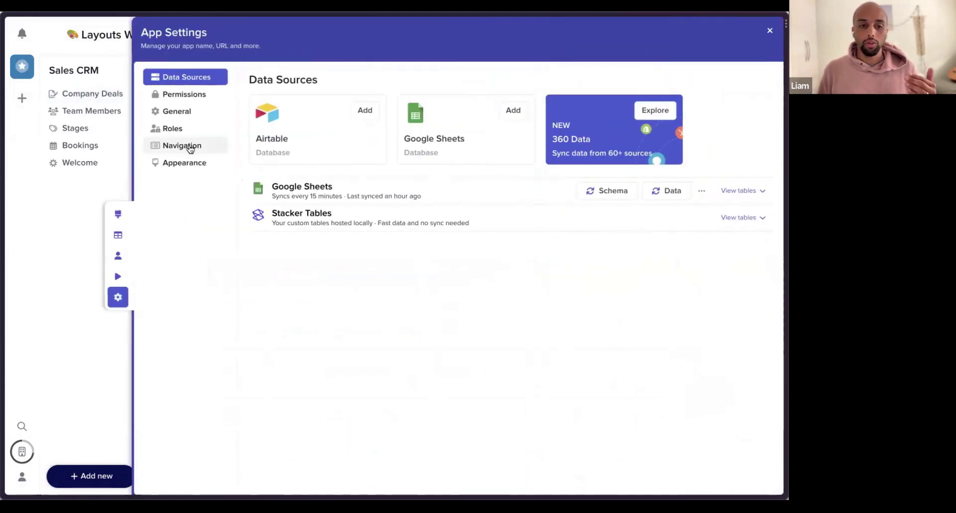
{"action": "left_click", "coordinate": [189, 150]}
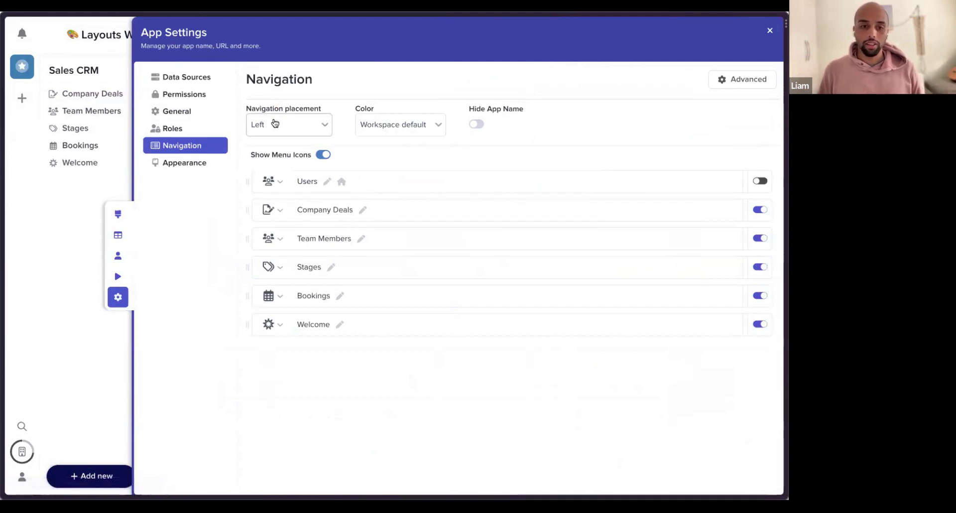
{"action": "left_click", "coordinate": [273, 124]}
{"action": "left_click", "coordinate": [287, 147]}
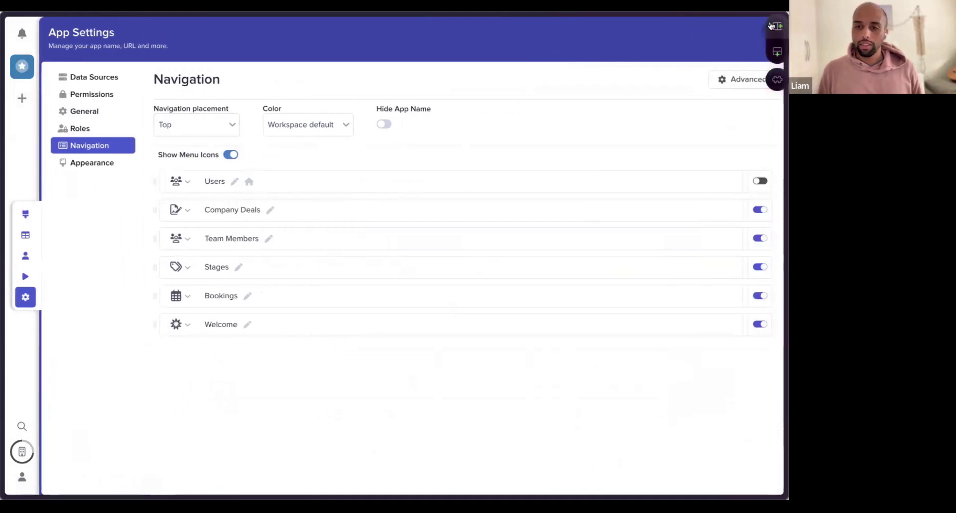
{"action": "left_click", "coordinate": [769, 32]}
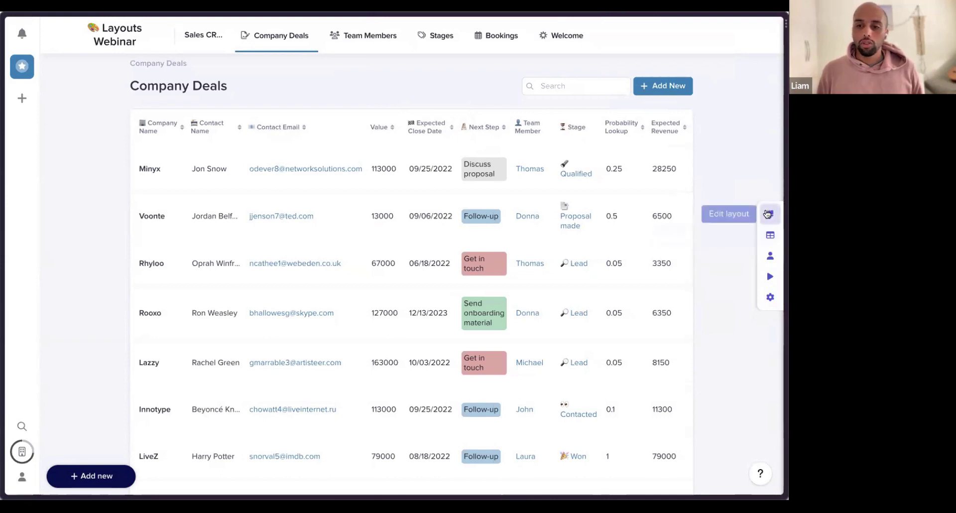
Turn off the menu icons in the app's navigation settings
{"action": "left_click", "coordinate": [765, 214]}
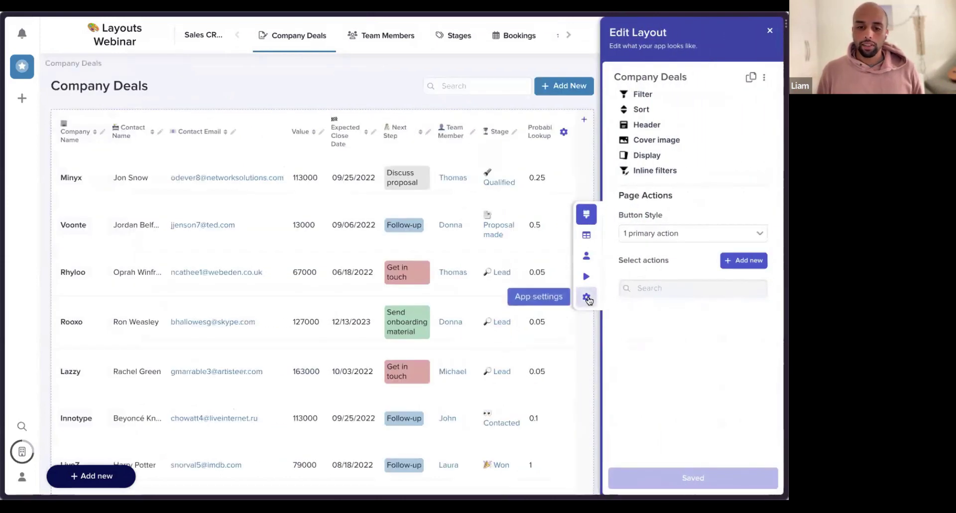
{"action": "left_click", "coordinate": [586, 297]}
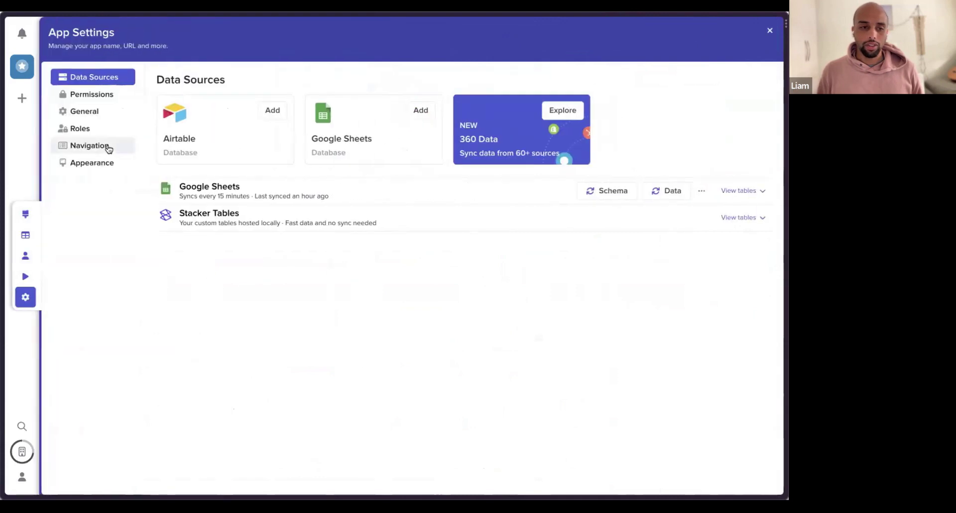
{"action": "left_click", "coordinate": [93, 145]}
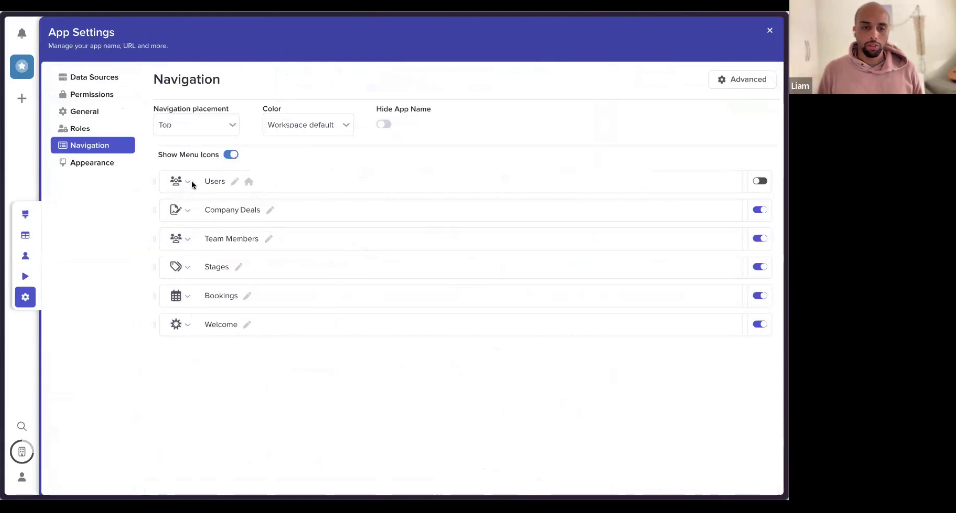
{"action": "left_click", "coordinate": [229, 155]}
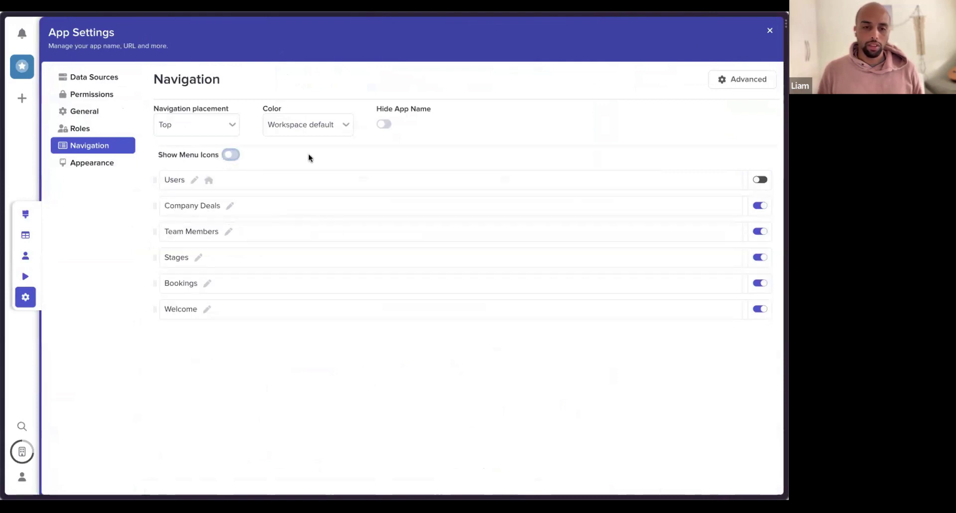
Add a 💰 emoji before the Company Deals name in the navigation list and save the name
{"action": "left_click", "coordinate": [229, 206]}
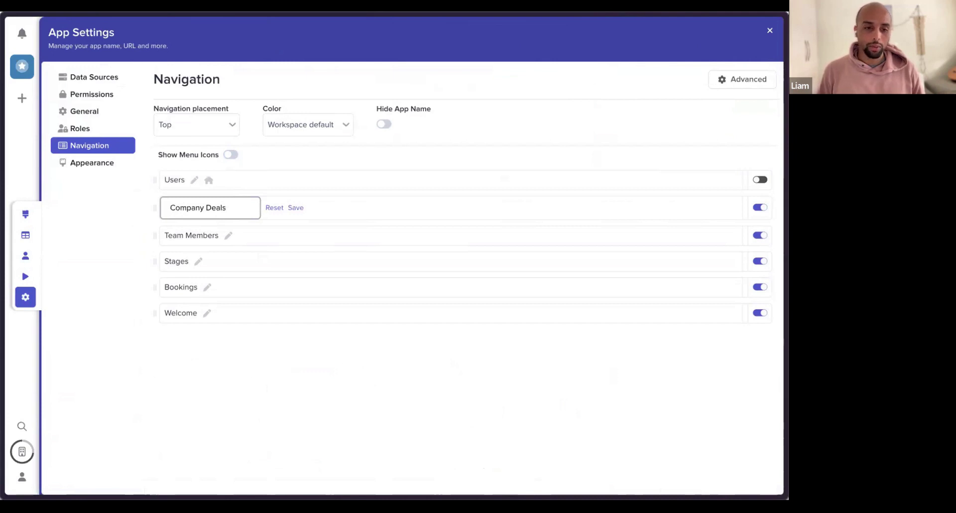
{"action": "left_click", "coordinate": [146, 258]}
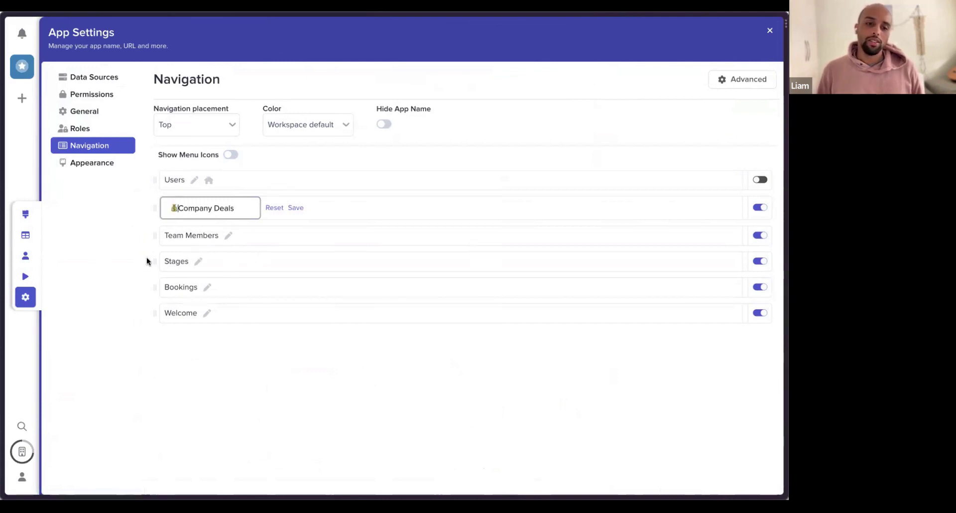
{"action": "left_click", "coordinate": [295, 208]}
Add a 👥 emoji before the Team Members name in the navigation list and save the name
{"action": "left_click", "coordinate": [229, 234]}
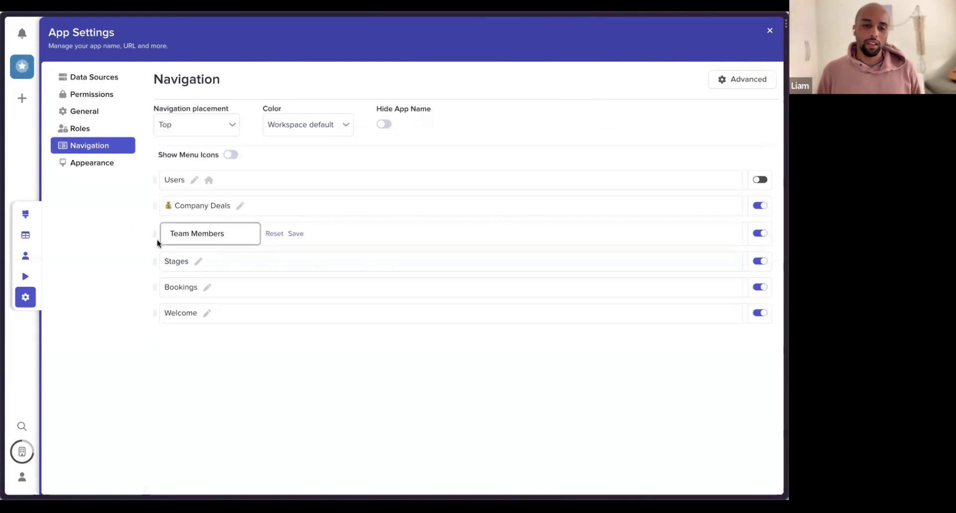
{"action": "left_click", "coordinate": [171, 233]}
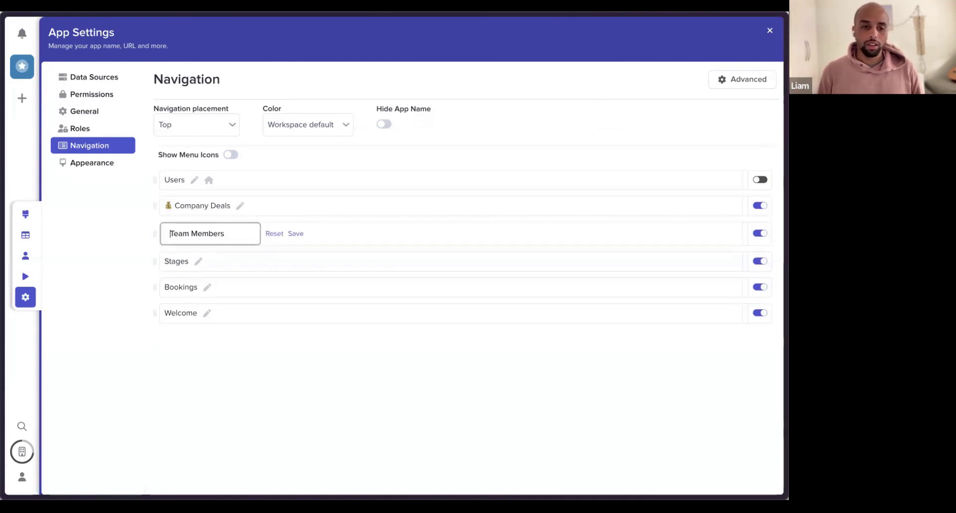
{"action": "type", "text": "👥"}
{"action": "left_click", "coordinate": [296, 234]}
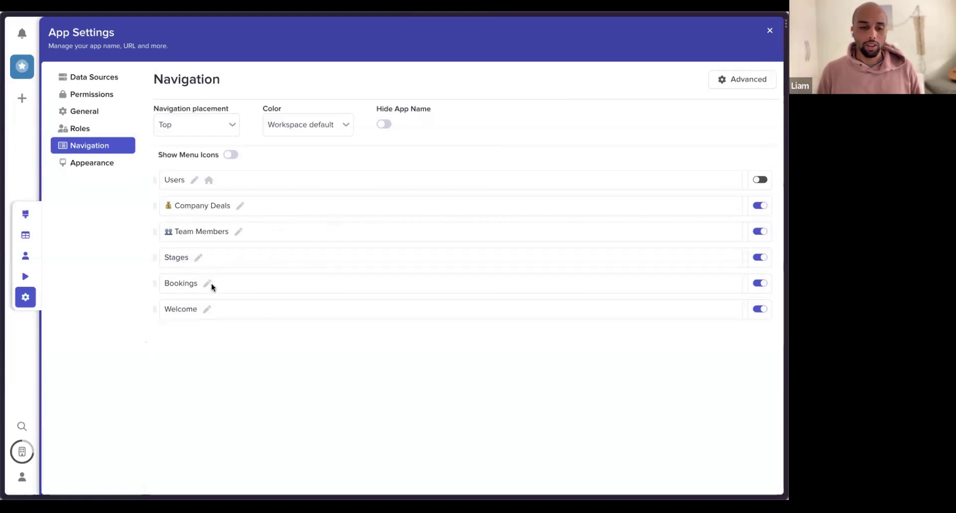
Hide Stages from the navigation, and add a 📅 emoji before the Bookings name and save it
{"action": "left_click", "coordinate": [760, 257]}
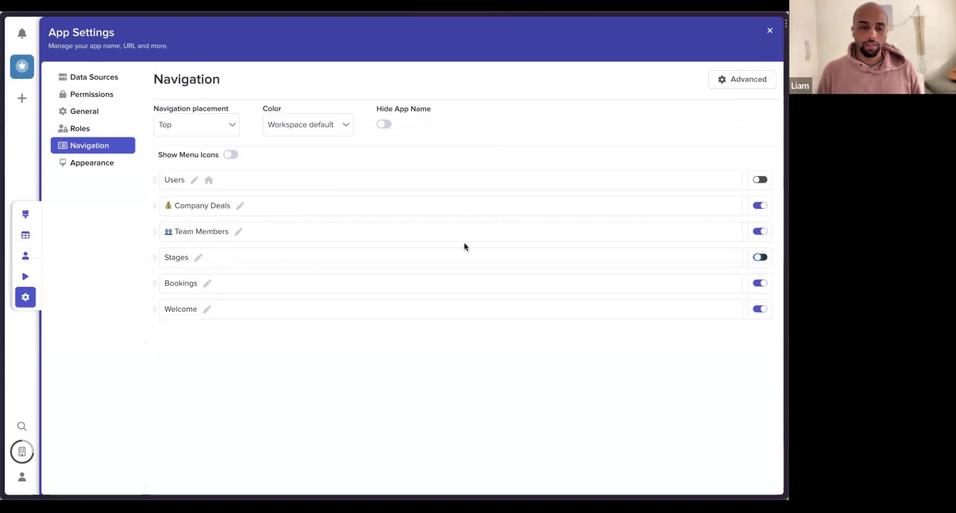
{"action": "left_click", "coordinate": [207, 283]}
{"action": "left_click", "coordinate": [171, 277]}
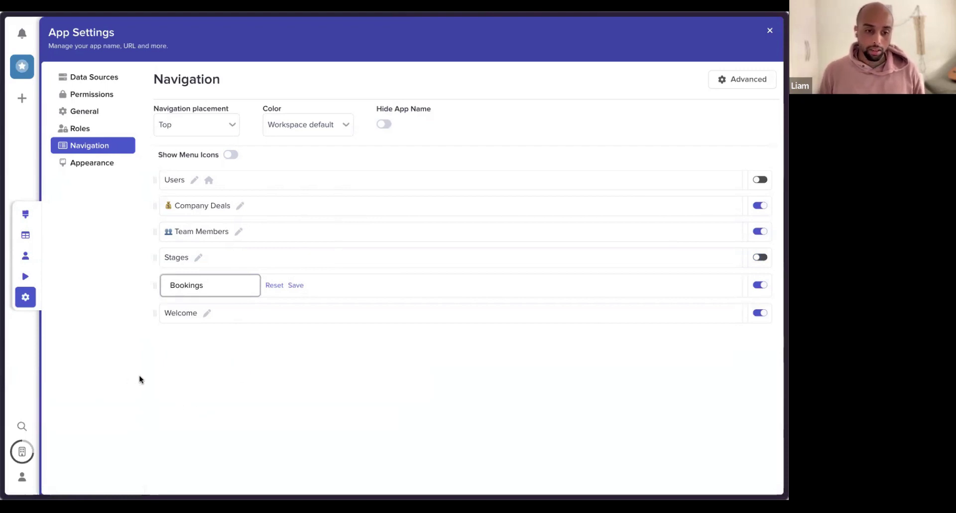
{"action": "type", "text": "📅"}
{"action": "left_click", "coordinate": [296, 285]}
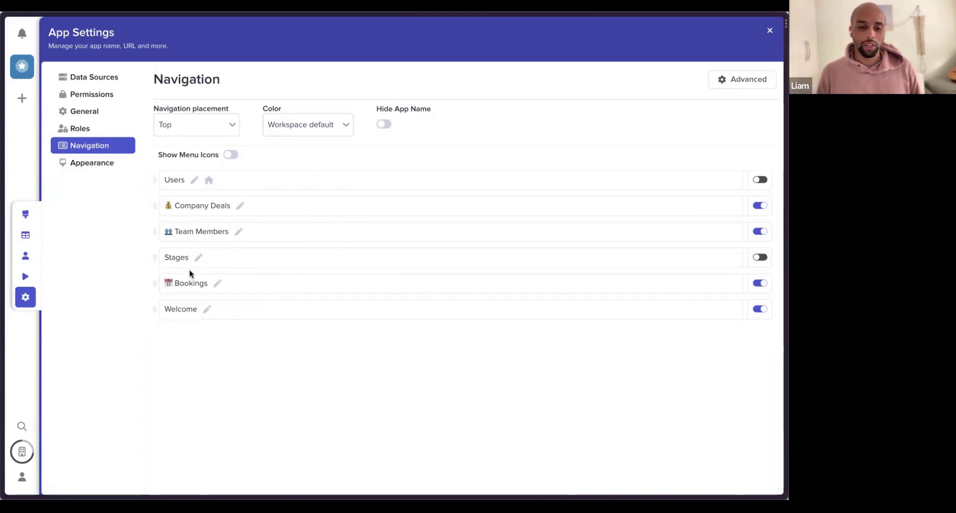
Move Team Members to the first position in the navigation order and open the Team Members page in the app
{"action": "left_click_drag", "start_coordinate": [154, 231], "coordinate": [158, 179]}
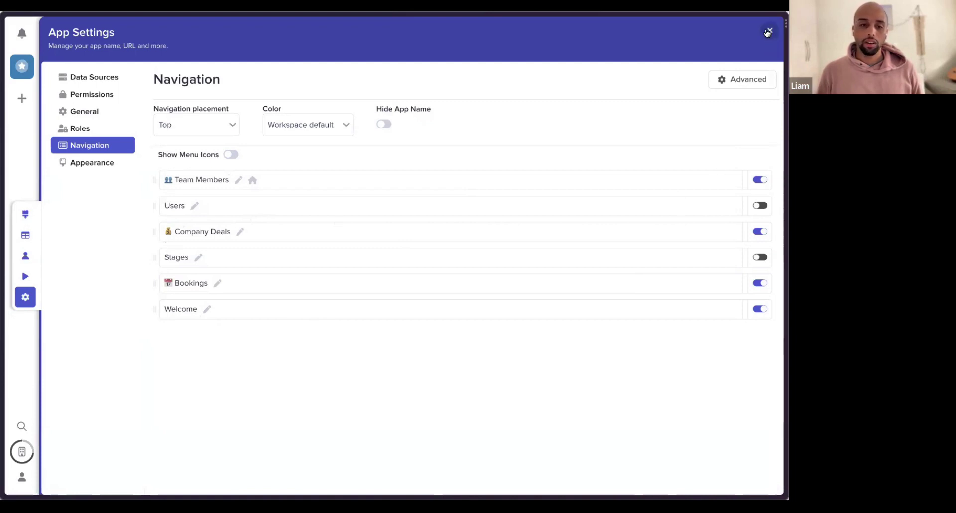
{"action": "left_click", "coordinate": [768, 32]}
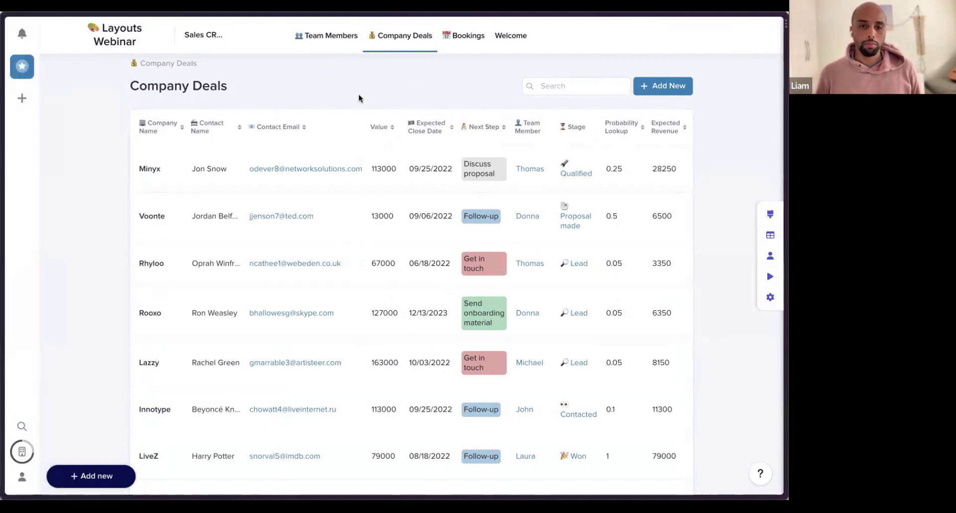
{"action": "left_click", "coordinate": [324, 39]}
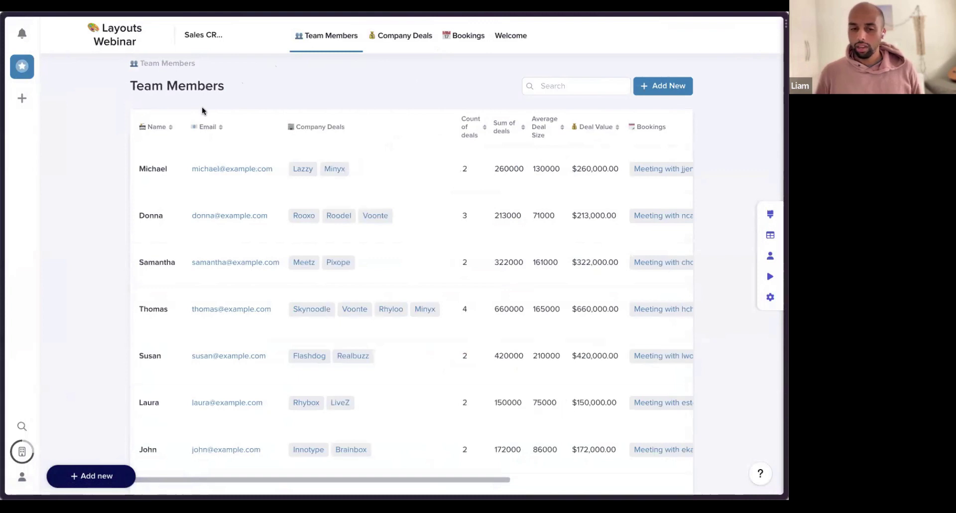
{"action": "scroll", "coordinate": [363, 251], "scroll_direction": "down", "scroll_amount": 3}
{"action": "scroll", "coordinate": [354, 242], "scroll_direction": "up", "scroll_amount": 3}
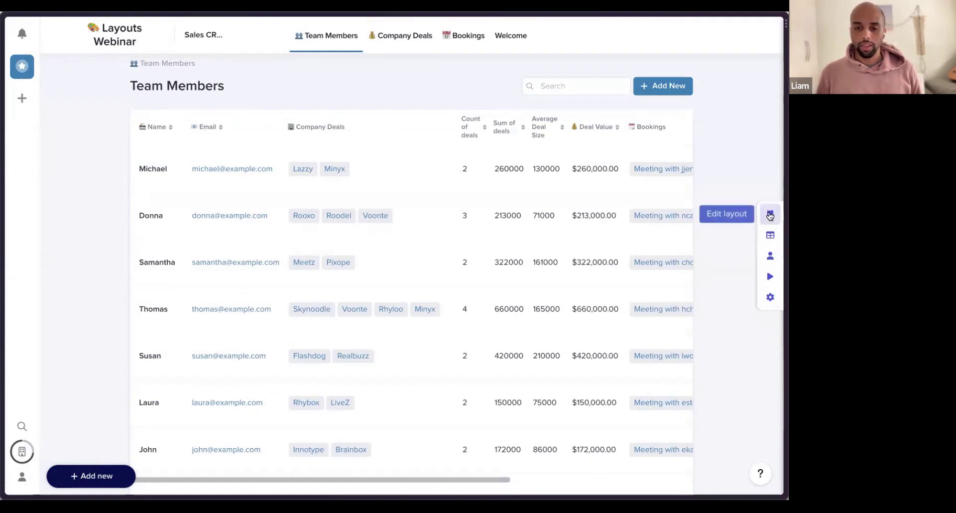
Preview the Cards, Rows and Inbox layouts for the Team Members page and switch back to Table
{"action": "left_click", "coordinate": [770, 215]}
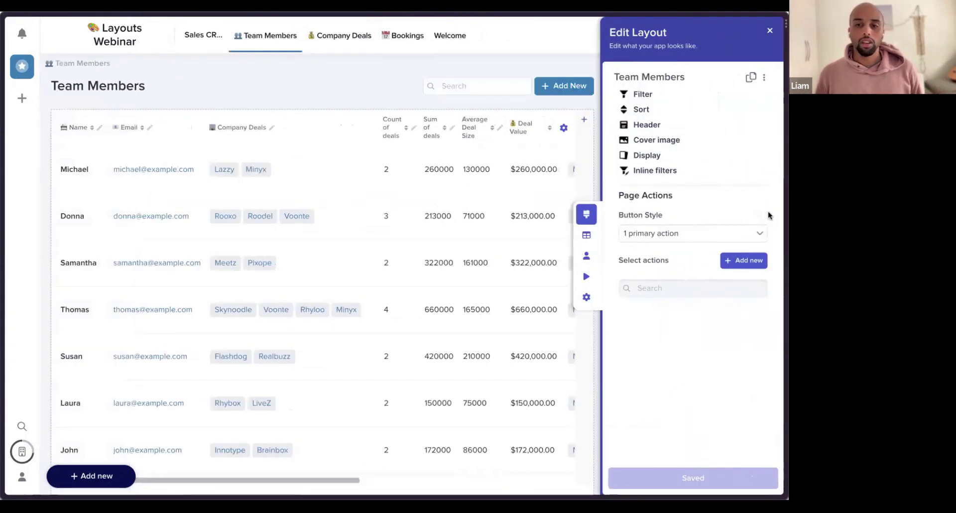
{"action": "left_click", "coordinate": [651, 157]}
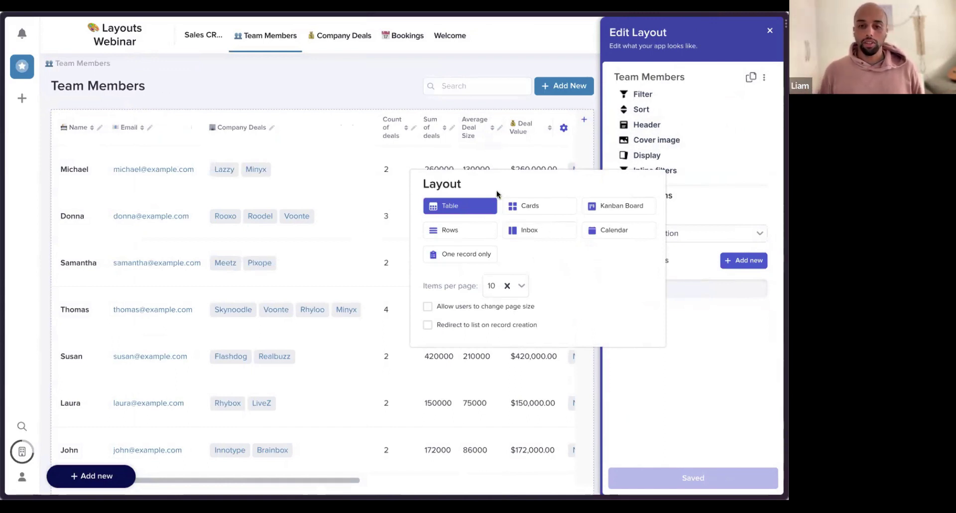
{"action": "left_click", "coordinate": [520, 208]}
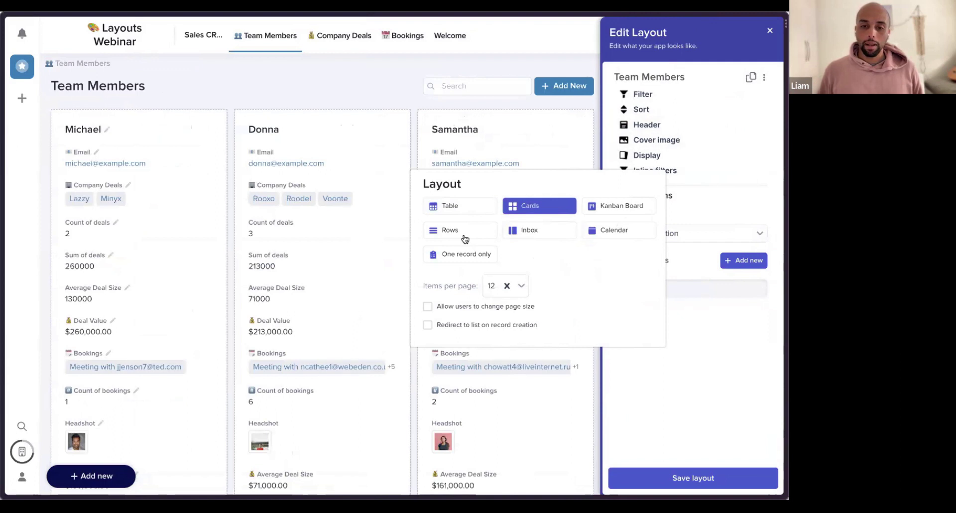
{"action": "left_click", "coordinate": [446, 229]}
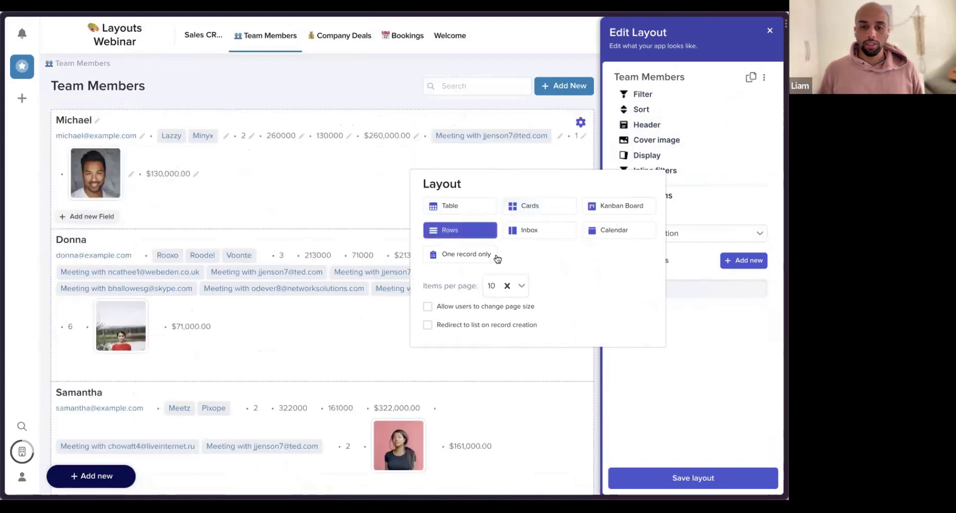
{"action": "left_click", "coordinate": [535, 229]}
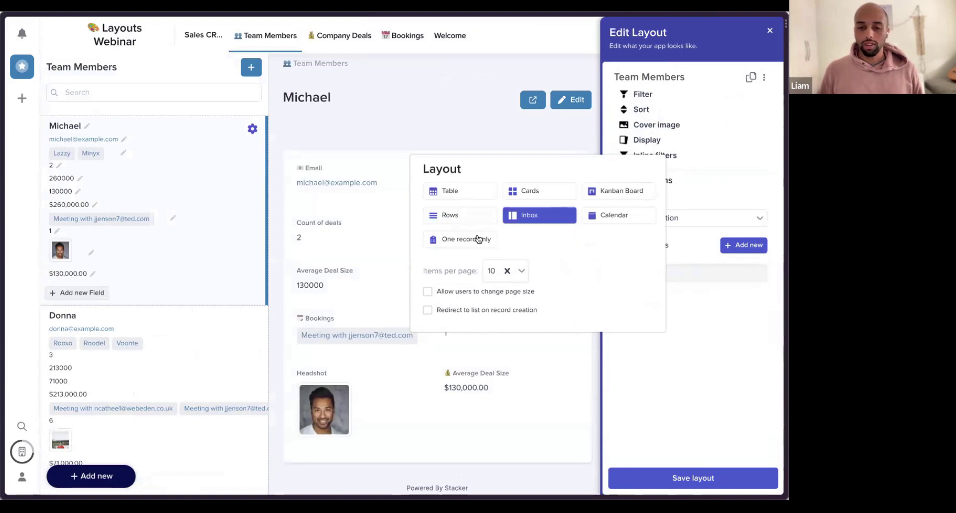
{"action": "left_click", "coordinate": [466, 194]}
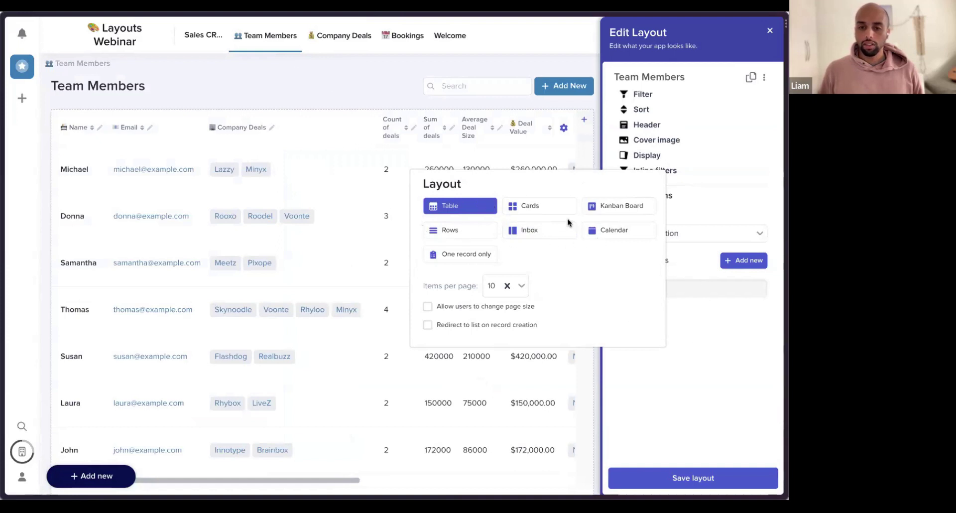
Set the Team Members page layout to Cards and enable choosing which fields the cards display
{"action": "left_click", "coordinate": [515, 206]}
{"action": "left_click", "coordinate": [717, 372]}
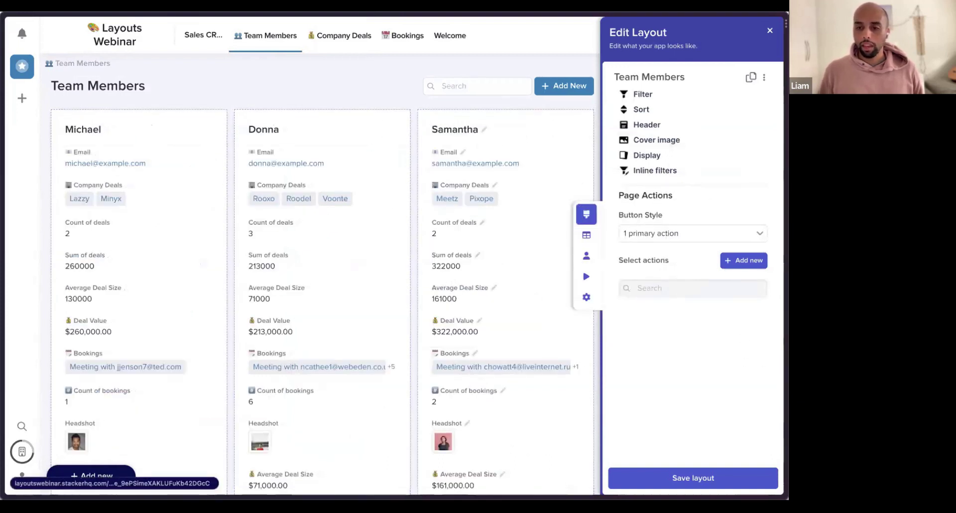
{"action": "scroll", "coordinate": [504, 250], "scroll_direction": "down", "scroll_amount": 2}
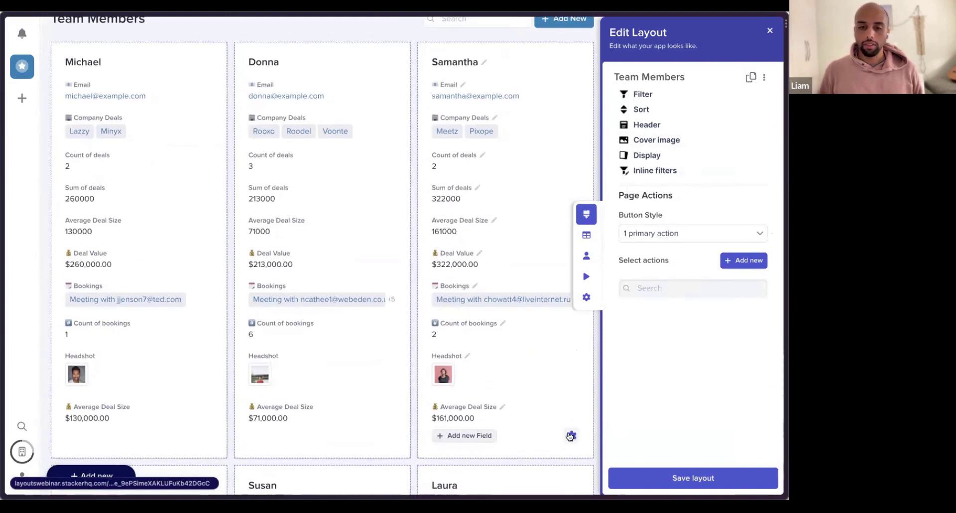
{"action": "left_click", "coordinate": [571, 436]}
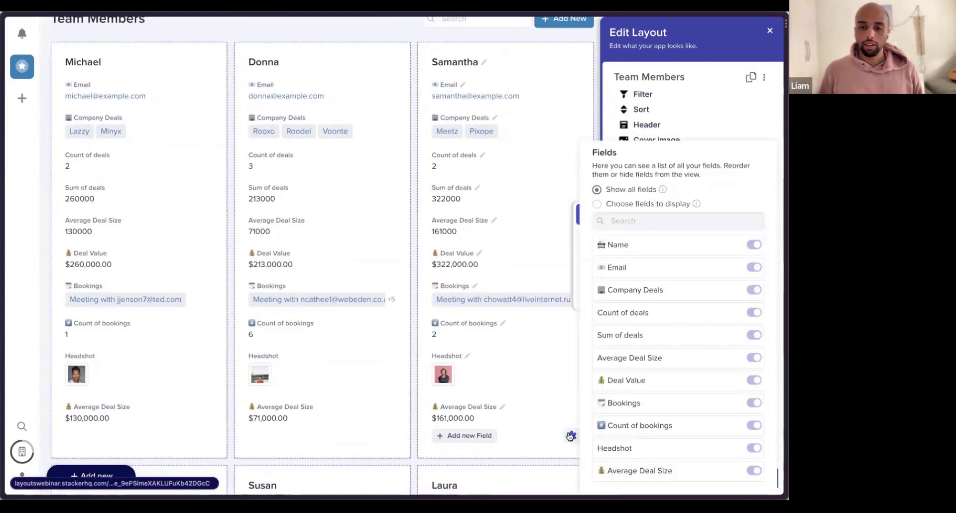
{"action": "left_click", "coordinate": [613, 207]}
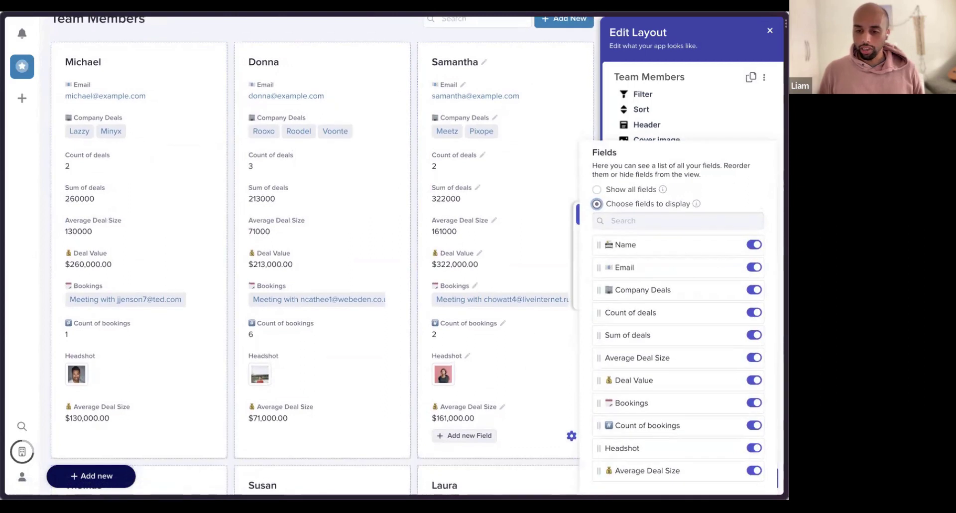
Hide every field on the Team Members cards except Name and Email
{"action": "left_click", "coordinate": [754, 450]}
{"action": "left_click", "coordinate": [753, 470]}
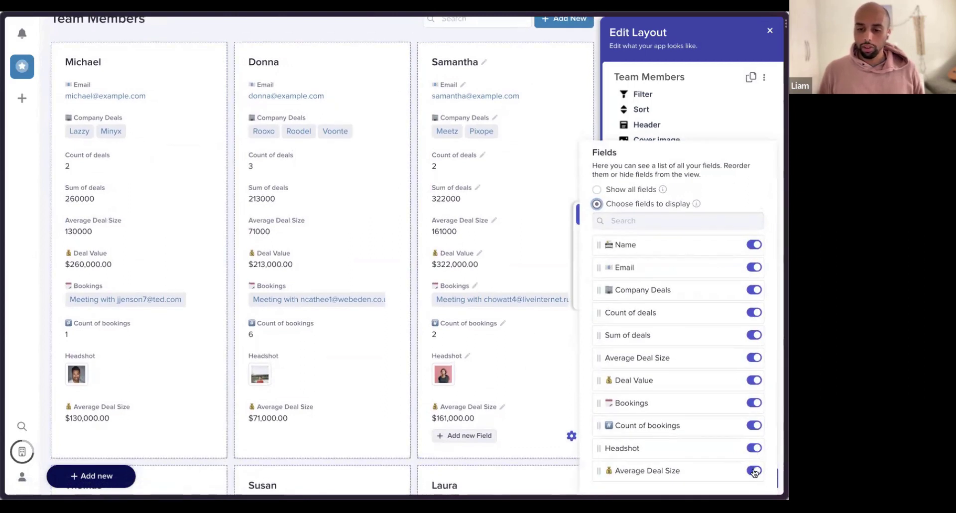
{"action": "left_click", "coordinate": [754, 425]}
{"action": "left_click", "coordinate": [754, 403]}
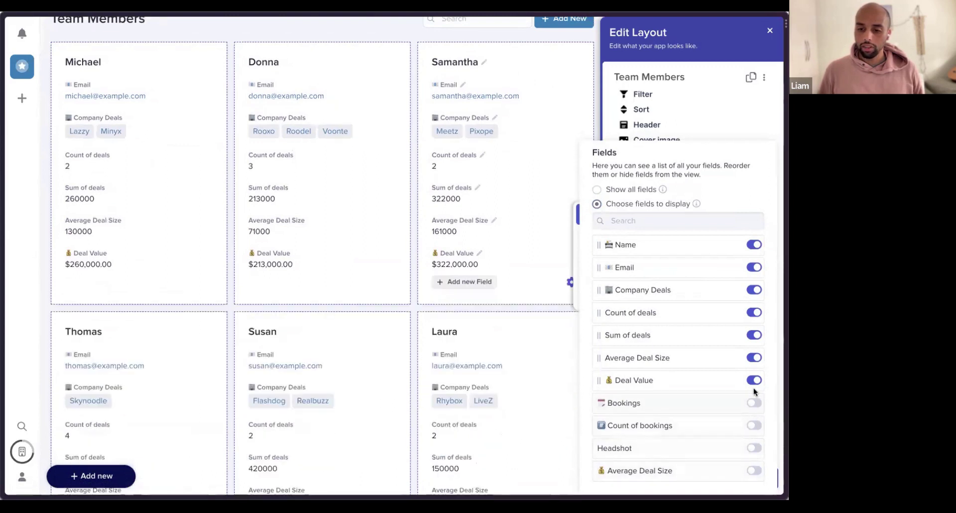
{"action": "left_click", "coordinate": [753, 380]}
{"action": "left_click", "coordinate": [754, 356]}
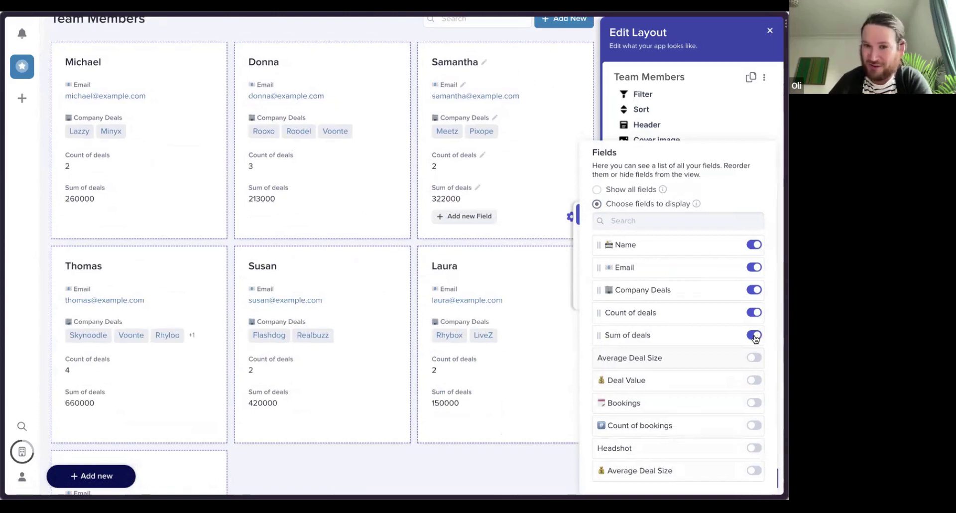
{"action": "left_click", "coordinate": [753, 337]}
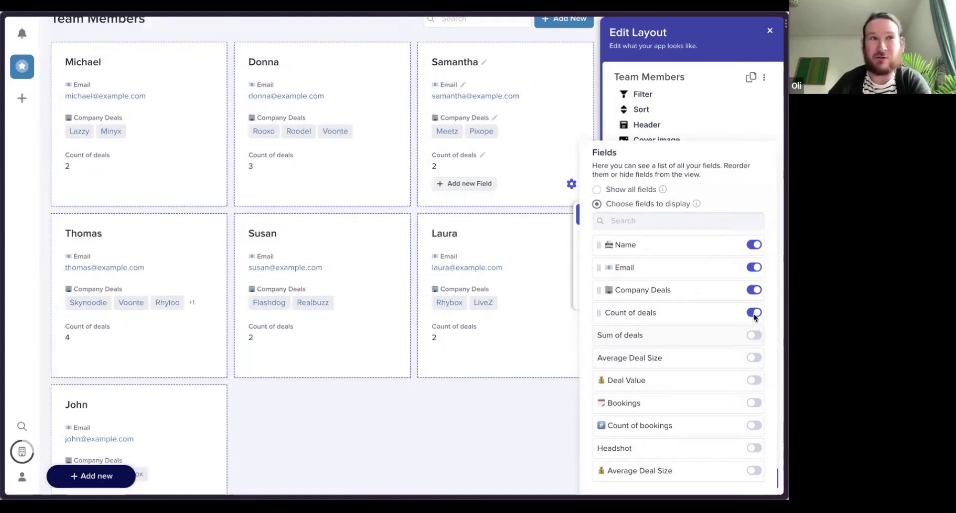
{"action": "left_click", "coordinate": [753, 314]}
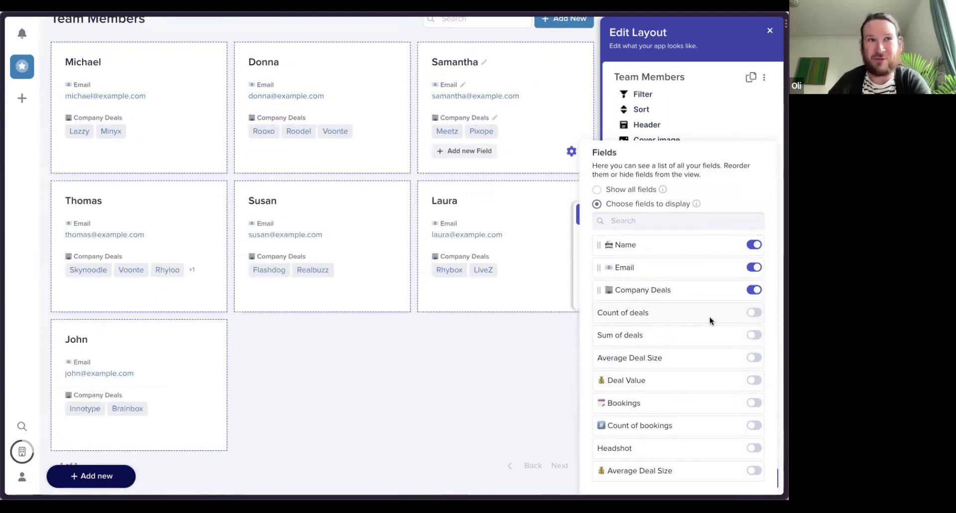
{"action": "left_click", "coordinate": [755, 292]}
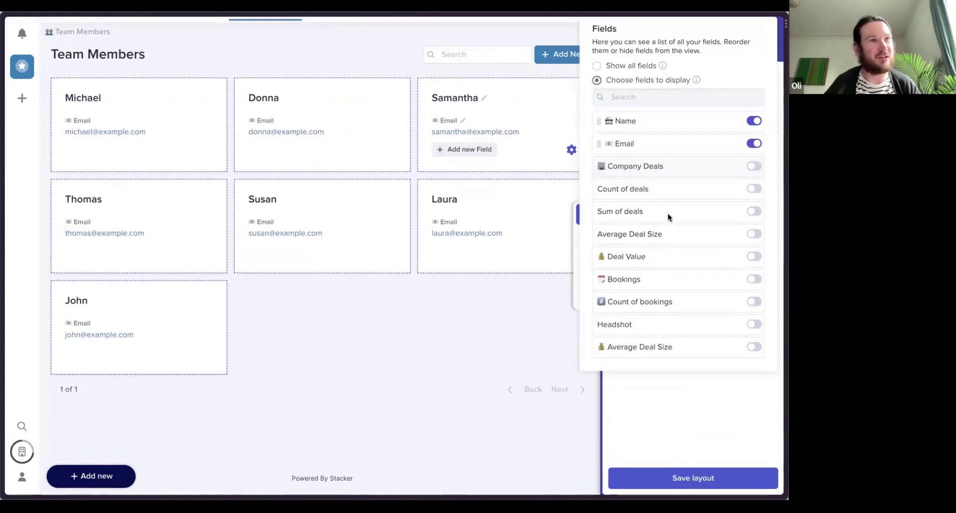
{"action": "left_click", "coordinate": [662, 406]}
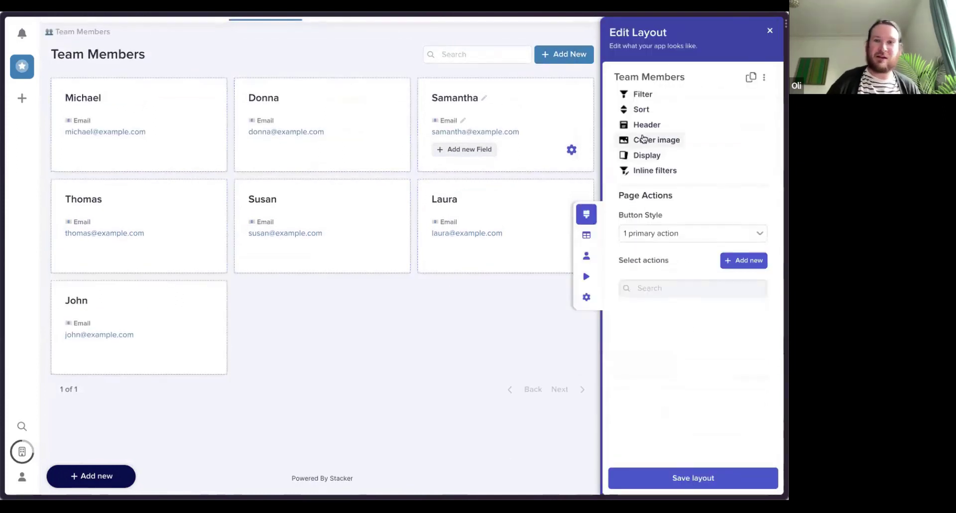
Set the cards' cover image source to Headshot with the Fit display setting, and save the Team Members layout
{"action": "left_click", "coordinate": [643, 140]}
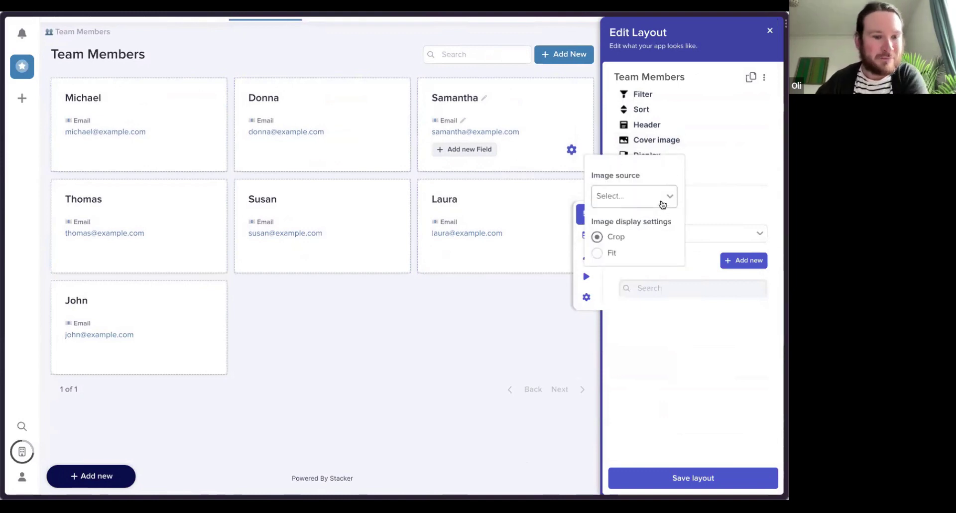
{"action": "left_click", "coordinate": [636, 202]}
{"action": "left_click", "coordinate": [642, 224]}
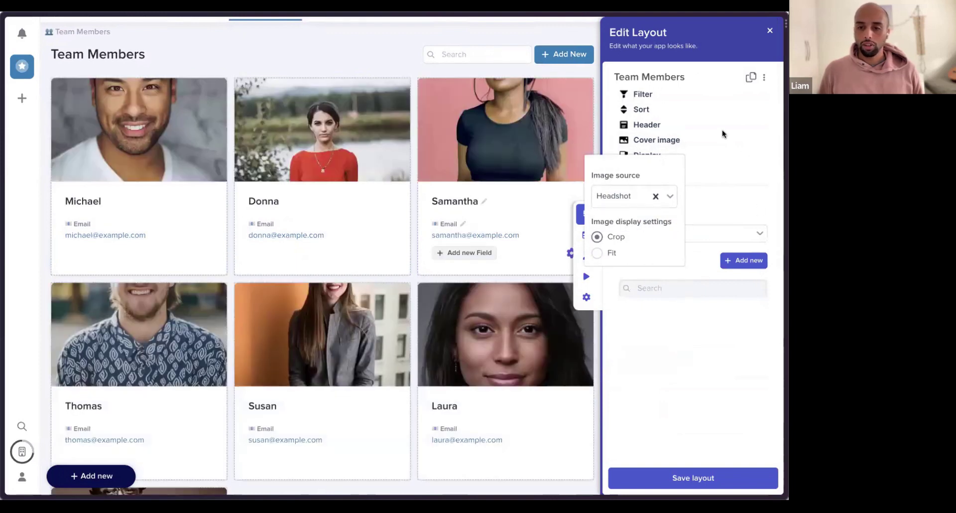
{"action": "left_click", "coordinate": [595, 254]}
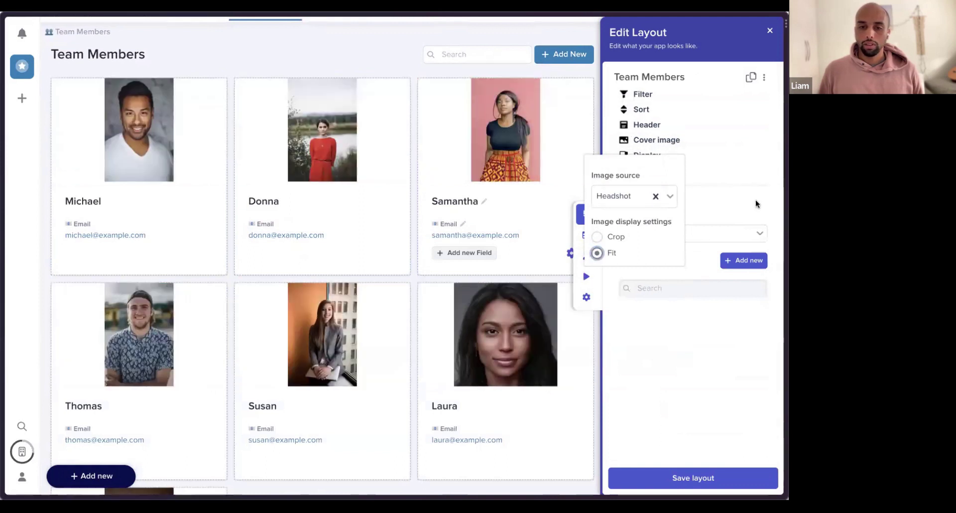
{"action": "scroll", "coordinate": [472, 238], "scroll_direction": "down", "scroll_amount": 1}
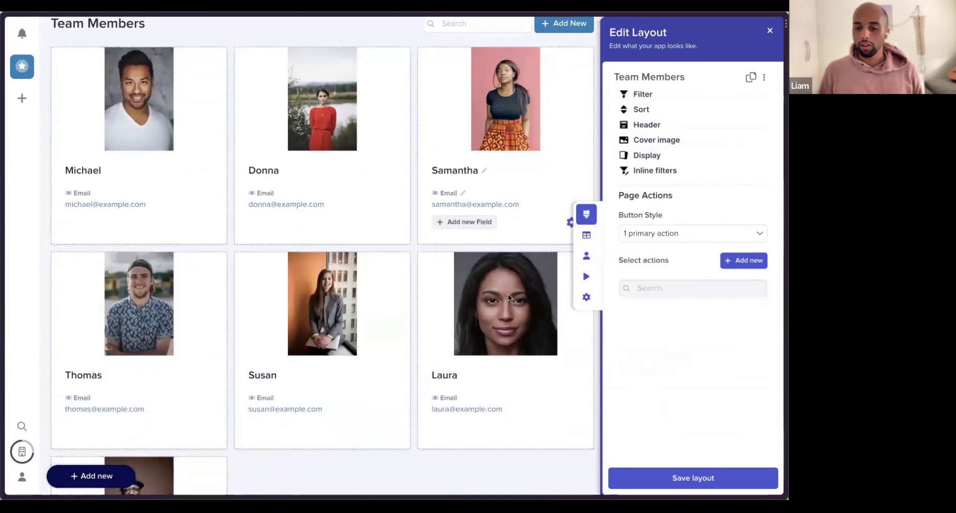
{"action": "left_click", "coordinate": [718, 469]}
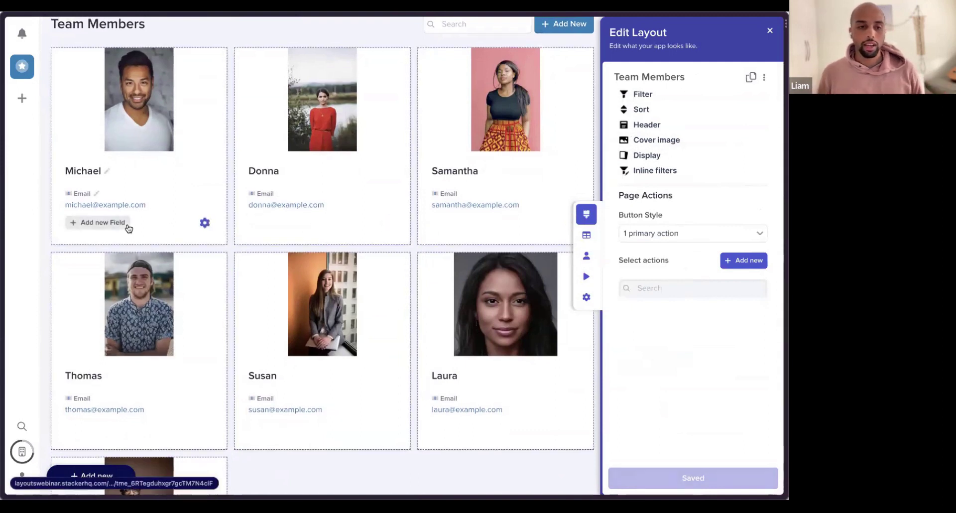
{"action": "scroll", "coordinate": [129, 226], "scroll_direction": "up", "scroll_amount": 2}
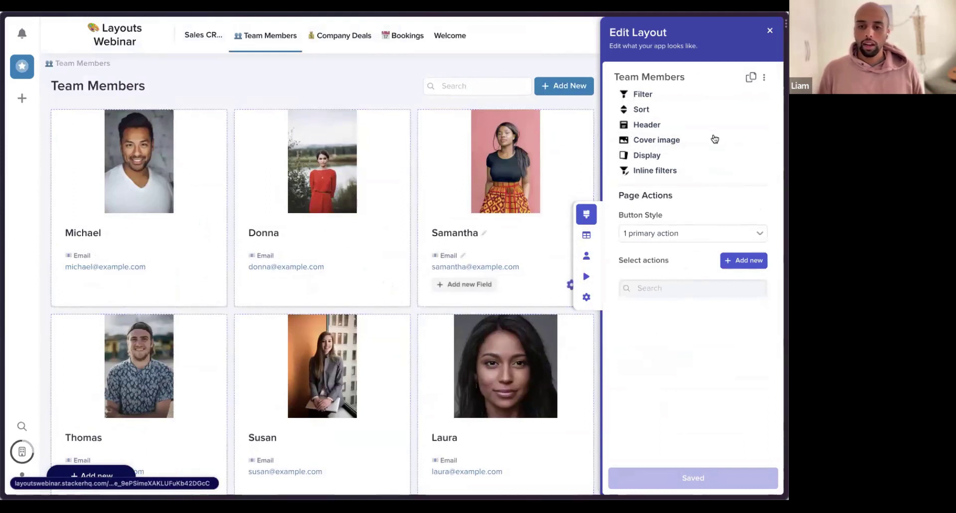
Close the layout editor and look over the finished Team Members cards
{"action": "left_click", "coordinate": [769, 29]}
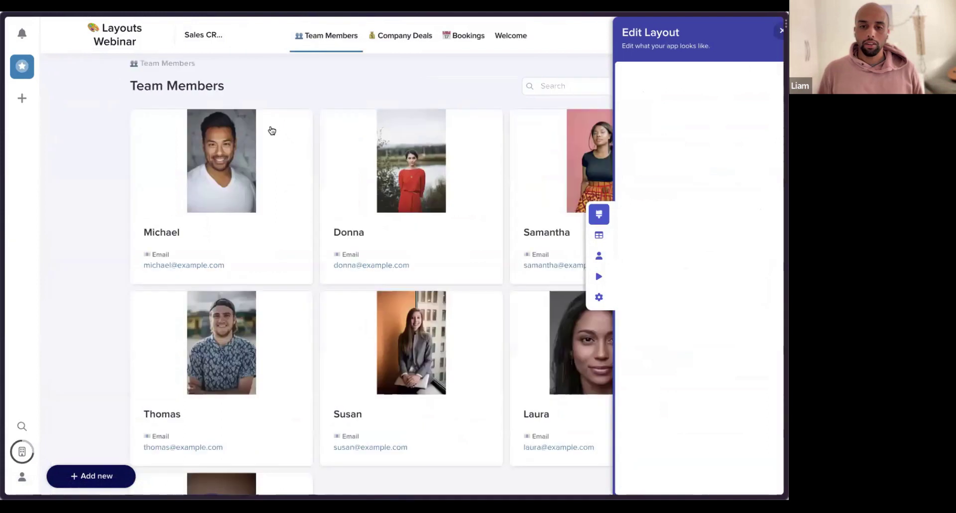
{"action": "scroll", "coordinate": [428, 385], "scroll_direction": "down", "scroll_amount": 1}
{"action": "scroll", "coordinate": [428, 385], "scroll_direction": "up", "scroll_amount": 1}
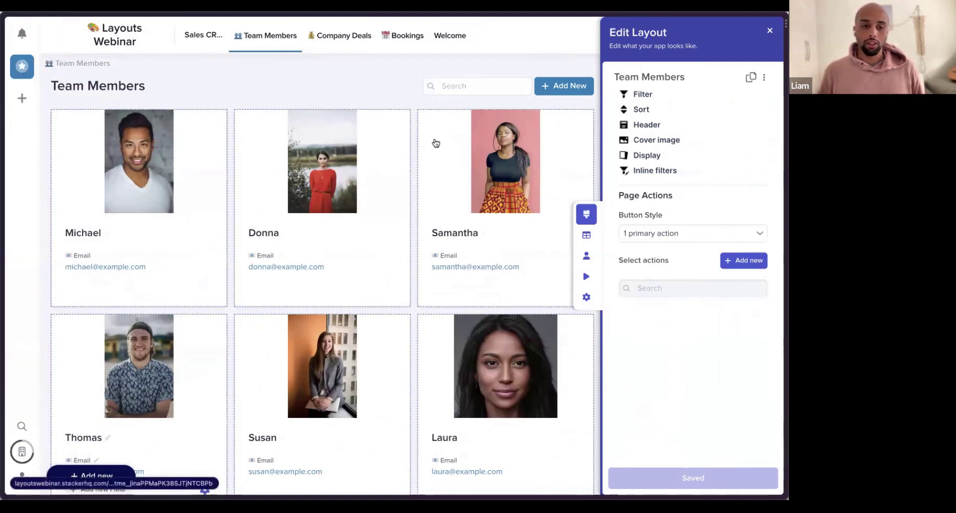
Duplicate the Team Members layout under the name My Profile
{"action": "left_click", "coordinate": [746, 79]}
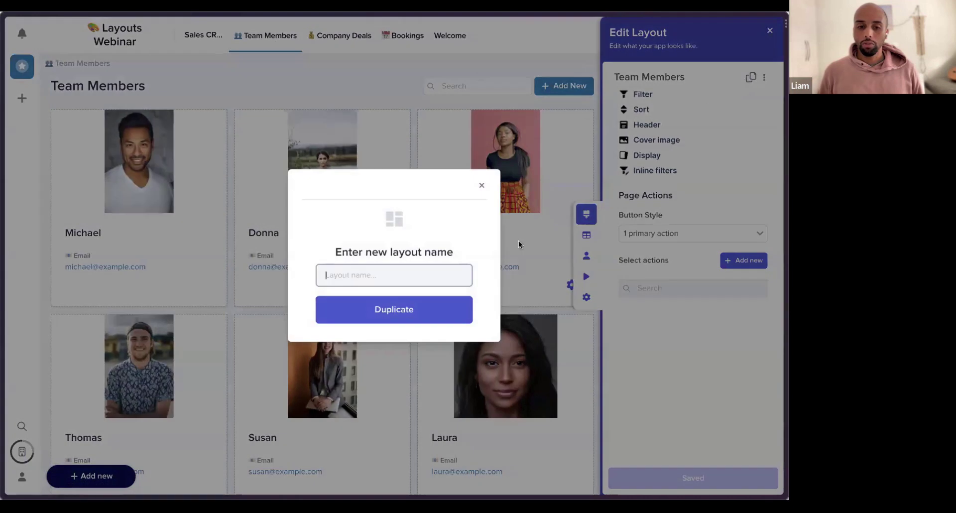
{"action": "type", "text": "My Profile"}
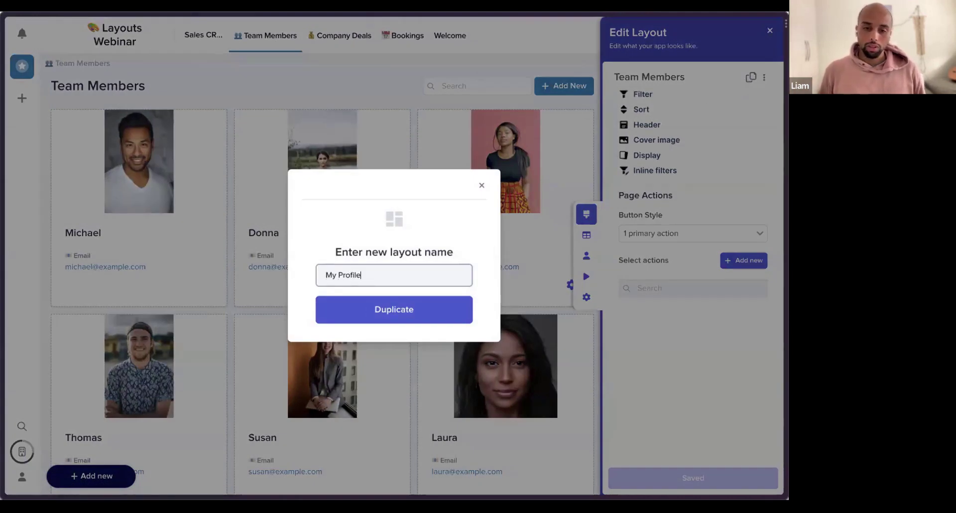
{"action": "left_click", "coordinate": [392, 309]}
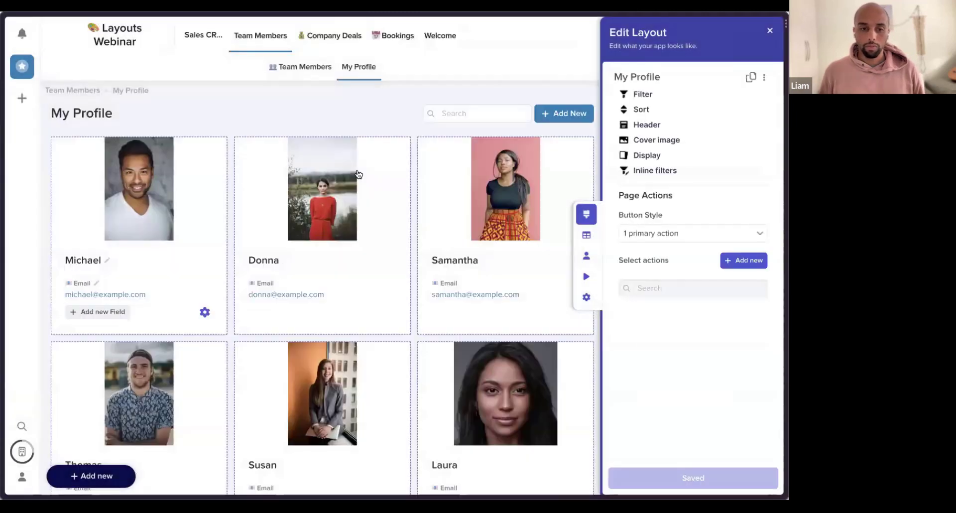
Set the My Profile layout to One record only and save it
{"action": "left_click", "coordinate": [658, 157]}
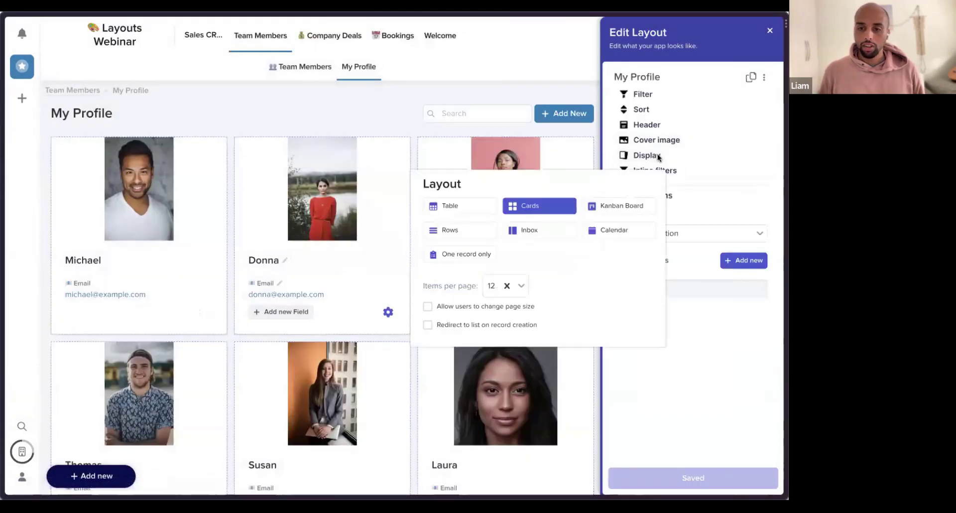
{"action": "left_click", "coordinate": [448, 255]}
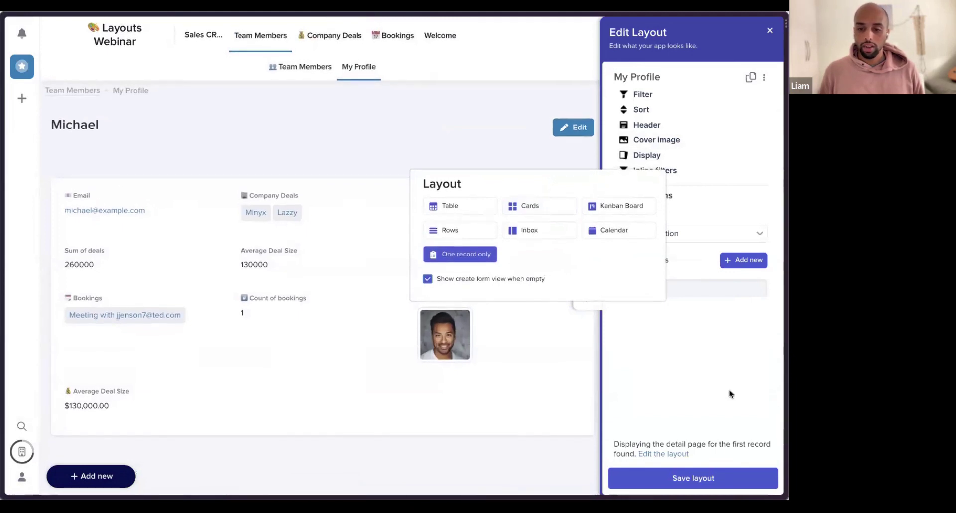
{"action": "left_click", "coordinate": [609, 318]}
{"action": "left_click", "coordinate": [690, 476]}
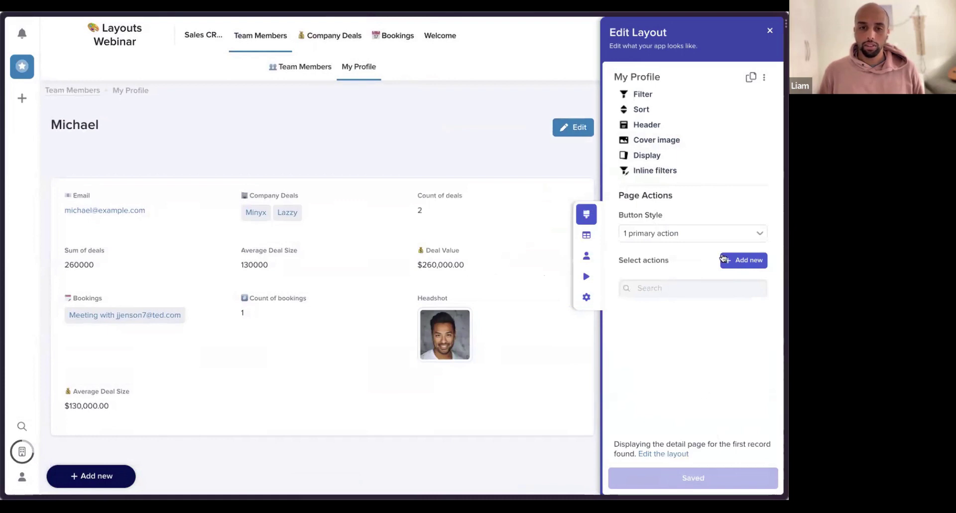
Apply the Profile template to the Team Members detail page and show Email on the profile card
{"action": "left_click", "coordinate": [673, 454]}
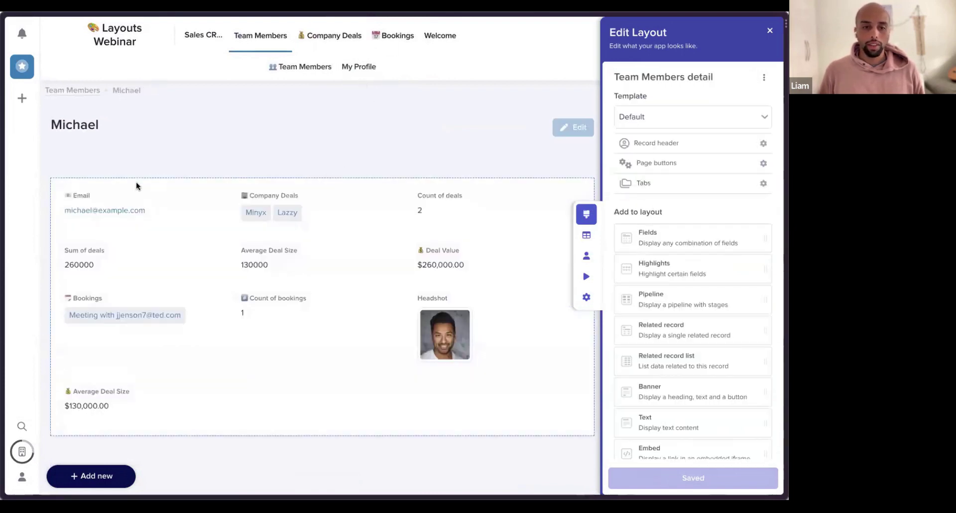
{"action": "left_click", "coordinate": [678, 119]}
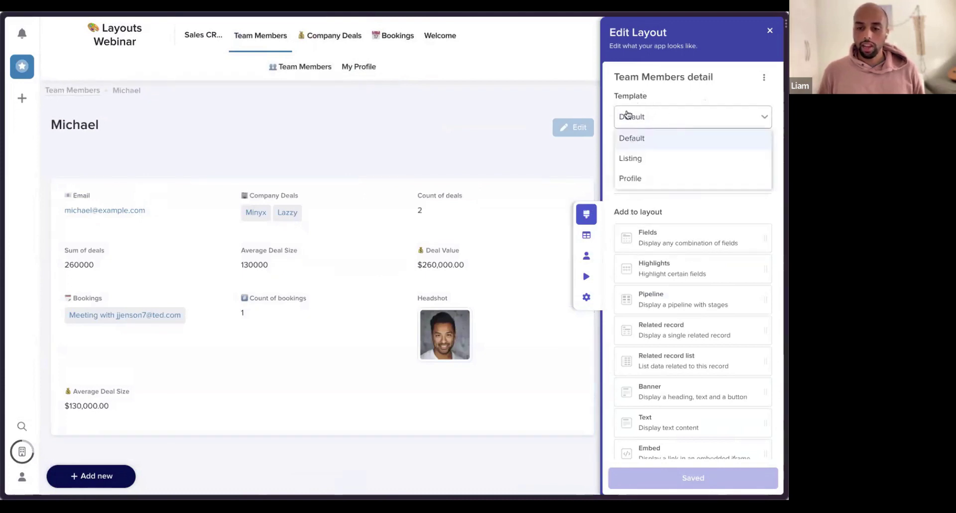
{"action": "left_click", "coordinate": [644, 178]}
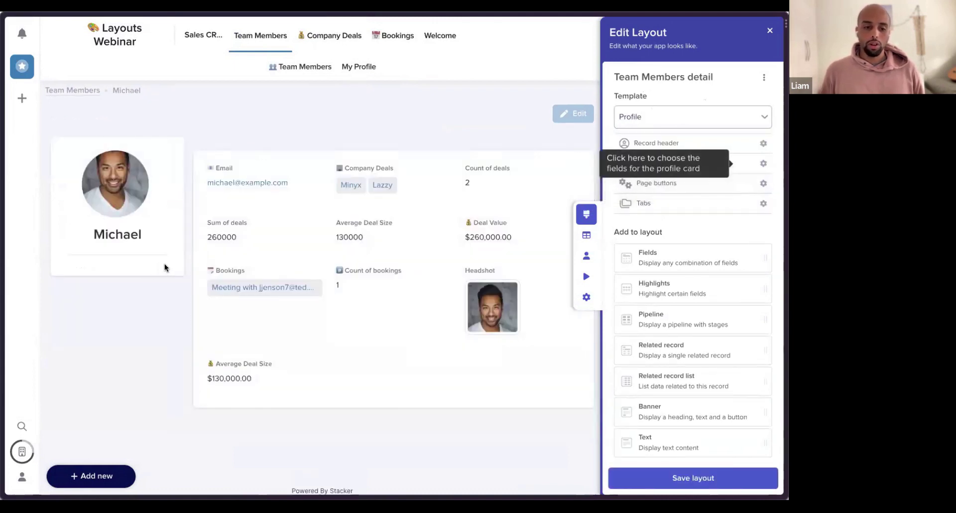
{"action": "left_click", "coordinate": [116, 254]}
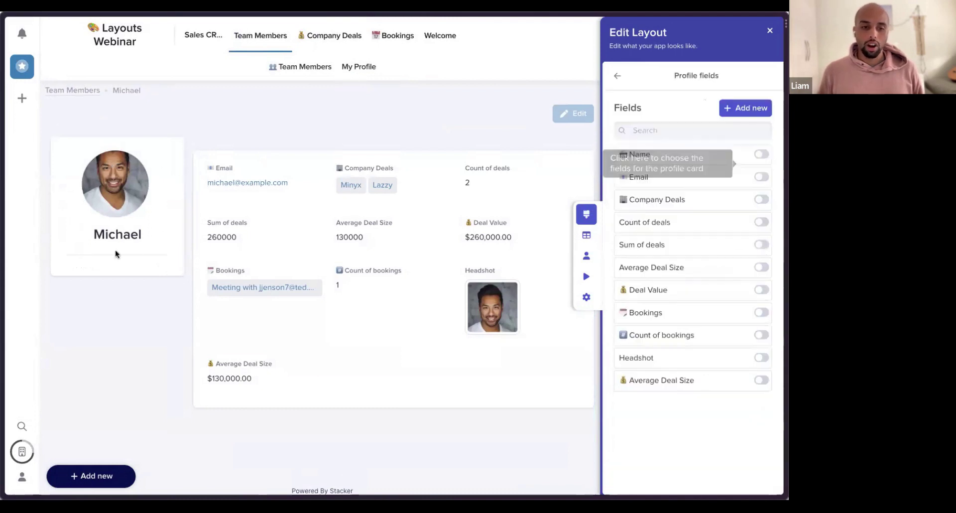
{"action": "left_click", "coordinate": [763, 180]}
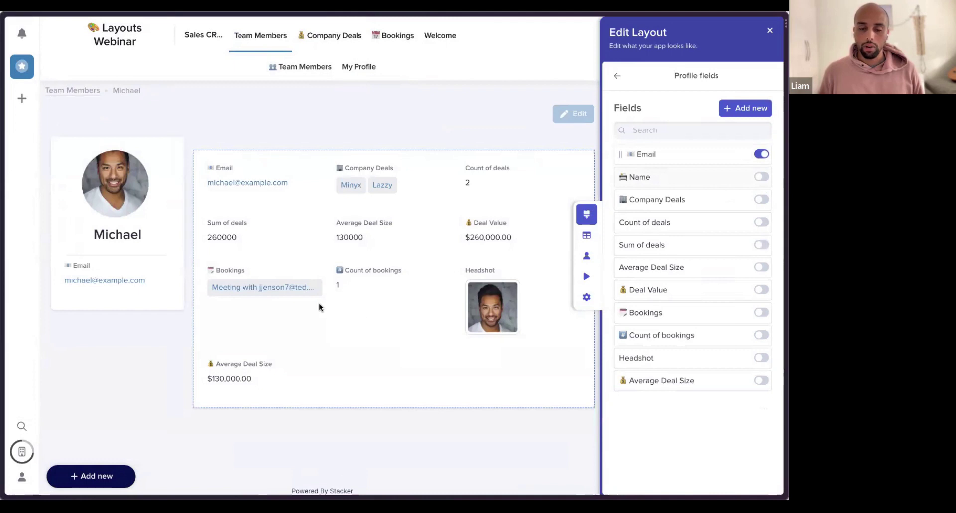
Add a Highlights block above the fields block showing Deal Value, the emoji-marked Average Deal Size and Count of bookings
{"action": "left_click", "coordinate": [350, 330]}
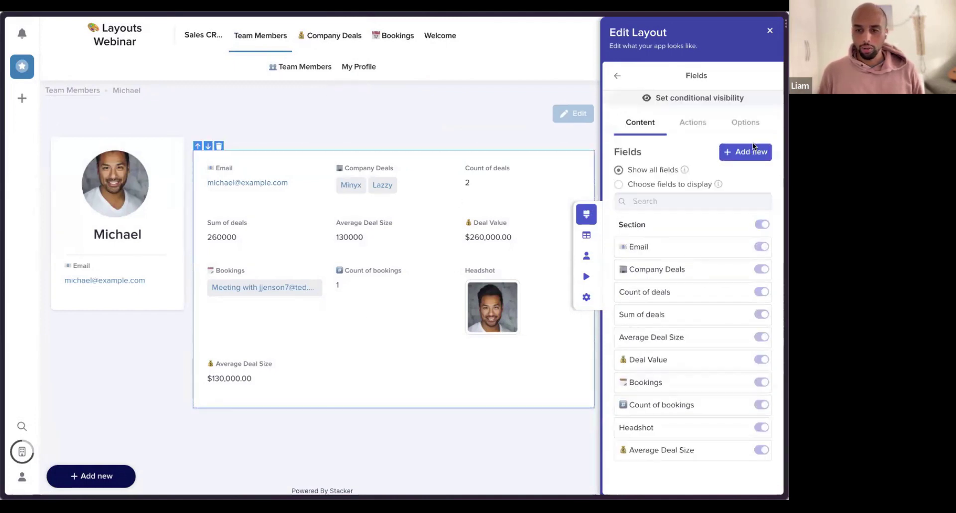
{"action": "left_click", "coordinate": [618, 76]}
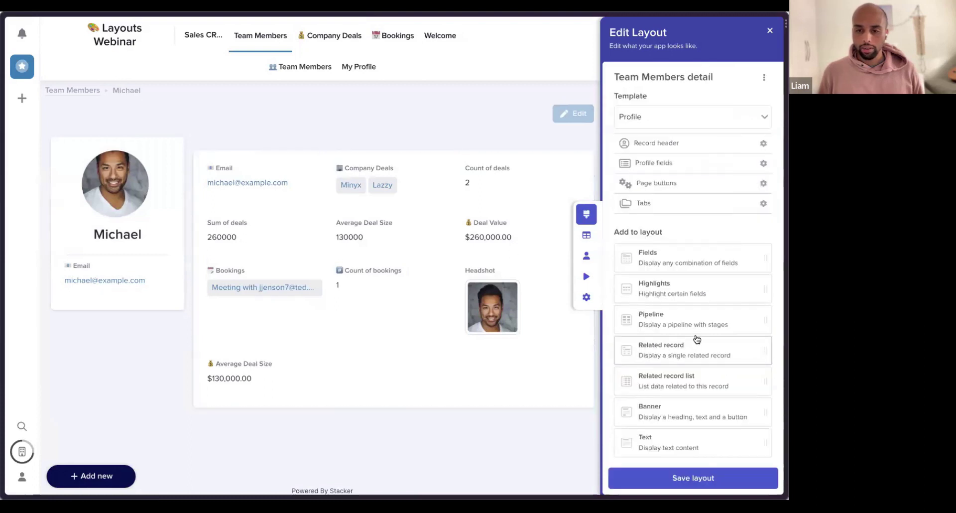
{"action": "left_click_drag", "start_coordinate": [688, 304], "coordinate": [463, 234]}
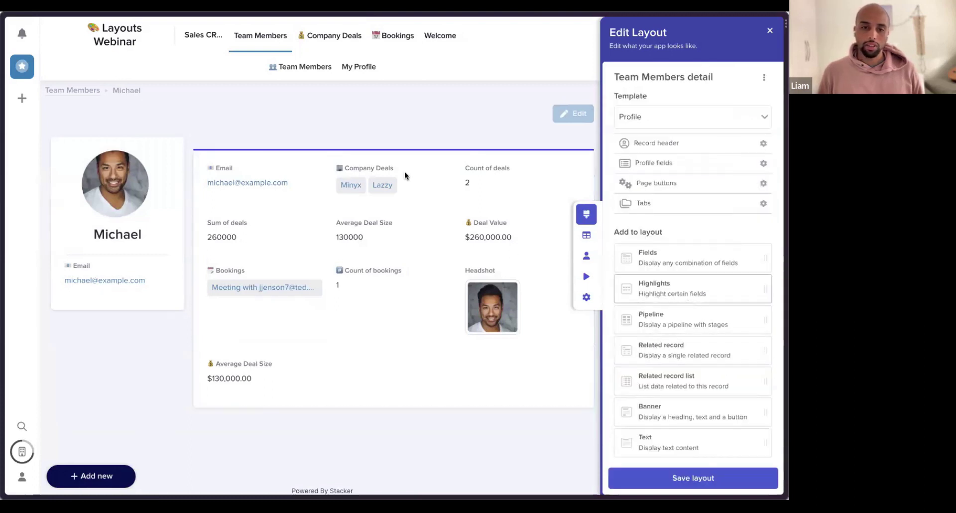
{"action": "left_click_drag", "start_coordinate": [404, 171], "coordinate": [404, 171]}
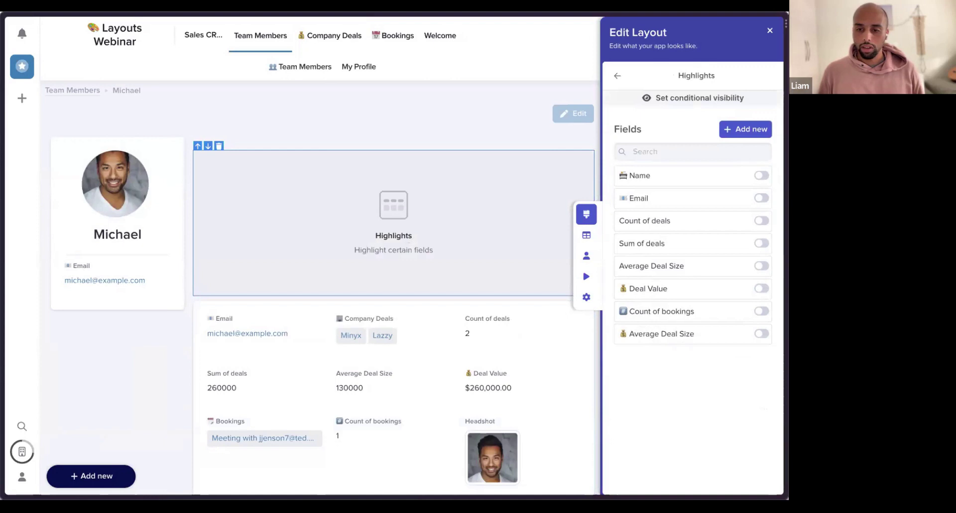
{"action": "left_click", "coordinate": [761, 289]}
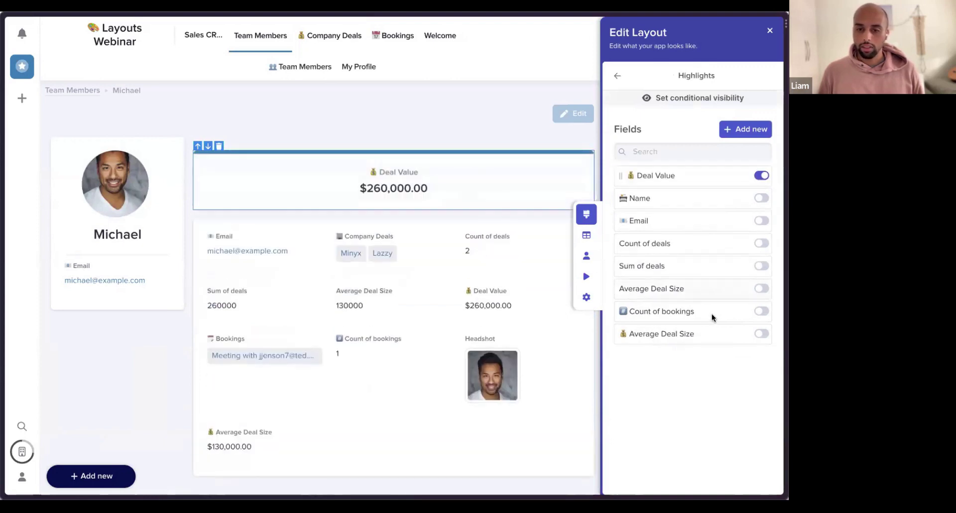
{"action": "left_click", "coordinate": [761, 334]}
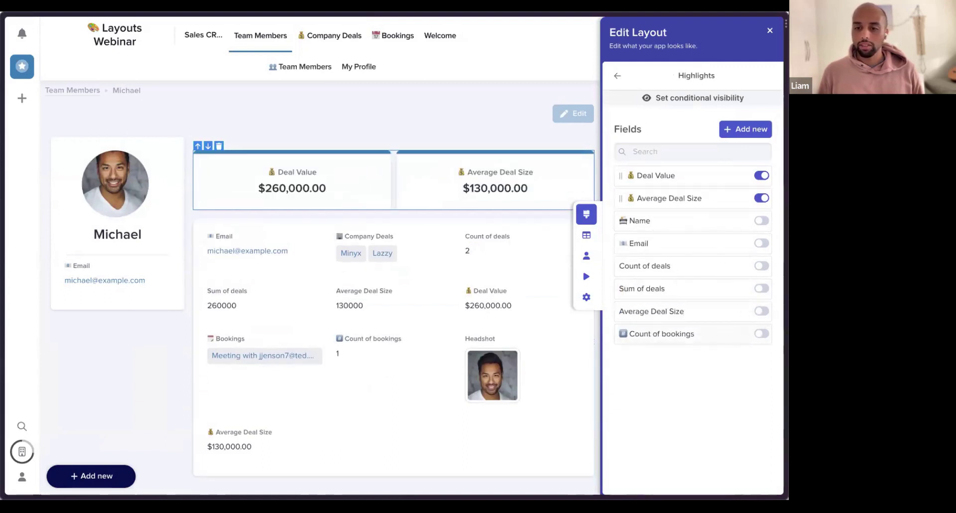
{"action": "left_click", "coordinate": [761, 334]}
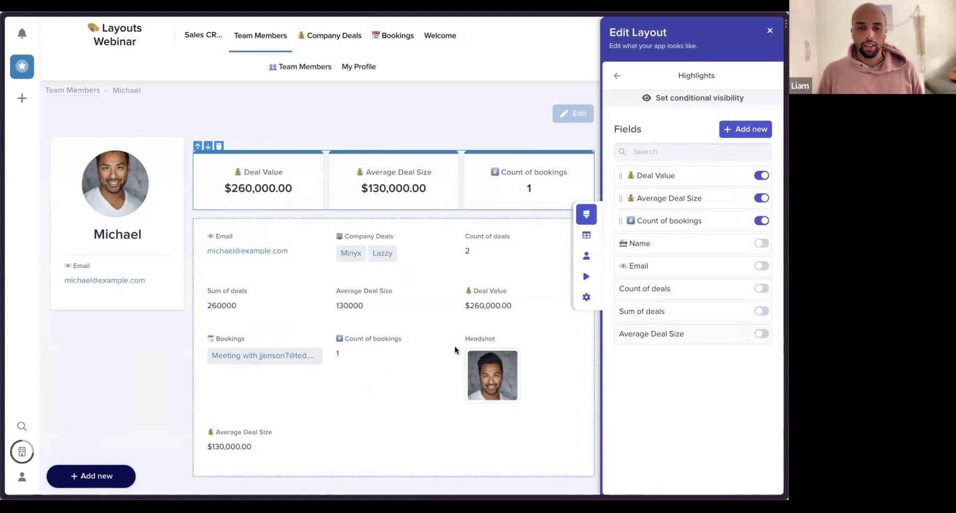
Switch the fields block to chosen fields and hide all of its displayed fields except Email
{"action": "scroll", "coordinate": [349, 290], "scroll_direction": "down", "scroll_amount": 2}
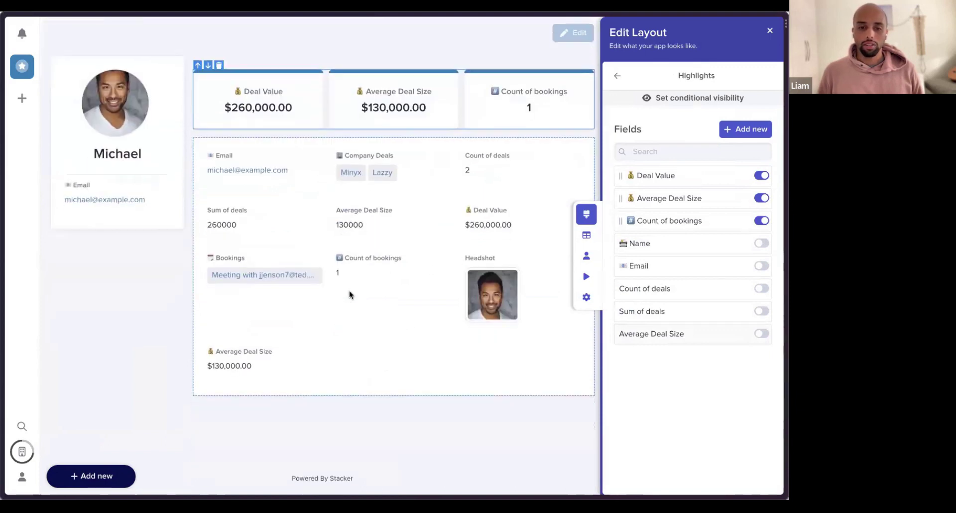
{"action": "left_click", "coordinate": [404, 325]}
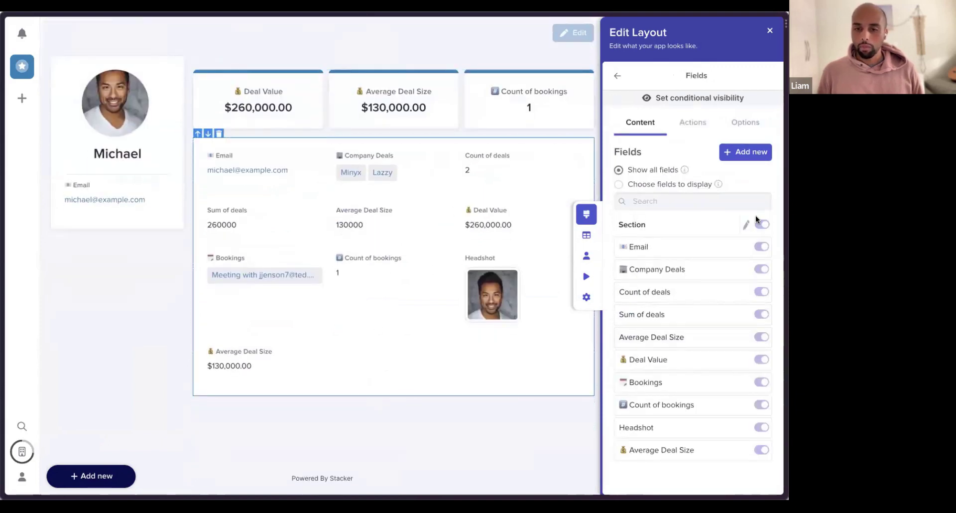
{"action": "left_click", "coordinate": [656, 183]}
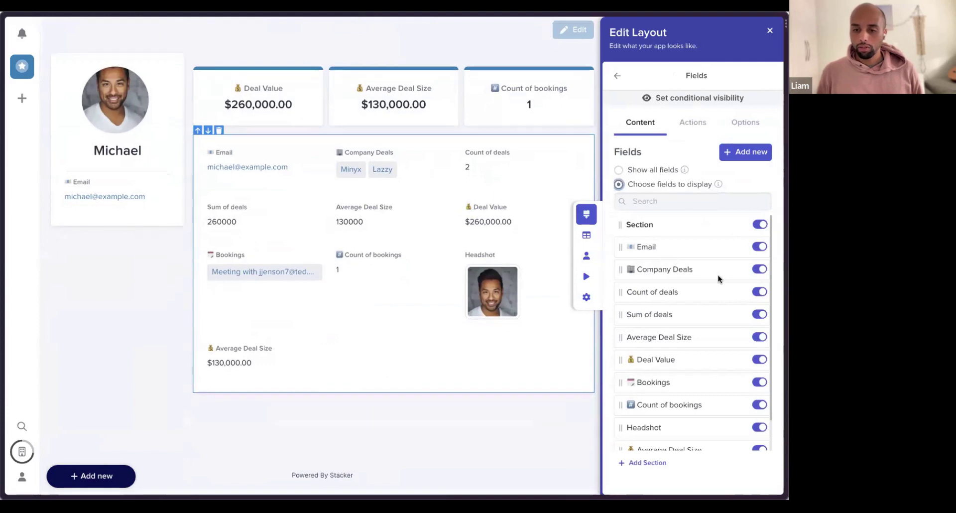
{"action": "scroll", "coordinate": [757, 349], "scroll_direction": "down", "scroll_amount": 1}
{"action": "left_click", "coordinate": [759, 348]}
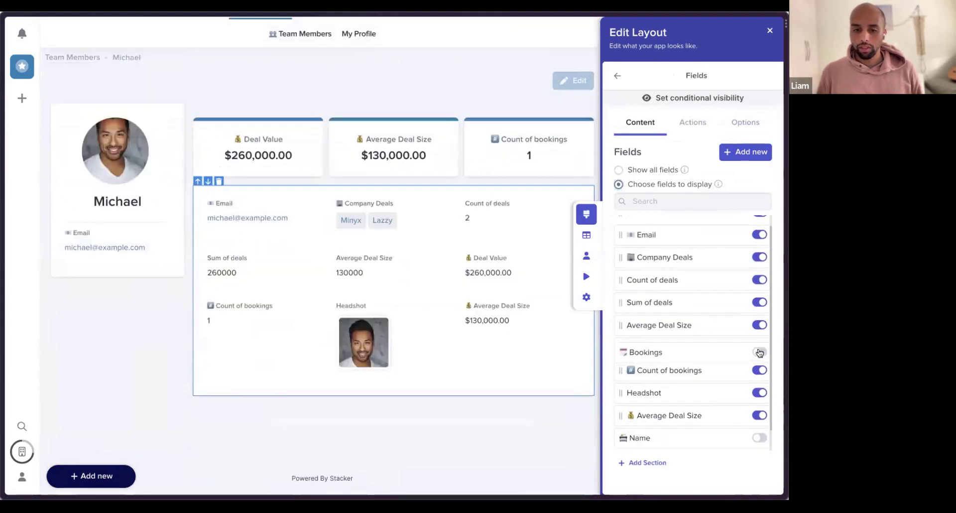
{"action": "left_click", "coordinate": [760, 370]}
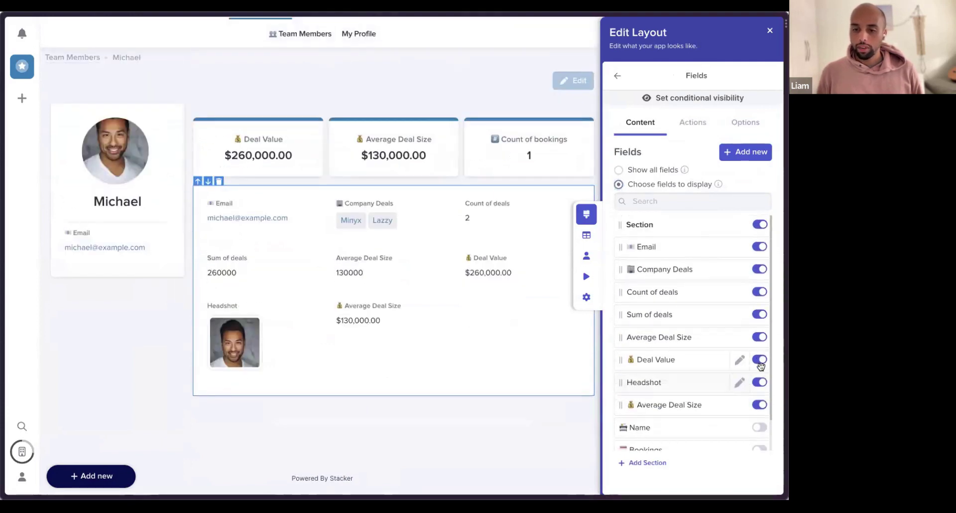
{"action": "left_click", "coordinate": [759, 359]}
{"action": "left_click", "coordinate": [759, 381]}
{"action": "left_click", "coordinate": [759, 360]}
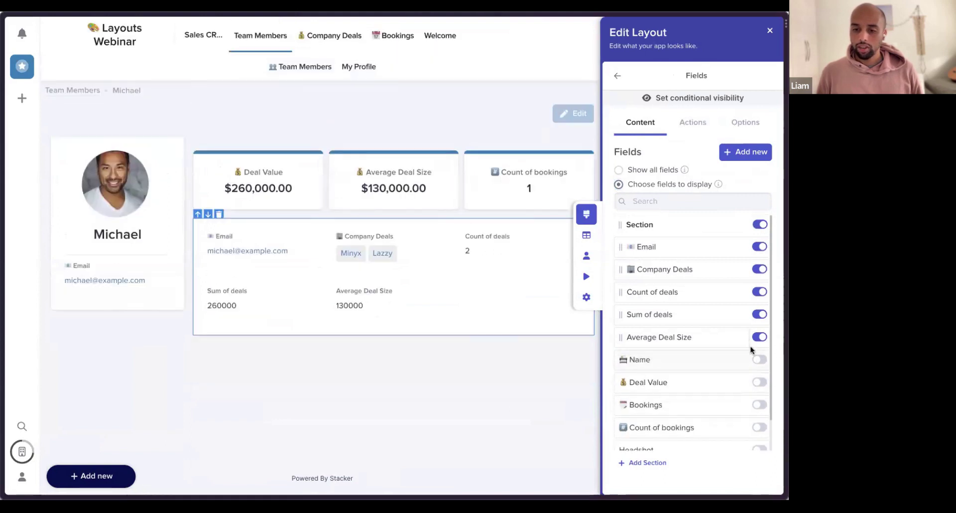
{"action": "left_click", "coordinate": [759, 337]}
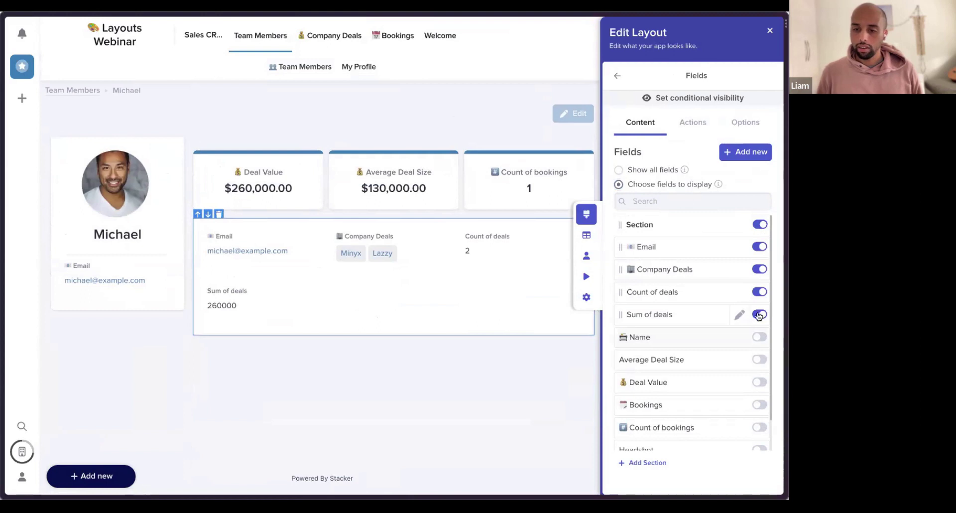
{"action": "left_click", "coordinate": [758, 314]}
{"action": "left_click", "coordinate": [758, 291]}
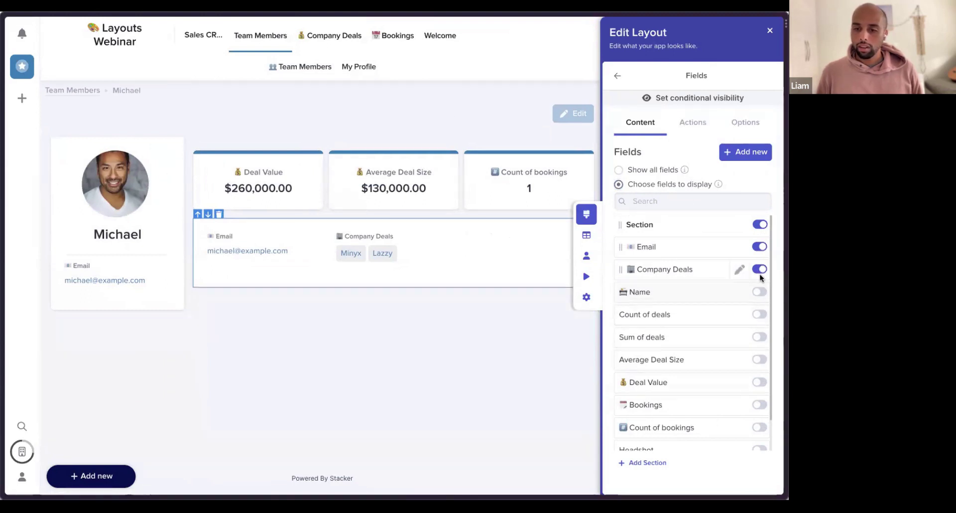
{"action": "left_click", "coordinate": [759, 269]}
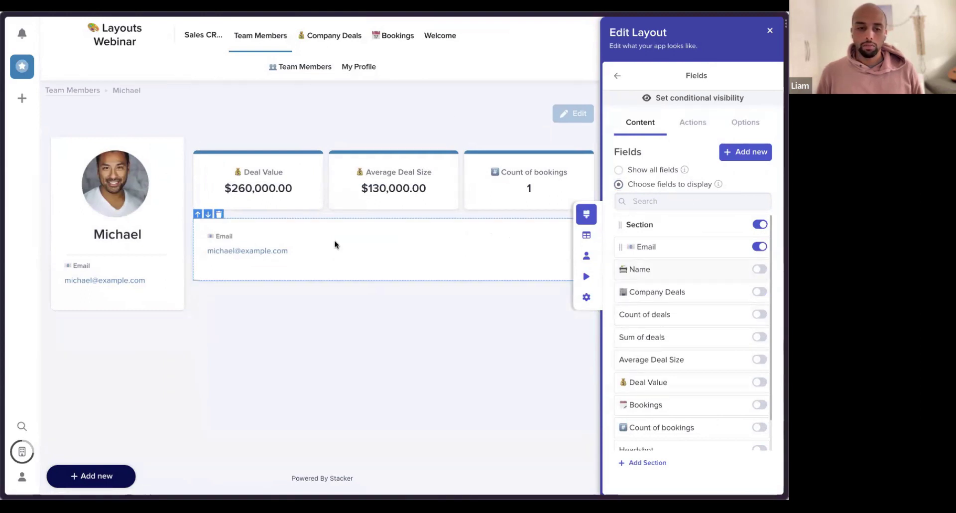
Replace the fields block below the highlights with a Related record list showing records from Company Deals
{"action": "left_click", "coordinate": [219, 214]}
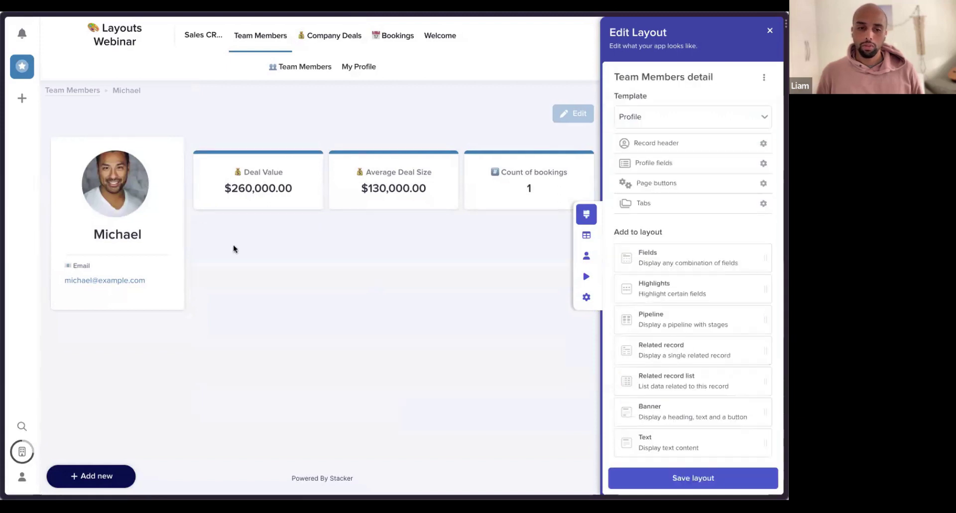
{"action": "scroll", "coordinate": [704, 373], "scroll_direction": "down", "scroll_amount": 1}
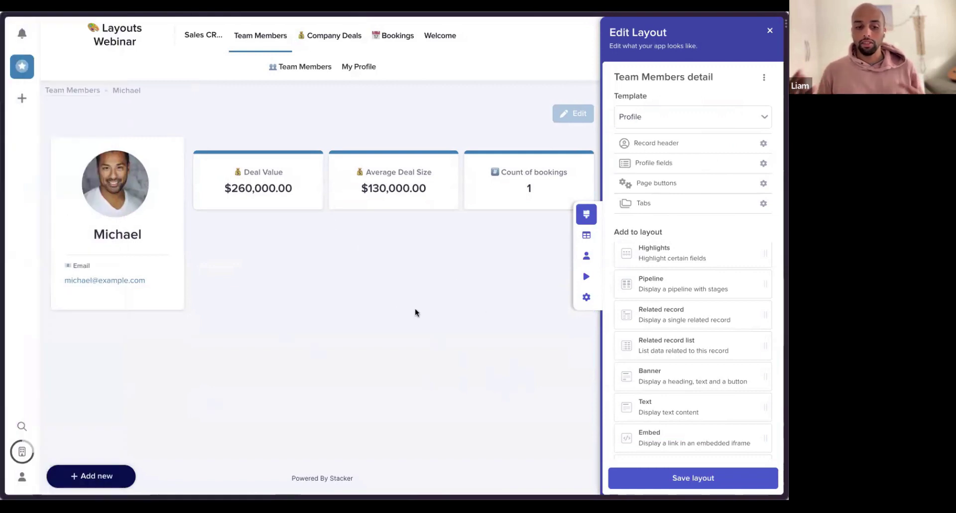
{"action": "scroll", "coordinate": [732, 325], "scroll_direction": "down", "scroll_amount": 1}
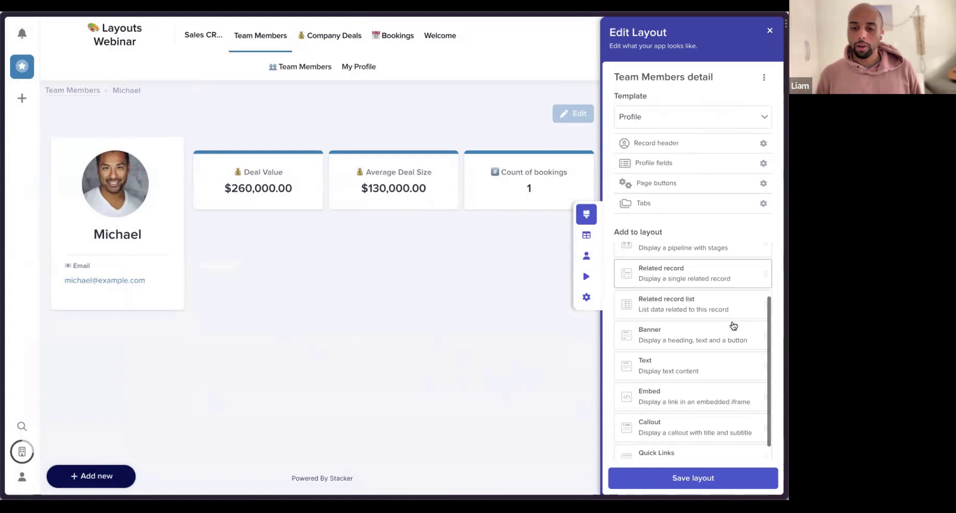
{"action": "left_click_drag", "start_coordinate": [331, 237], "coordinate": [325, 215]}
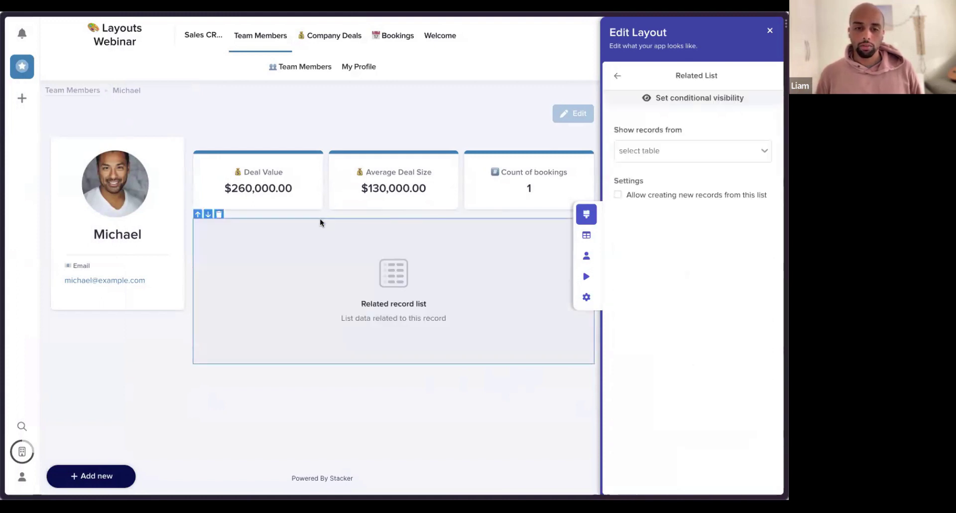
{"action": "left_click", "coordinate": [680, 150]}
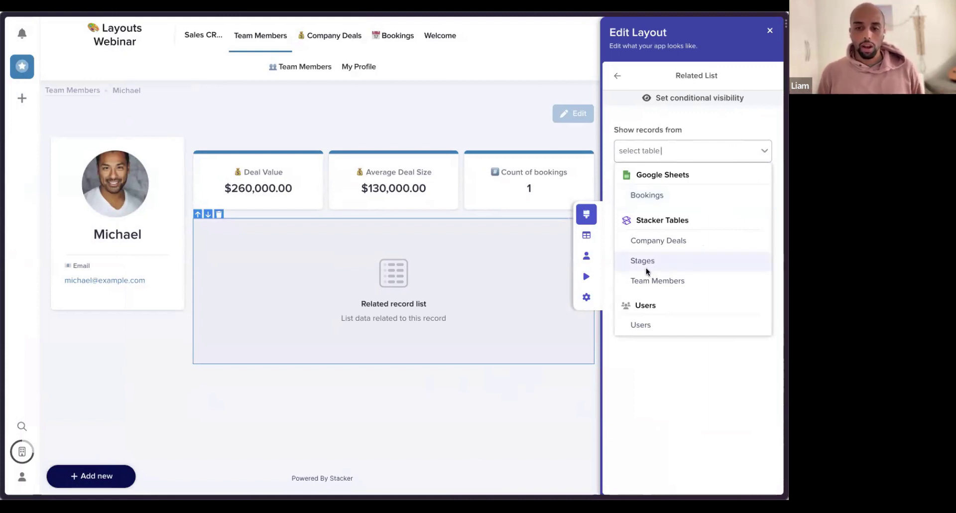
{"action": "left_click", "coordinate": [684, 242]}
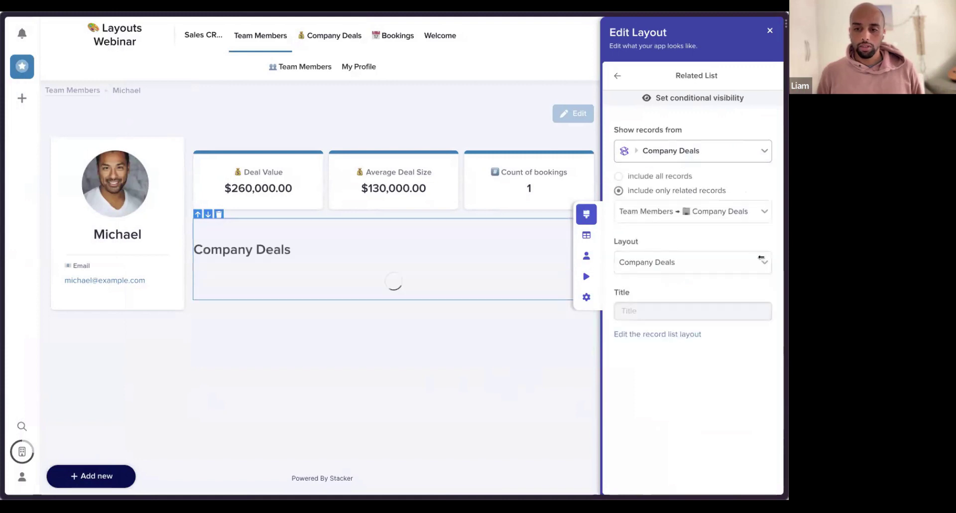
Try including all records in the Company Deals related list, and switch it back to only related records
{"action": "scroll", "coordinate": [363, 292], "scroll_direction": "down", "scroll_amount": 2}
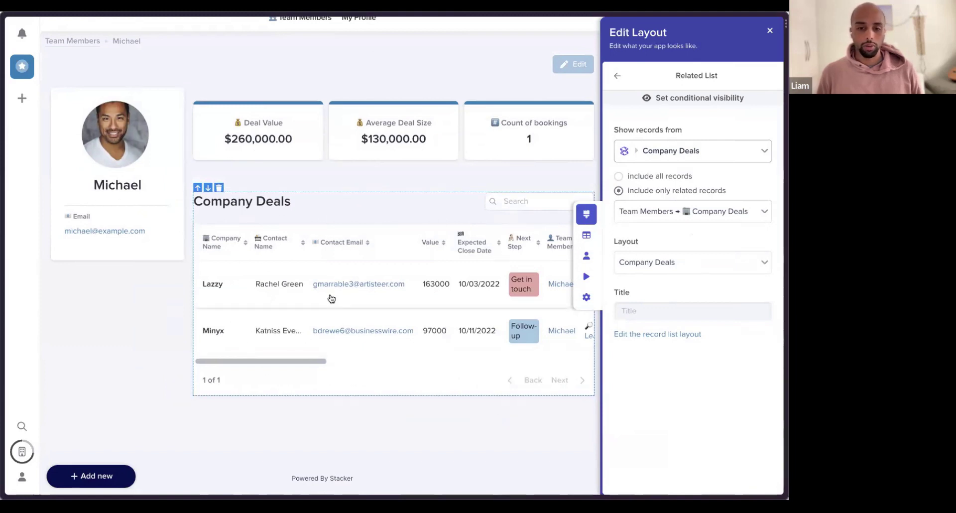
{"action": "left_click", "coordinate": [618, 176]}
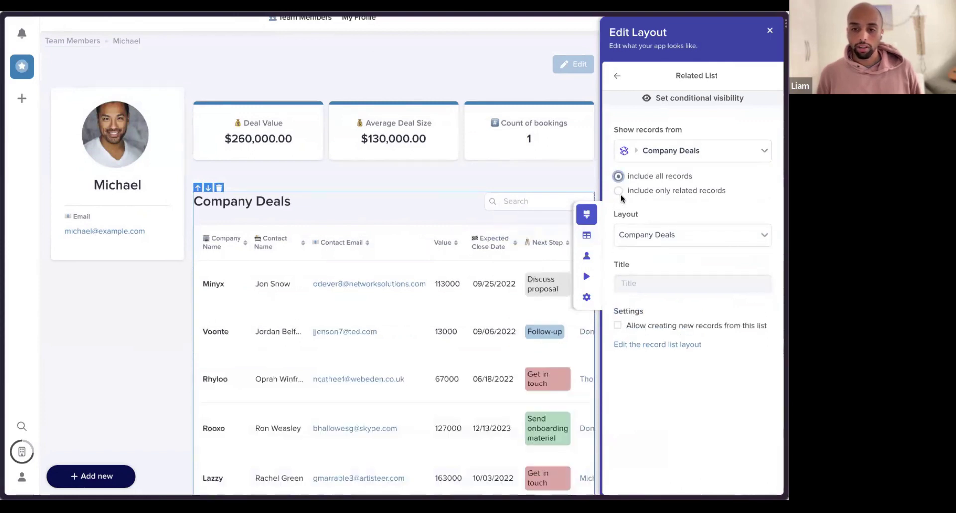
{"action": "left_click", "coordinate": [618, 191]}
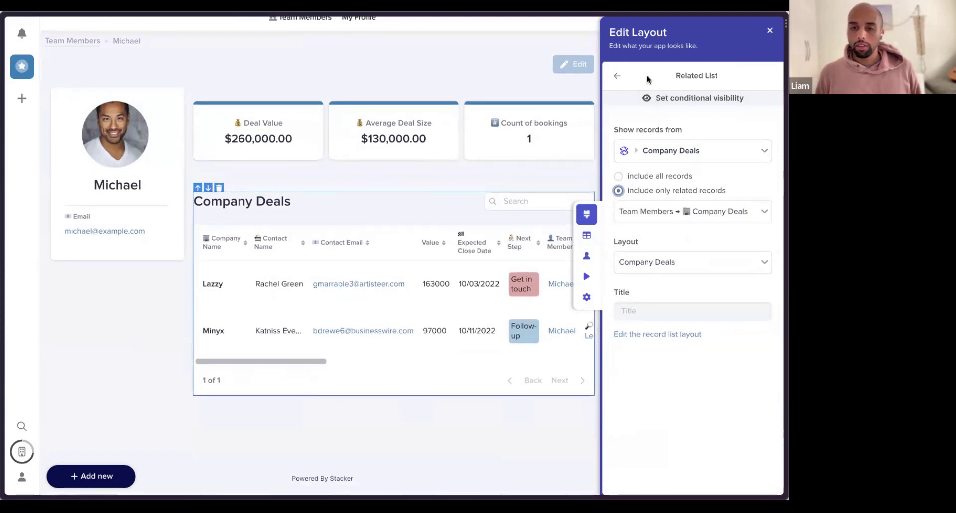
Add a Quick Links block between the highlights and the Company Deals list
{"action": "left_click", "coordinate": [618, 77]}
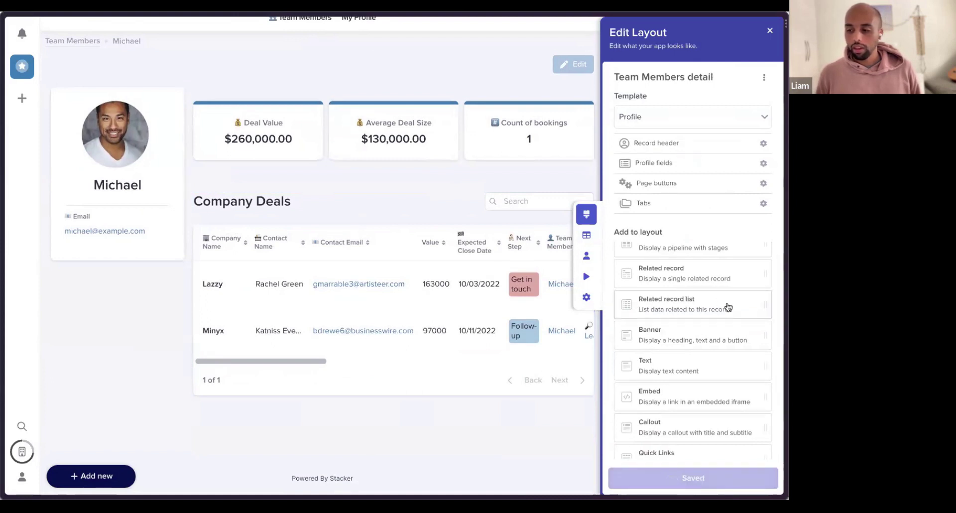
{"action": "scroll", "coordinate": [684, 408], "scroll_direction": "down", "scroll_amount": 1}
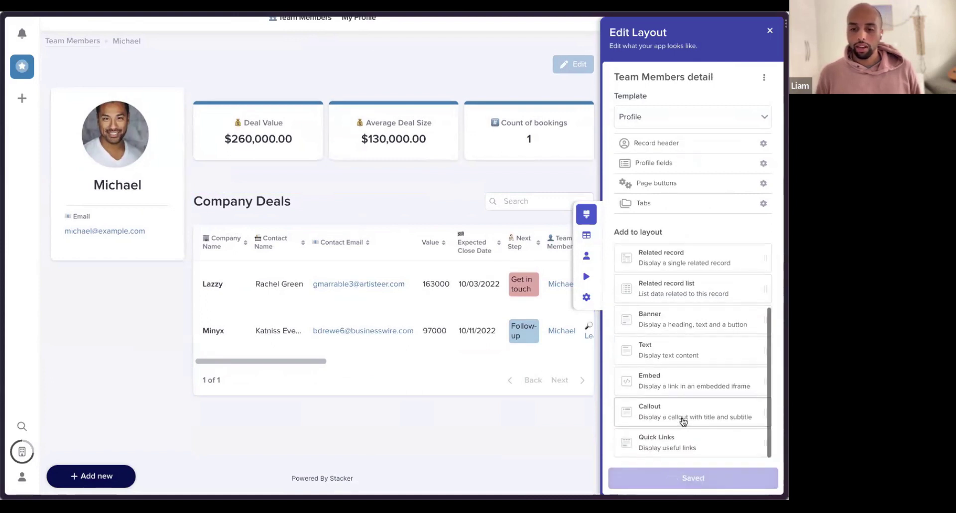
{"action": "left_click_drag", "start_coordinate": [345, 202], "coordinate": [288, 167]}
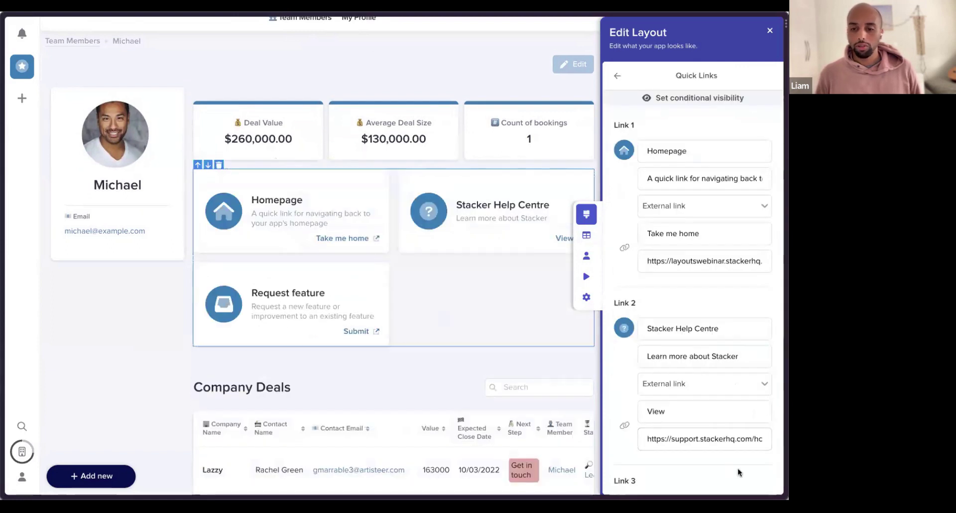
Clear the URL, button label, subtitle and title of the Request feature quick link
{"action": "scroll", "coordinate": [682, 330], "scroll_direction": "down", "scroll_amount": 3}
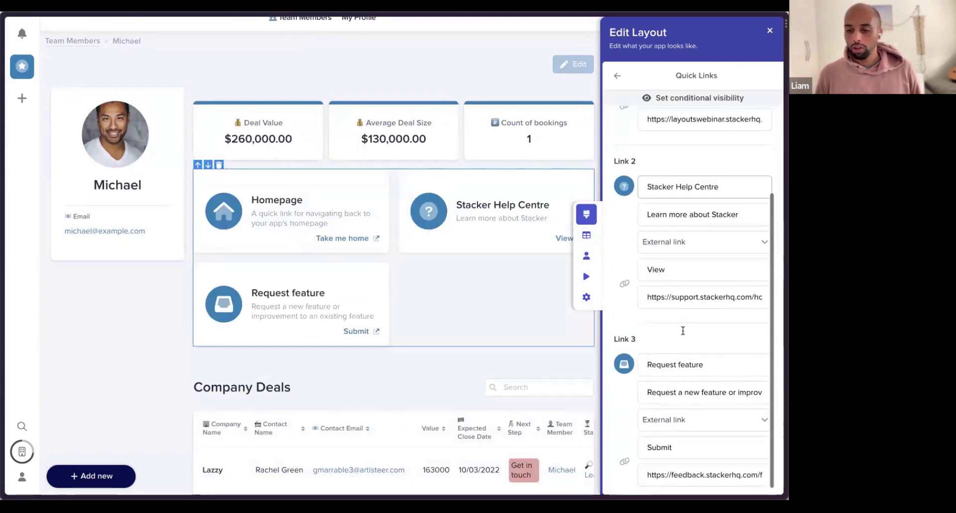
{"action": "triple_click", "coordinate": [695, 475]}
{"action": "key", "text": "BackSpace"}
{"action": "double_click", "coordinate": [673, 450]}
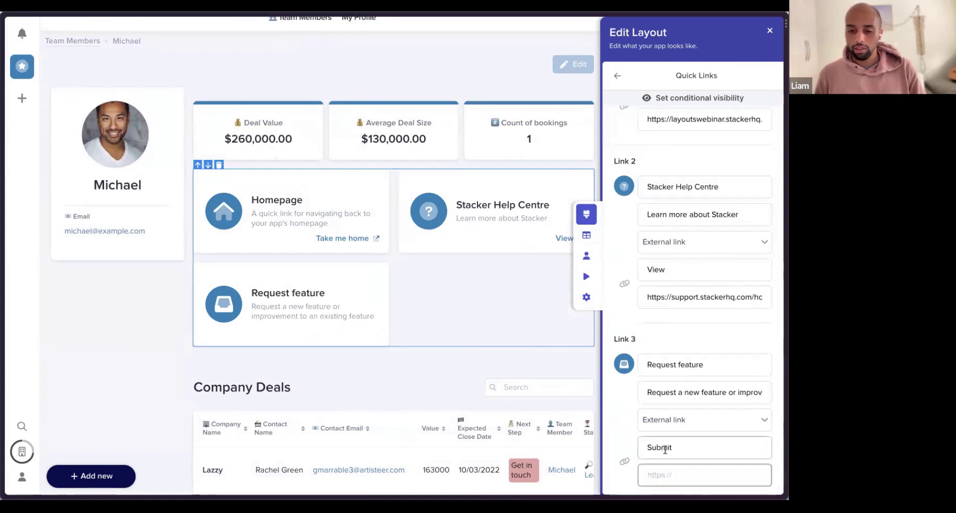
{"action": "key", "text": "BackSpace"}
{"action": "triple_click", "coordinate": [662, 392]}
{"action": "key", "text": "BackSpace"}
{"action": "triple_click", "coordinate": [686, 365]}
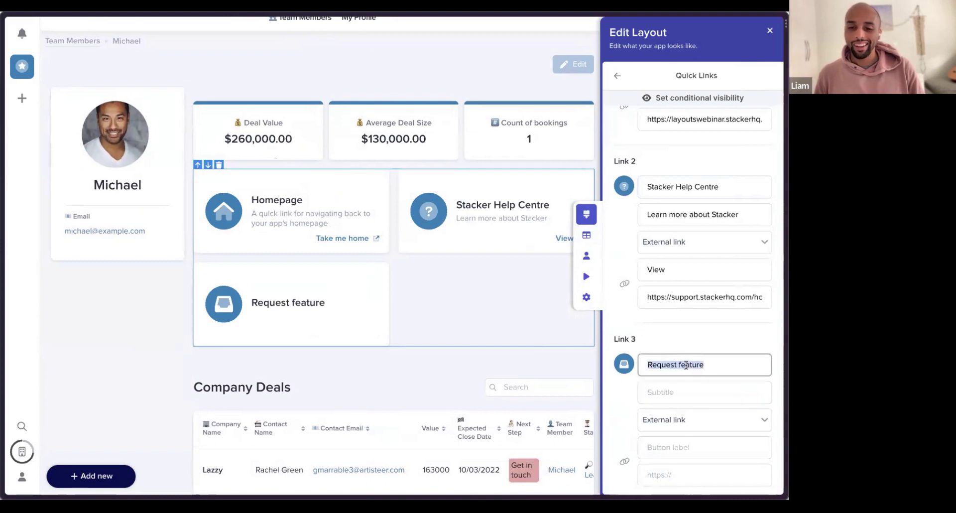
{"action": "key", "text": "BackSpace"}
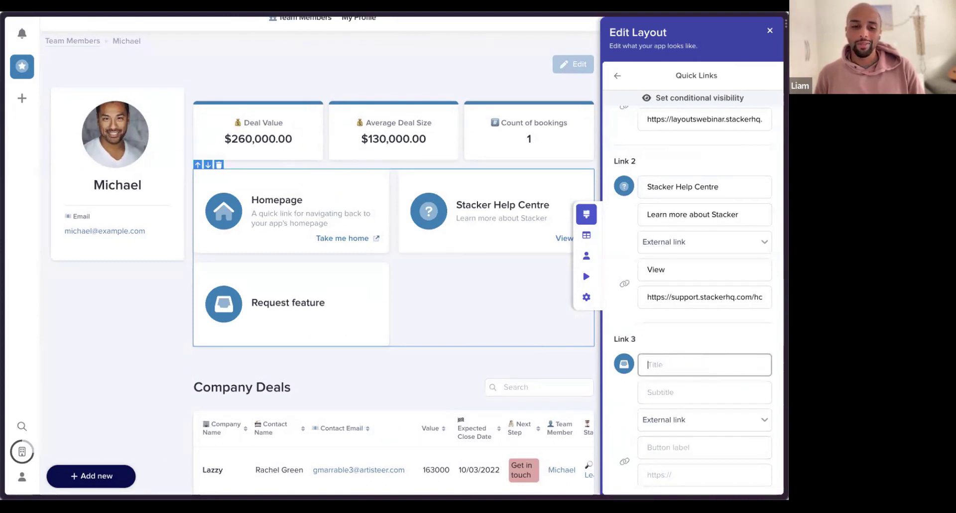
Empty the URL, button label, subtitle and title of the Stacker Help Centre quick link
{"action": "triple_click", "coordinate": [707, 296]}
{"action": "key", "text": "BackSpace"}
{"action": "double_click", "coordinate": [657, 269]}
{"action": "key", "text": "BackSpace"}
{"action": "triple_click", "coordinate": [670, 215]}
{"action": "key", "text": "BackSpace"}
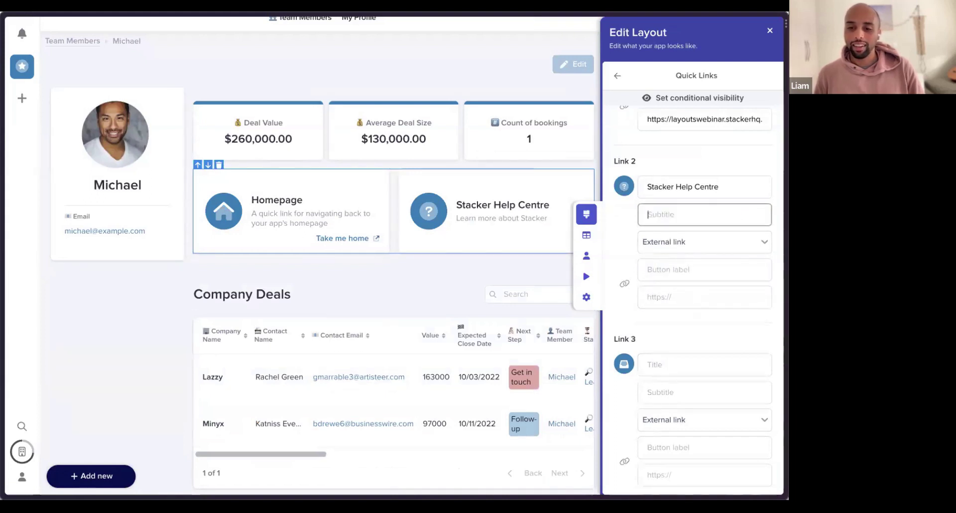
{"action": "triple_click", "coordinate": [663, 187]}
{"action": "key", "text": "BackSpace"}
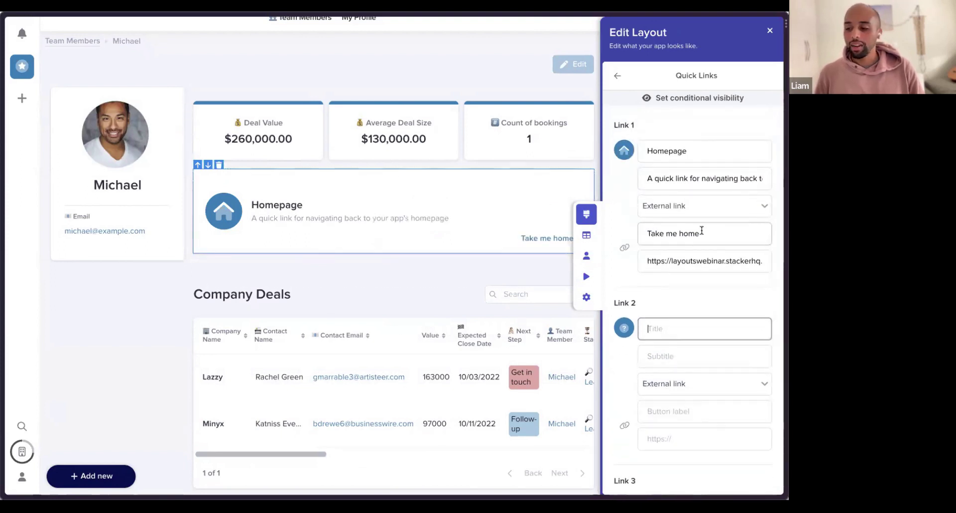
Retitle the Homepage quick link "Create Deal" with the subtitle "Click here to enter information about new prospect"
{"action": "double_click", "coordinate": [735, 149]}
{"action": "type", "text": "Create Deal"}
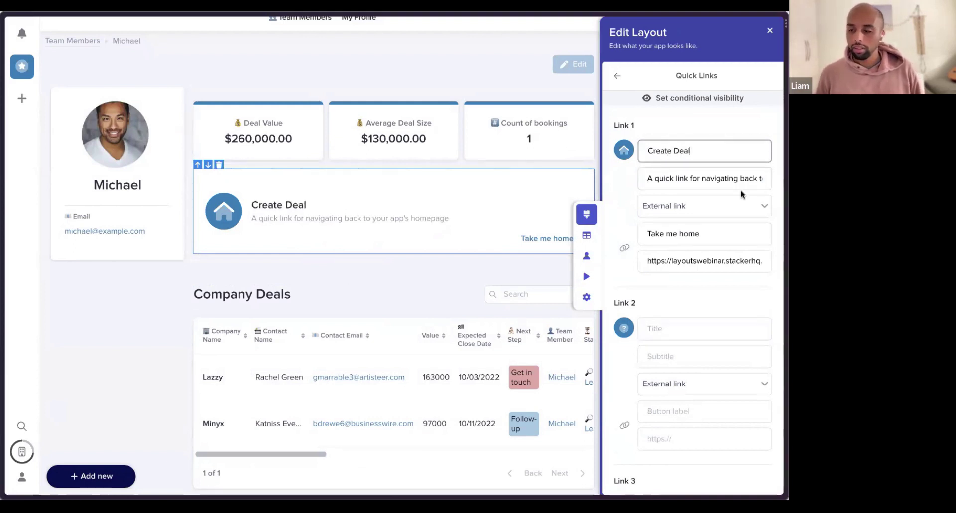
{"action": "triple_click", "coordinate": [695, 177]}
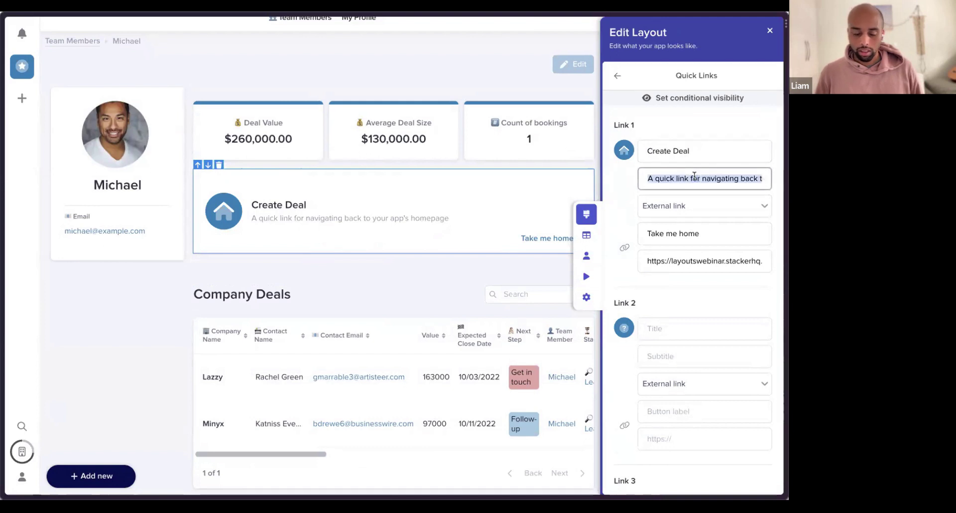
{"action": "type", "text": "Click here to enter inf"}
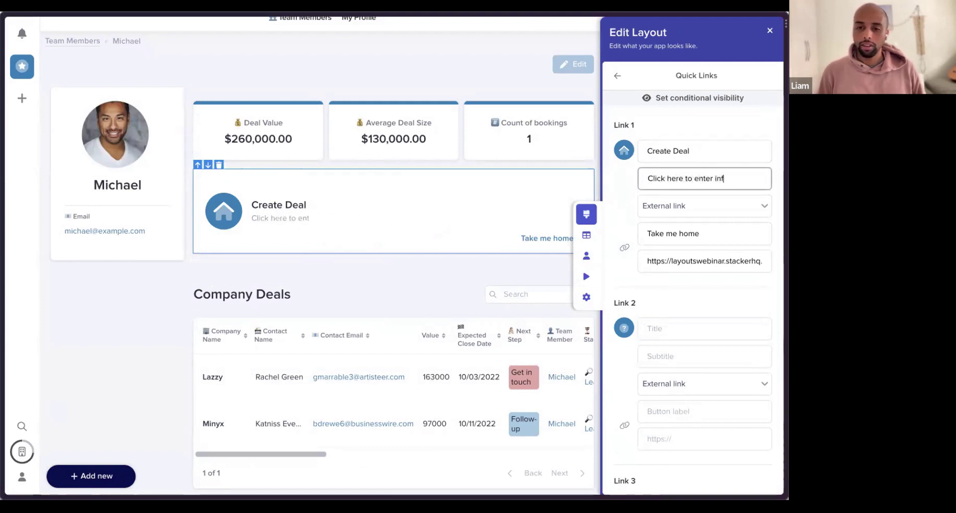
{"action": "type", "text": "ab"}
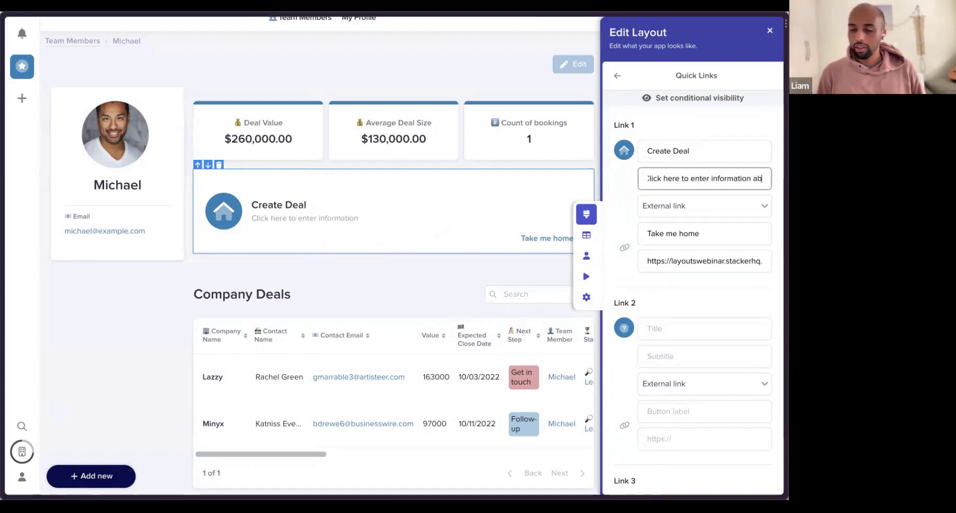
{"action": "type", "text": "out new prospect"}
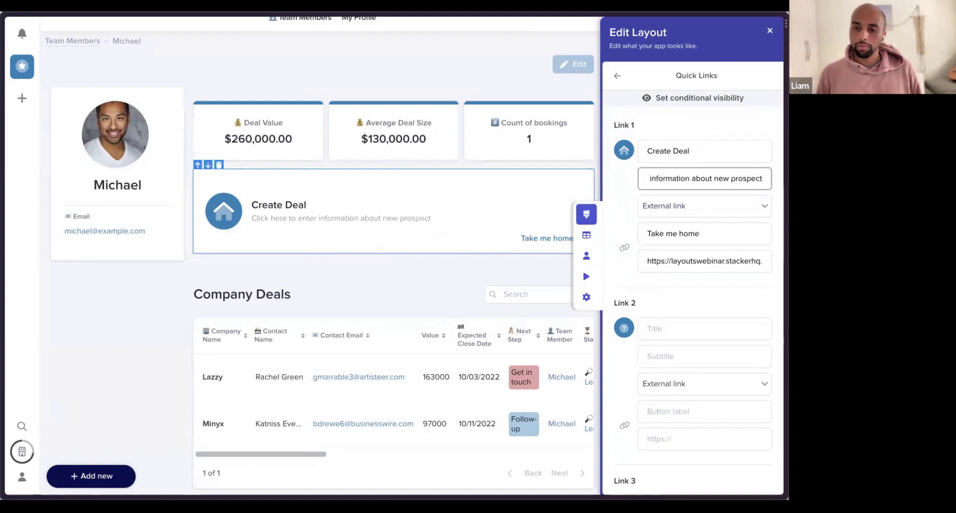
Make the Create Deal link an internal link labelled "🏢 Create a new deal" to Company Deals > Create new, and save the layout
{"action": "left_click", "coordinate": [724, 209]}
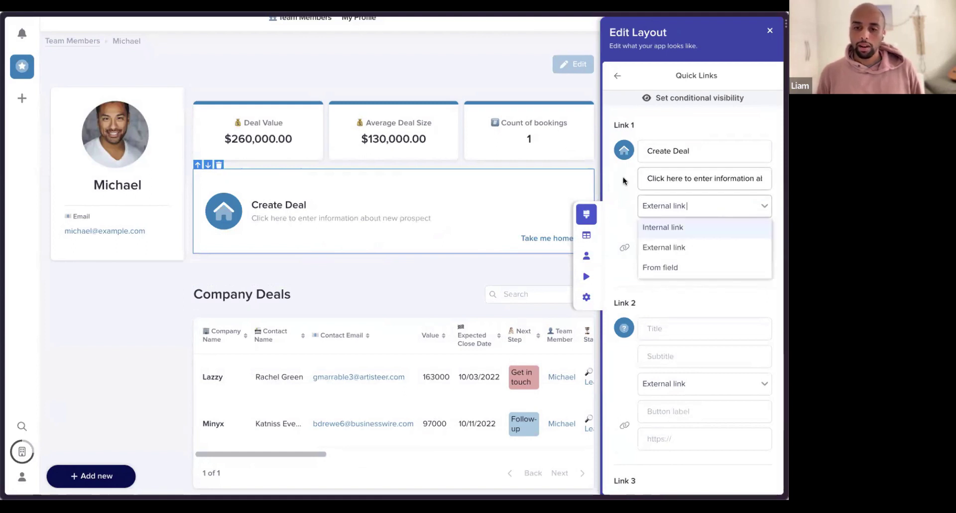
{"action": "left_click", "coordinate": [677, 228]}
{"action": "double_click", "coordinate": [695, 234]}
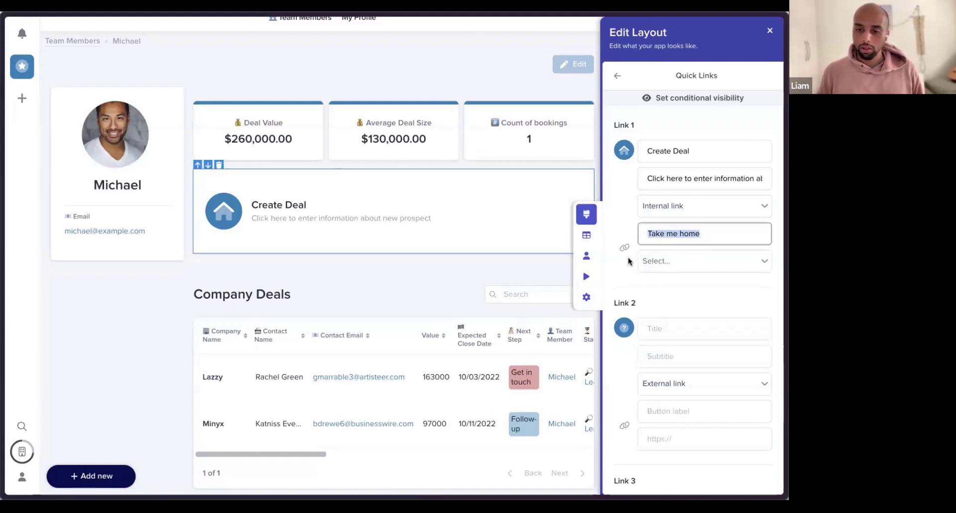
{"action": "key", "text": "BackSpace"}
{"action": "type", "text": "🏢Create a new deal"}
{"action": "left_click", "coordinate": [673, 263]}
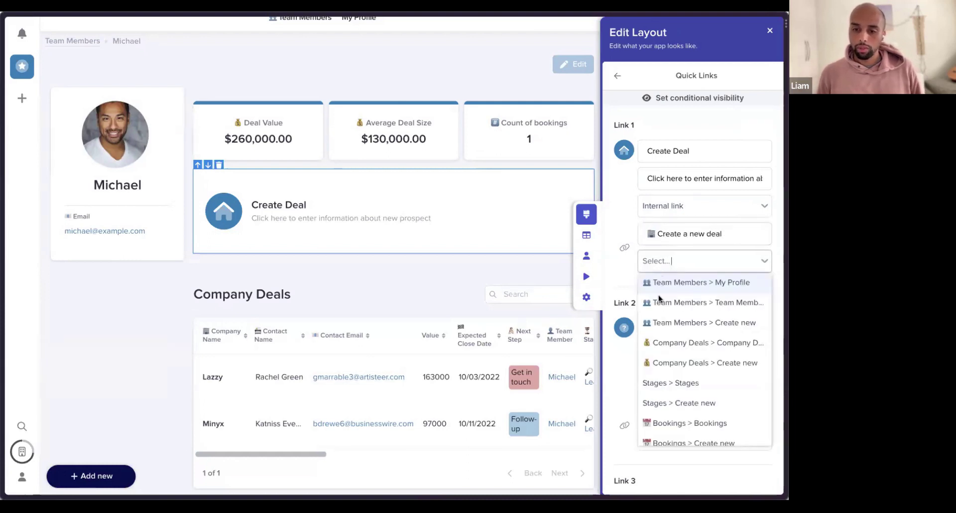
{"action": "left_click", "coordinate": [683, 358]}
{"action": "left_click", "coordinate": [763, 270]}
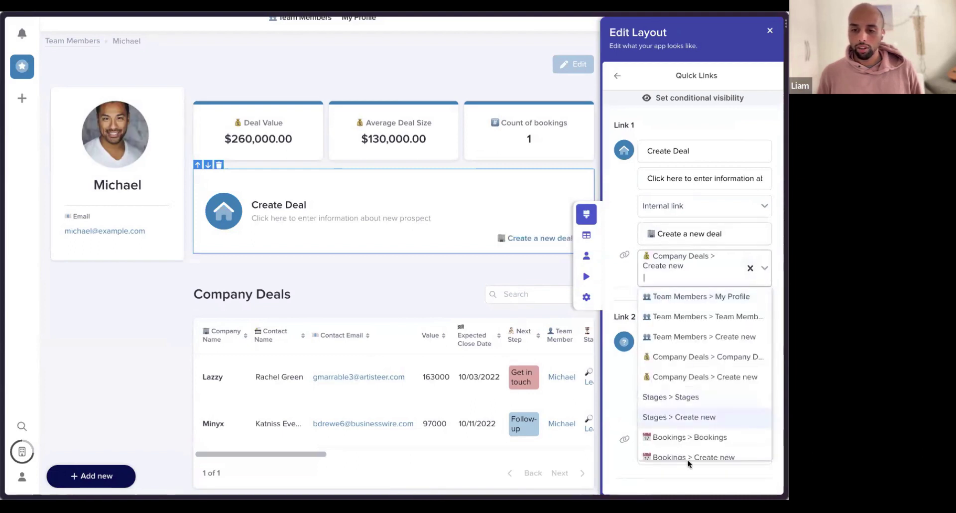
{"action": "left_click", "coordinate": [625, 226]}
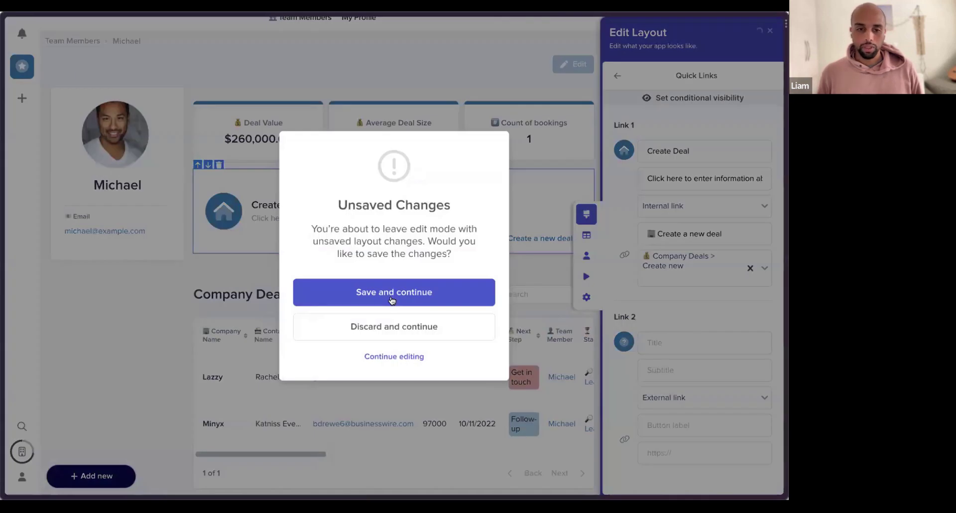
{"action": "left_click", "coordinate": [392, 299]}
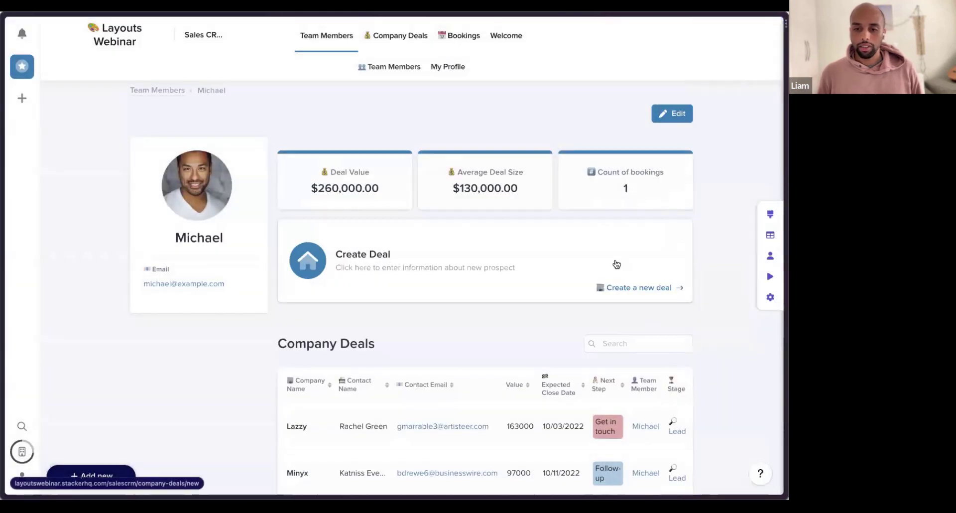
Open the Company Deals create form through the Create Deal quick link and turn off its use of fields from the detail view
{"action": "left_click", "coordinate": [415, 255]}
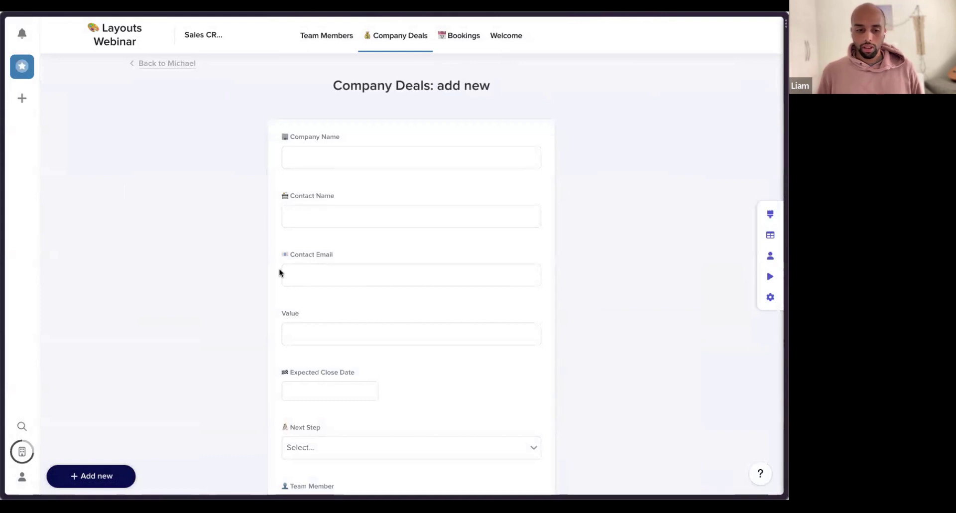
{"action": "scroll", "coordinate": [278, 271], "scroll_direction": "down", "scroll_amount": 8}
{"action": "scroll", "coordinate": [279, 272], "scroll_direction": "down", "scroll_amount": 8}
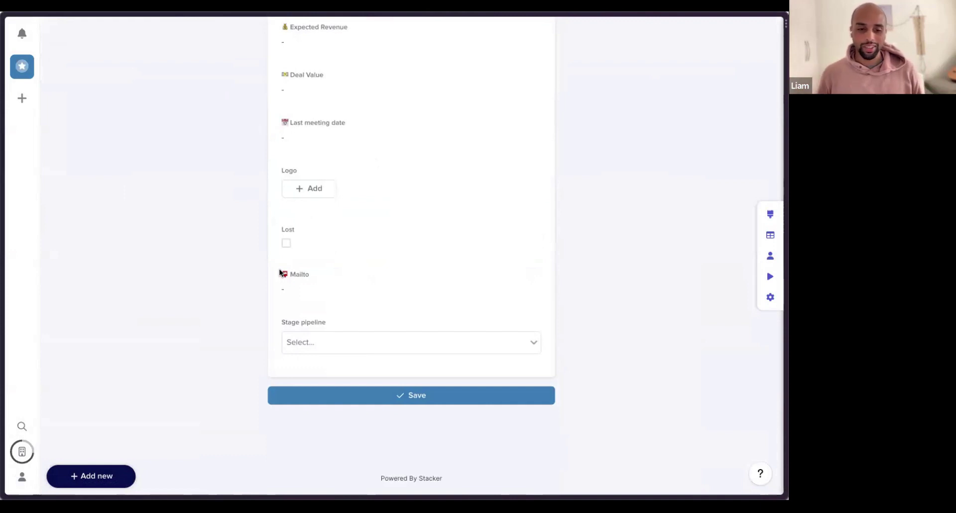
{"action": "scroll", "coordinate": [519, 225], "scroll_direction": "up", "scroll_amount": 10}
{"action": "scroll", "coordinate": [519, 222], "scroll_direction": "up", "scroll_amount": 3}
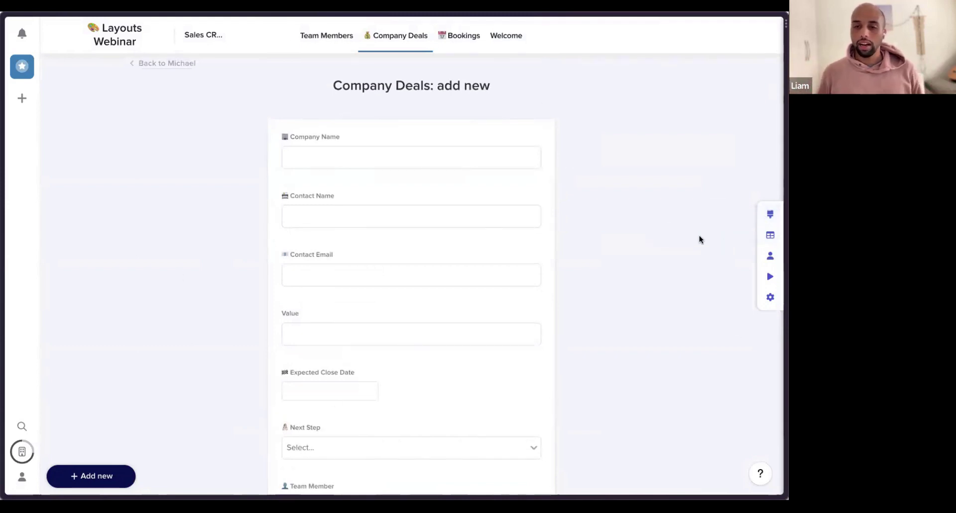
{"action": "left_click", "coordinate": [769, 215]}
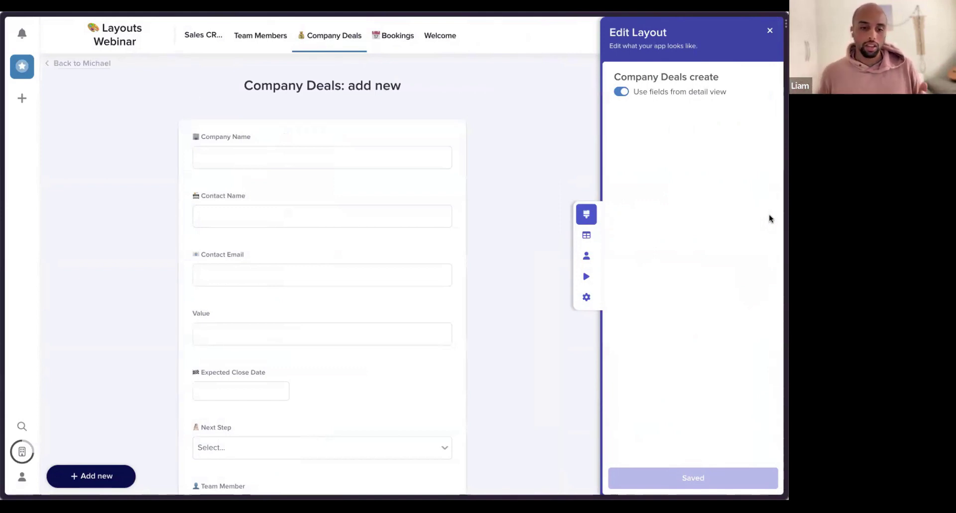
{"action": "left_click", "coordinate": [620, 92]}
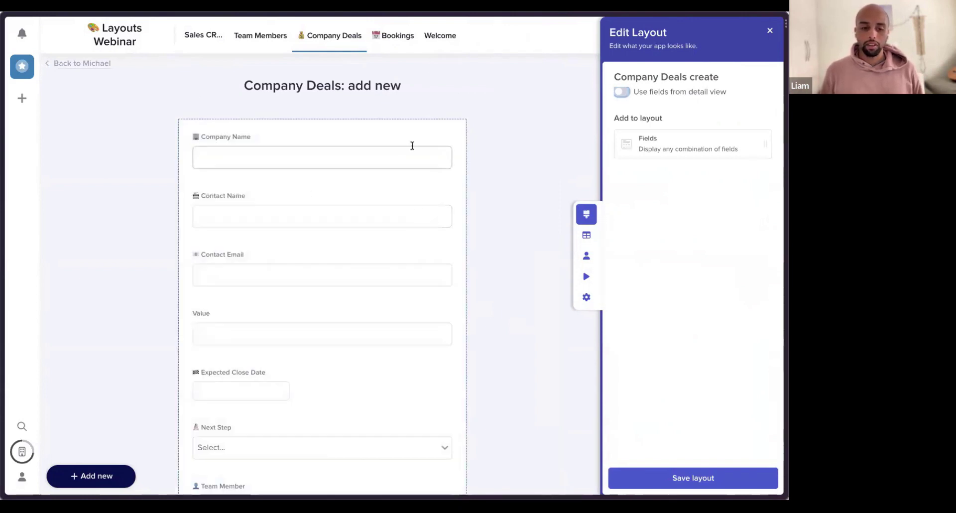
Change the heading of the create form to "Create a new deal"
{"action": "left_click", "coordinate": [295, 80]}
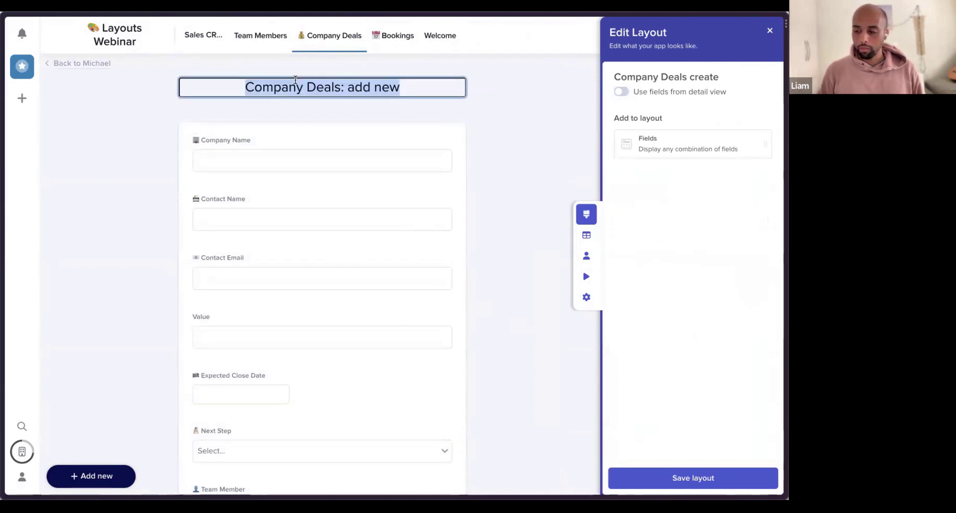
{"action": "type", "text": "Deal"}
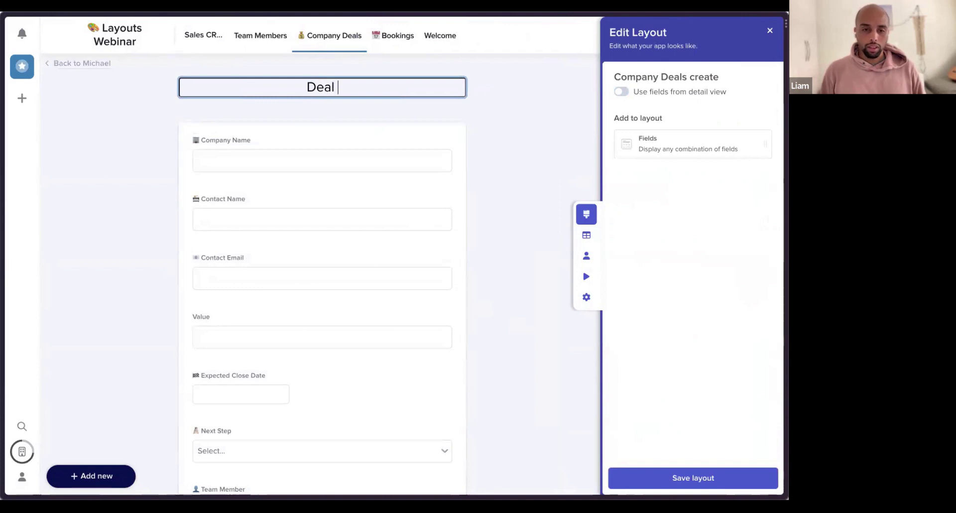
{"action": "key", "text": "ctrl+a"}
{"action": "type", "text": "Create a n"}
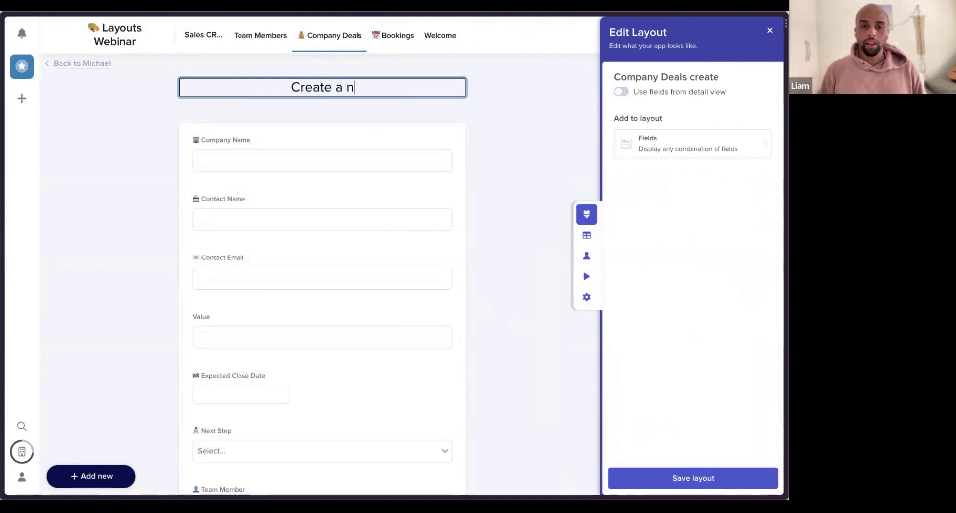
{"action": "type", "text": "ew deal"}
{"action": "left_click", "coordinate": [548, 183]}
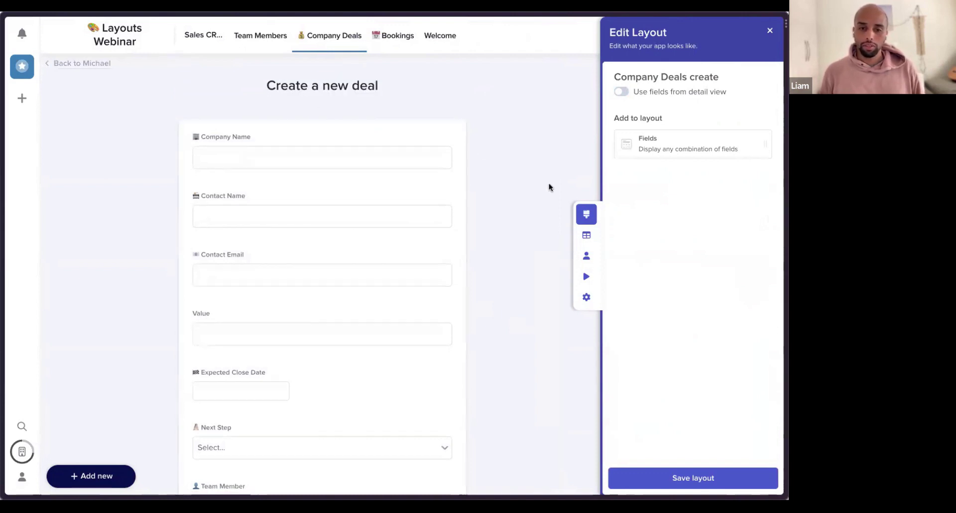
Set the deal form's Fields block to chosen fields and hide Stage pipeline, Mailto, Lost, Logo and Last meeting date
{"action": "left_click", "coordinate": [432, 202]}
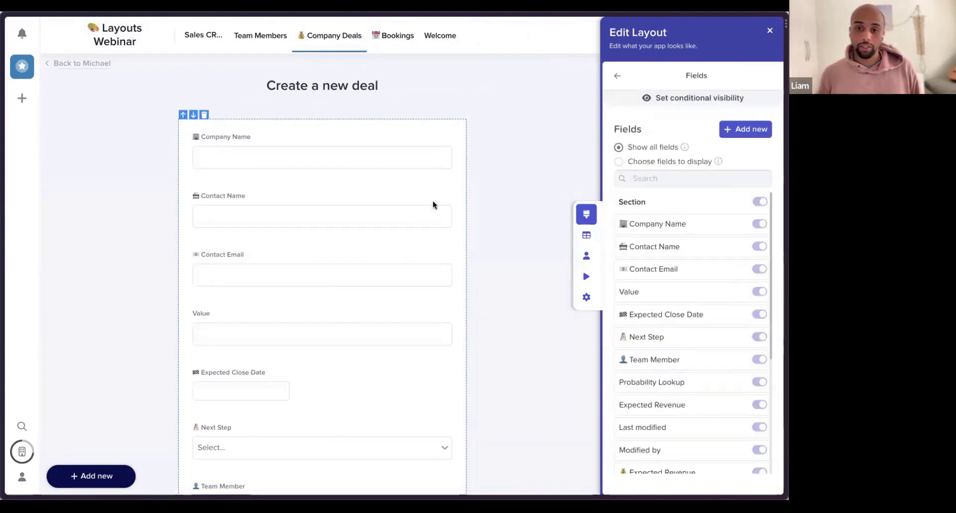
{"action": "left_click", "coordinate": [635, 162]}
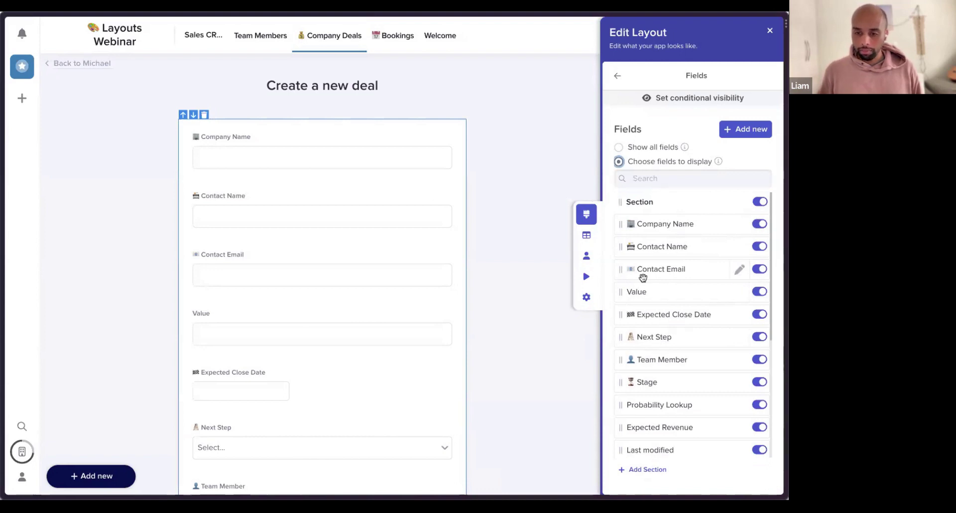
{"action": "scroll", "coordinate": [665, 309], "scroll_direction": "down", "scroll_amount": 1}
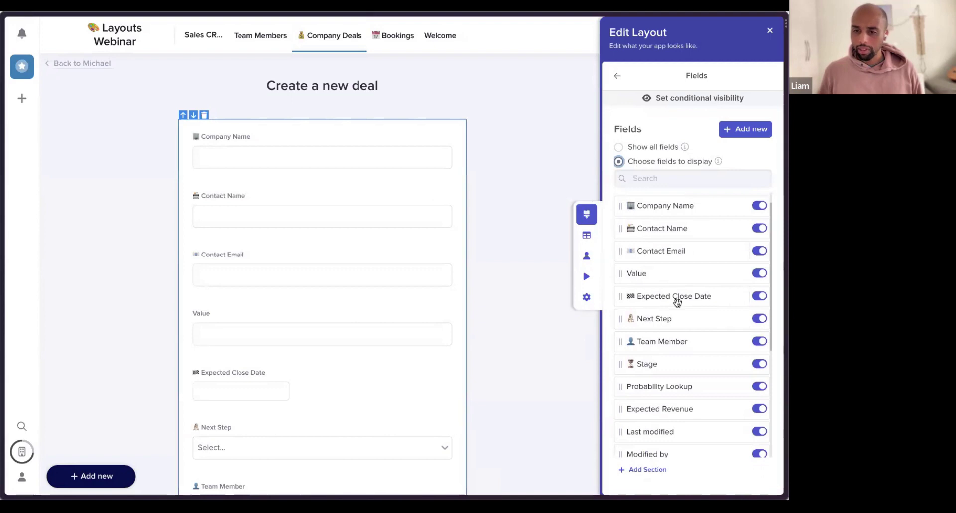
{"action": "scroll", "coordinate": [686, 302], "scroll_direction": "down", "scroll_amount": 3}
{"action": "scroll", "coordinate": [686, 304], "scroll_direction": "down", "scroll_amount": 1}
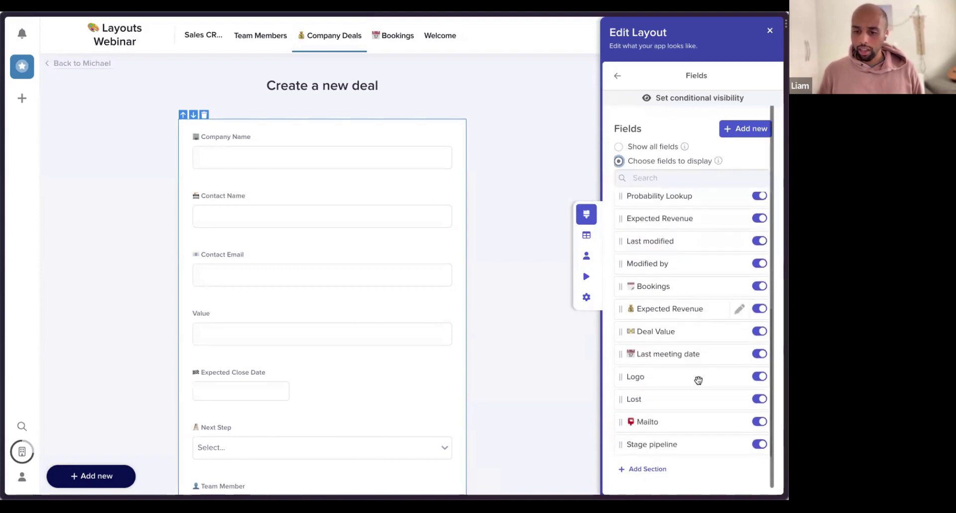
{"action": "left_click", "coordinate": [760, 445]}
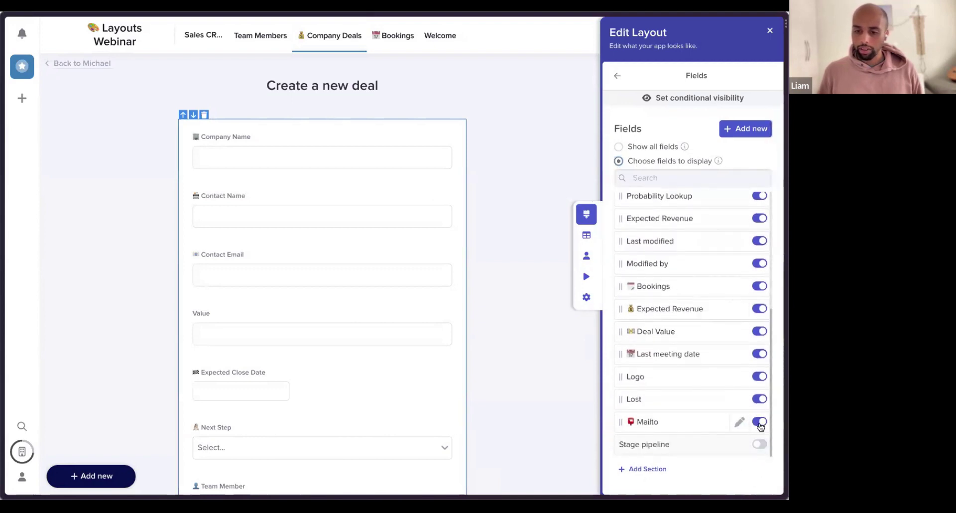
{"action": "left_click", "coordinate": [759, 421]}
{"action": "left_click", "coordinate": [760, 422]}
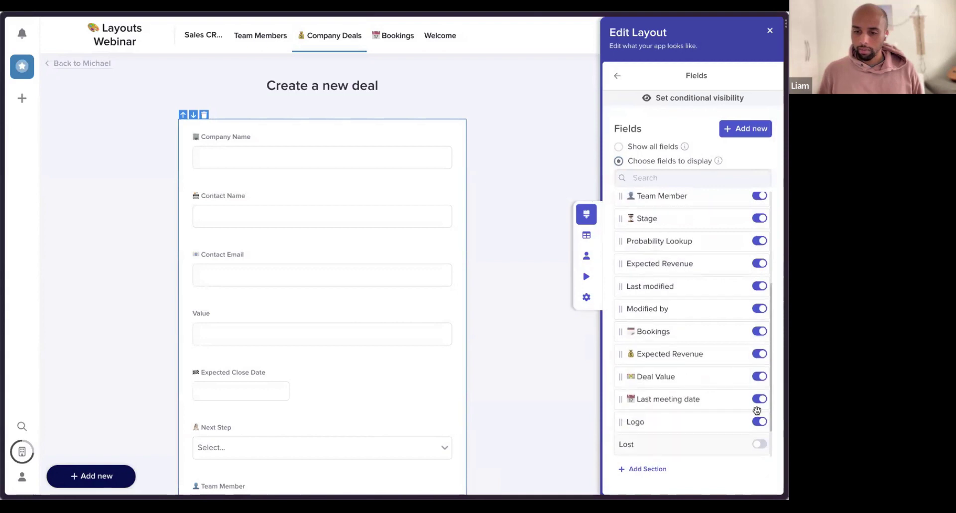
{"action": "left_click", "coordinate": [759, 422]}
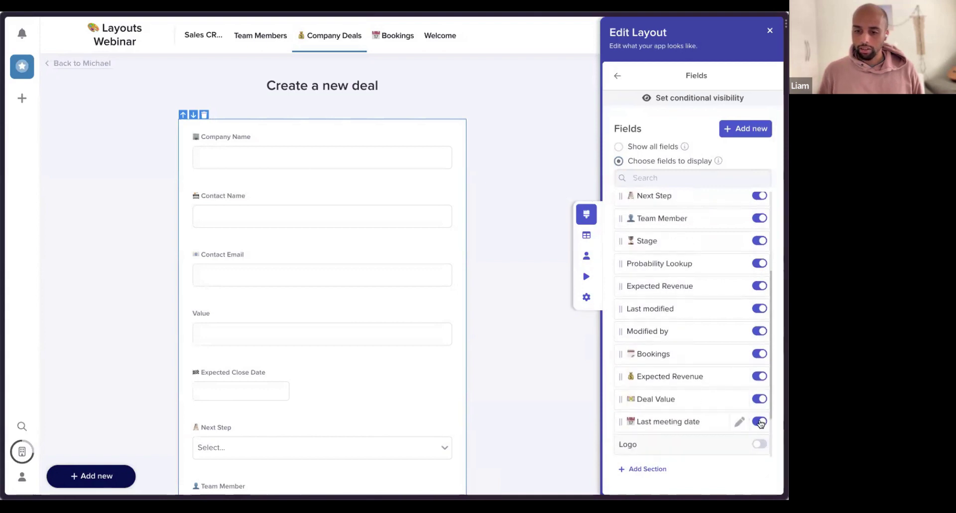
{"action": "left_click", "coordinate": [759, 421]}
Label the deal form's first field section "Contact Details"
{"action": "scroll", "coordinate": [720, 300], "scroll_direction": "up", "scroll_amount": 3}
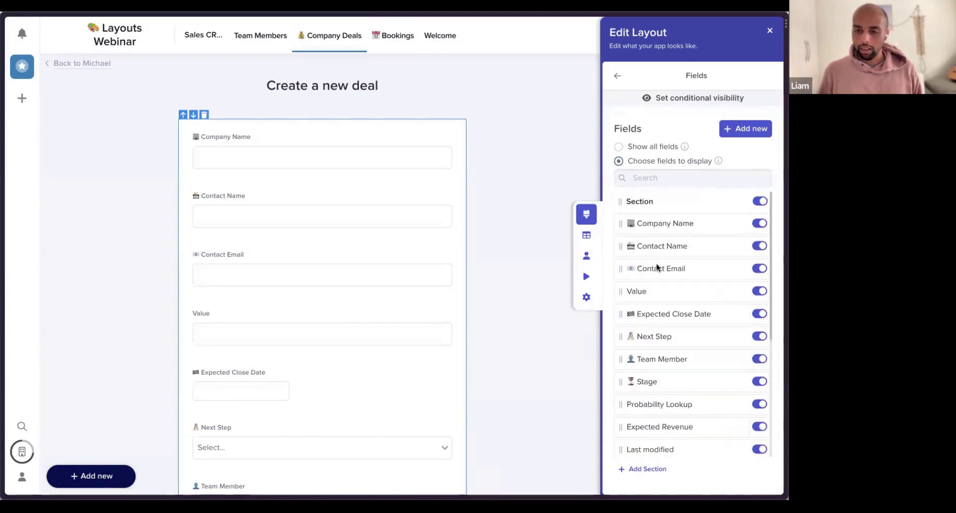
{"action": "scroll", "coordinate": [250, 154], "scroll_direction": "down", "scroll_amount": 1}
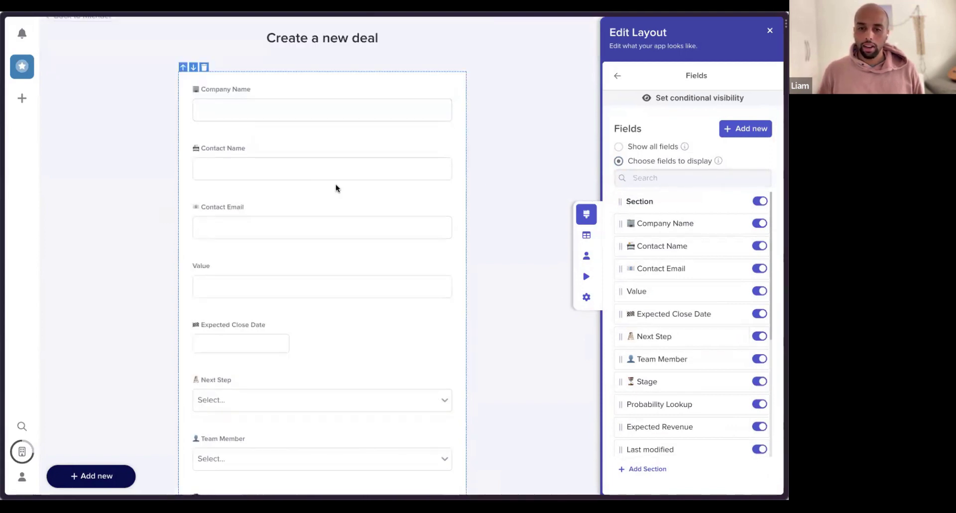
{"action": "scroll", "coordinate": [383, 229], "scroll_direction": "down", "scroll_amount": 10}
{"action": "scroll", "coordinate": [383, 229], "scroll_direction": "up", "scroll_amount": 10}
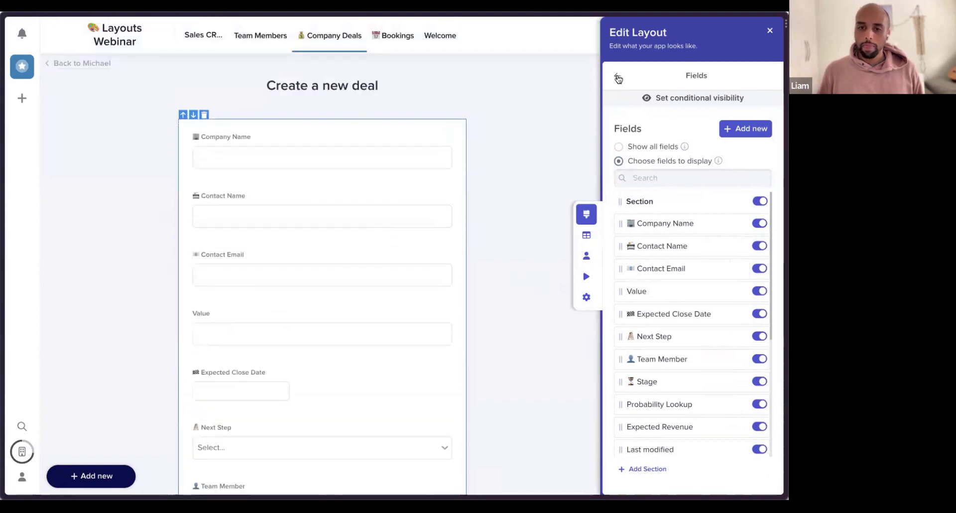
{"action": "scroll", "coordinate": [512, 143], "scroll_direction": "down", "scroll_amount": 1}
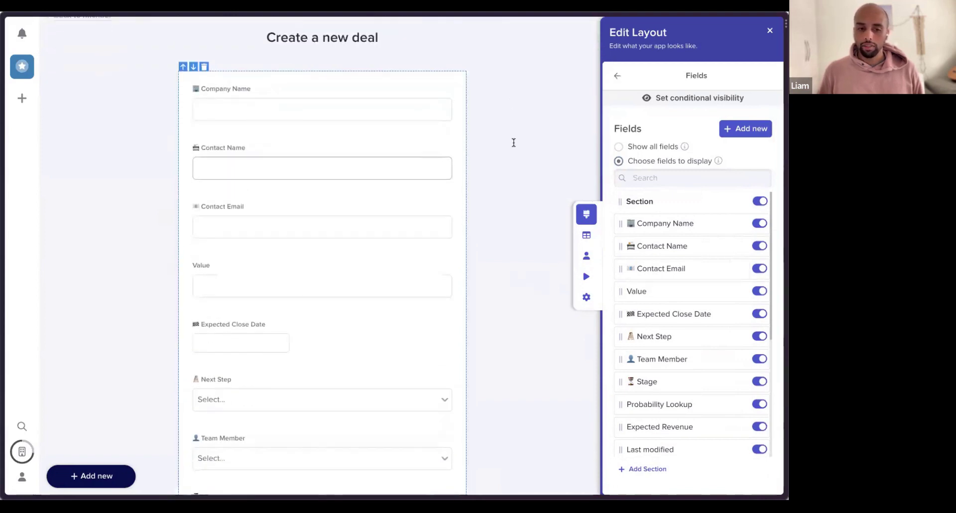
{"action": "scroll", "coordinate": [513, 143], "scroll_direction": "up", "scroll_amount": 1}
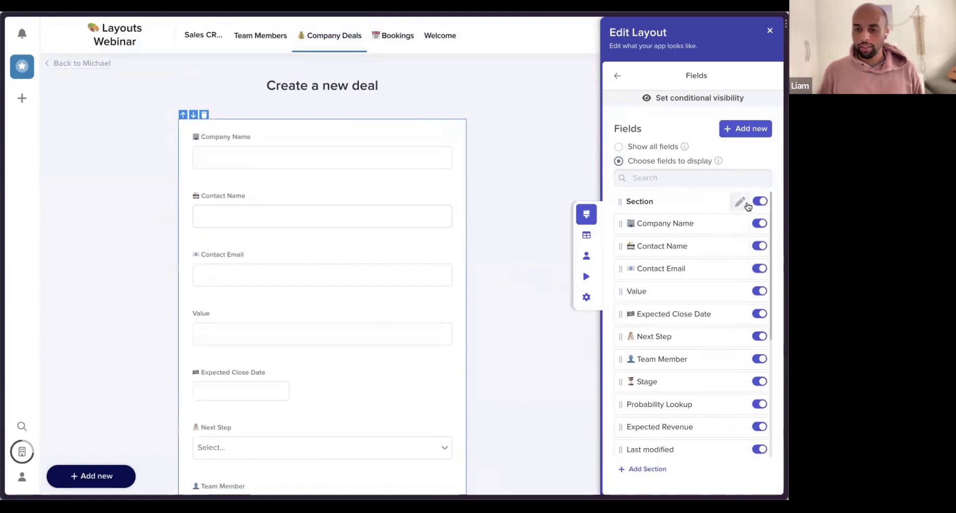
{"action": "left_click", "coordinate": [682, 195]}
{"action": "left_click", "coordinate": [648, 130]}
{"action": "type", "text": "Contact Details"}
{"action": "left_click", "coordinate": [615, 76]}
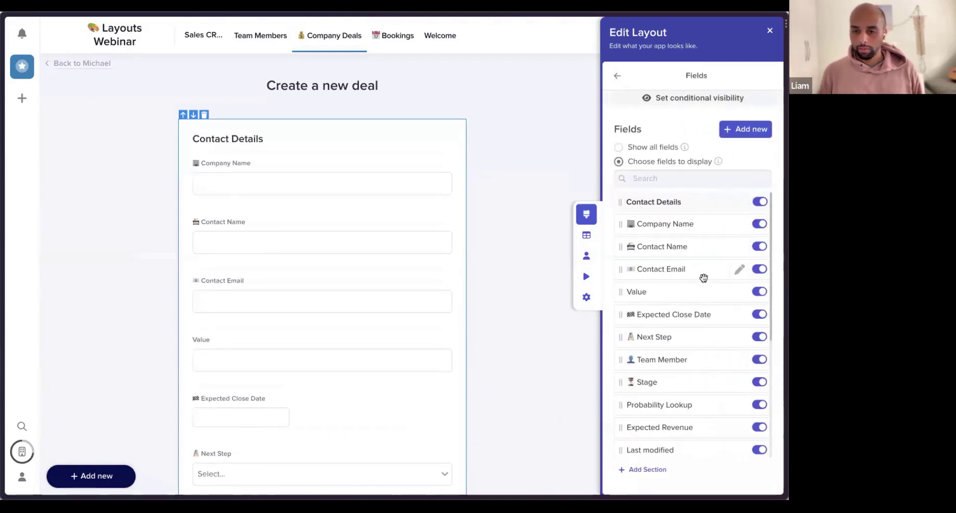
Add a second section to the deal form's fields and label it "Deal details"
{"action": "scroll", "coordinate": [703, 278], "scroll_direction": "down", "scroll_amount": 2}
{"action": "scroll", "coordinate": [647, 331], "scroll_direction": "down", "scroll_amount": 3}
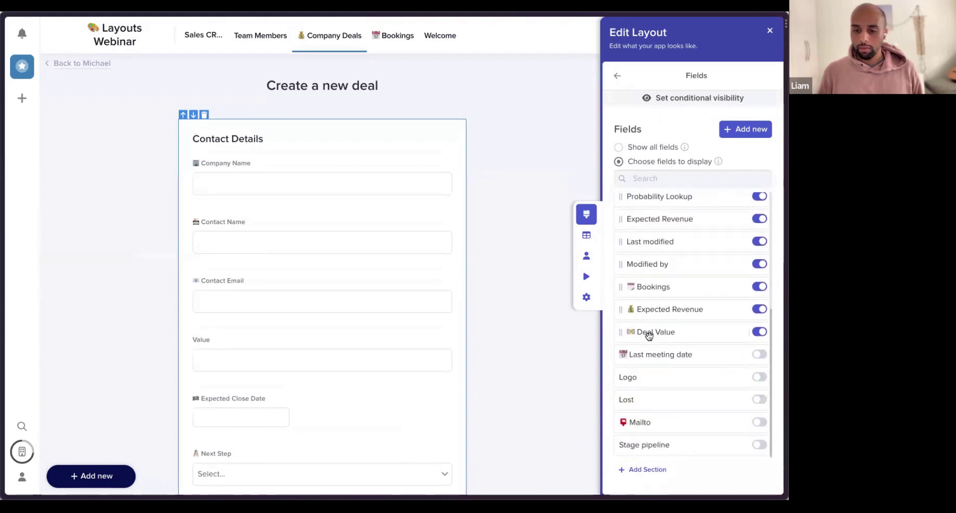
{"action": "left_click", "coordinate": [647, 469]}
{"action": "scroll", "coordinate": [665, 256], "scroll_direction": "up", "scroll_amount": 5}
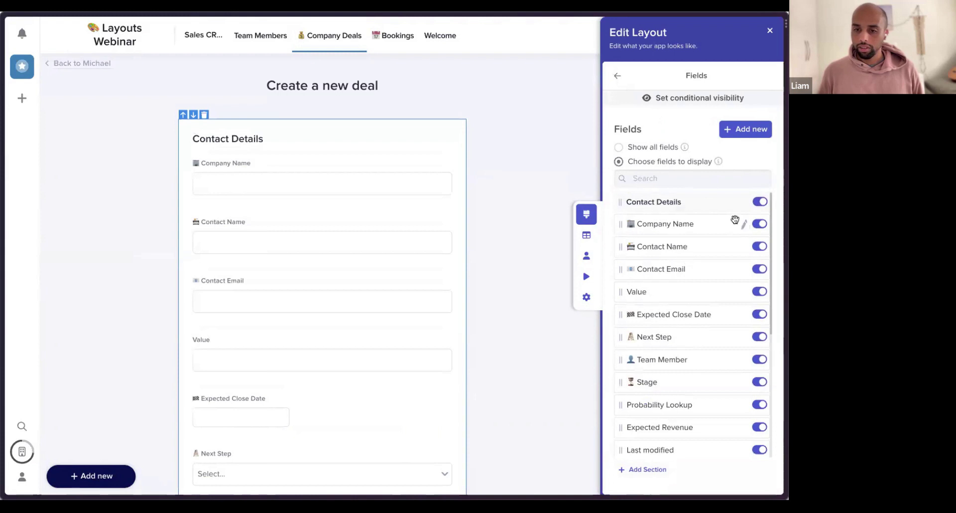
{"action": "scroll", "coordinate": [700, 402], "scroll_direction": "down", "scroll_amount": 5}
{"action": "scroll", "coordinate": [698, 420], "scroll_direction": "up", "scroll_amount": 1}
{"action": "scroll", "coordinate": [699, 420], "scroll_direction": "down", "scroll_amount": 1}
{"action": "mouse_move", "coordinate": [742, 336]}
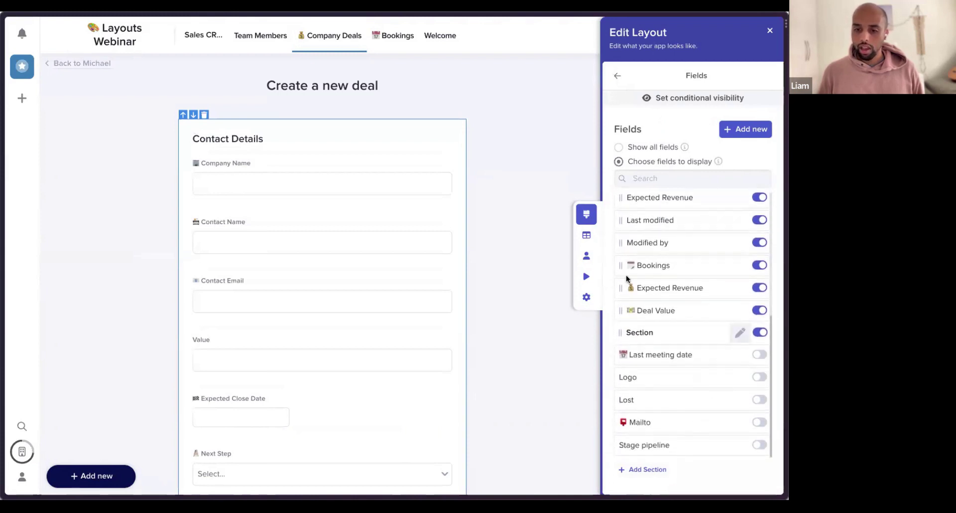
{"action": "left_click", "coordinate": [655, 128]}
{"action": "type", "text": "Deal details"}
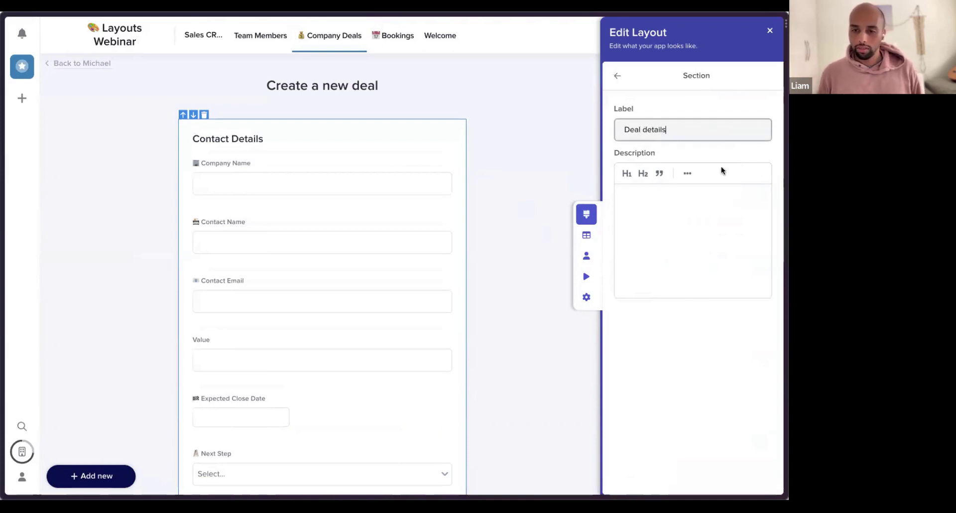
{"action": "left_click", "coordinate": [617, 75]}
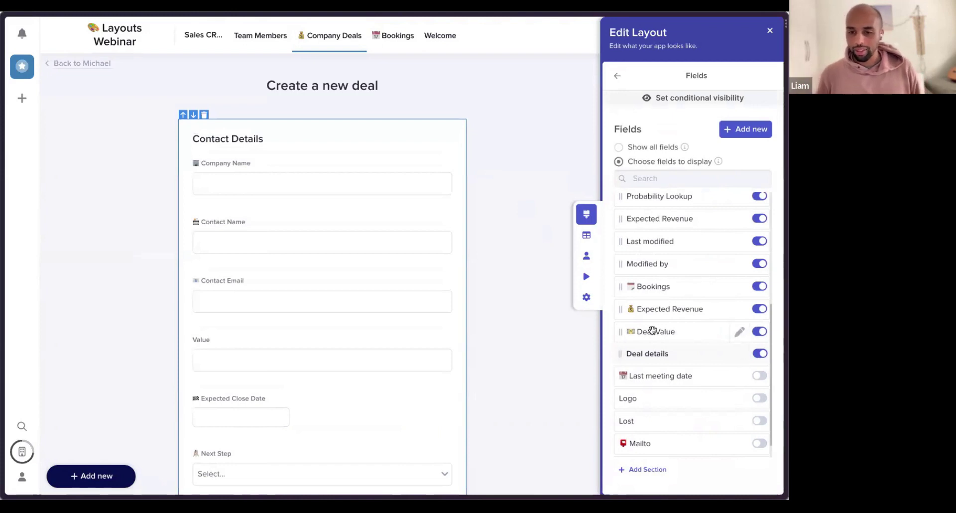
Hide the Probability Lookup, Expected Revenue (without emoji), Team Member and Next Step fields from the deal form
{"action": "scroll", "coordinate": [657, 331], "scroll_direction": "up", "scroll_amount": 5}
{"action": "scroll", "coordinate": [652, 330], "scroll_direction": "down", "scroll_amount": 1}
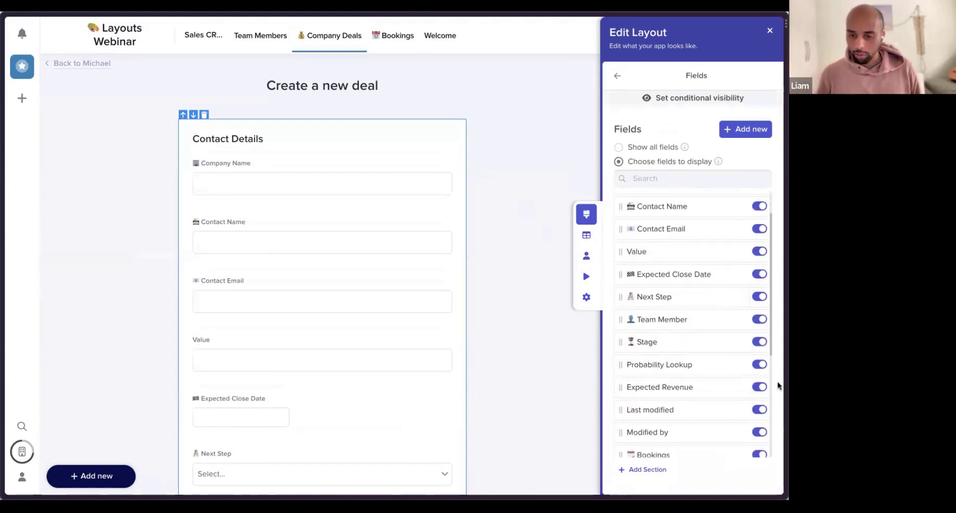
{"action": "left_click", "coordinate": [759, 365]}
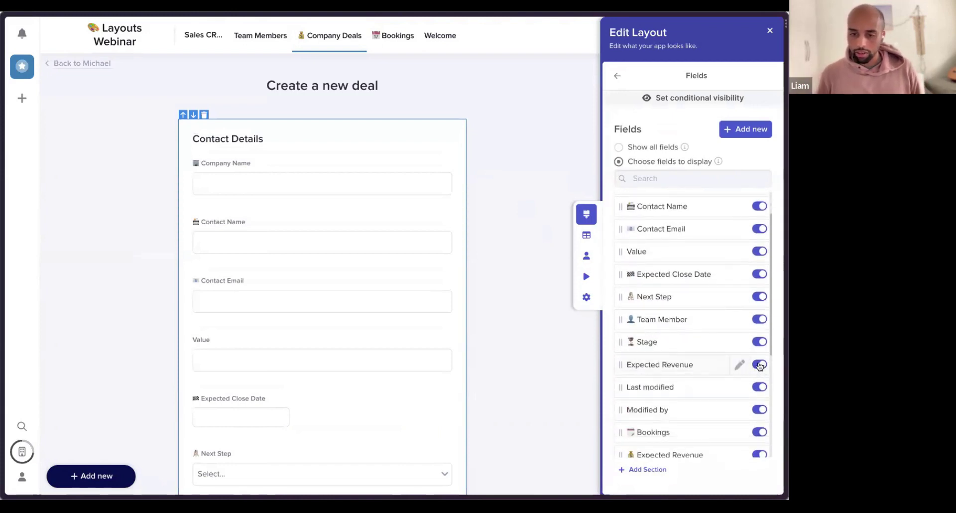
{"action": "left_click", "coordinate": [759, 365]}
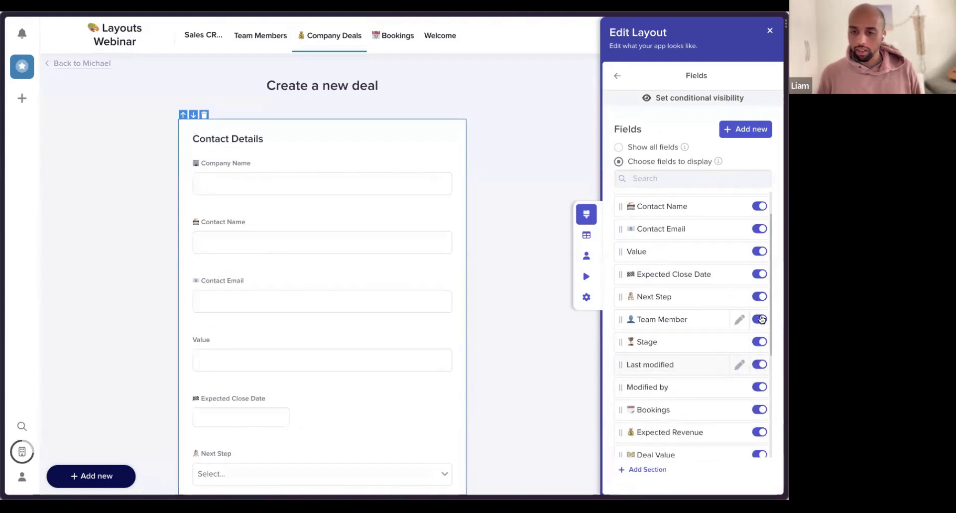
{"action": "left_click", "coordinate": [759, 319]}
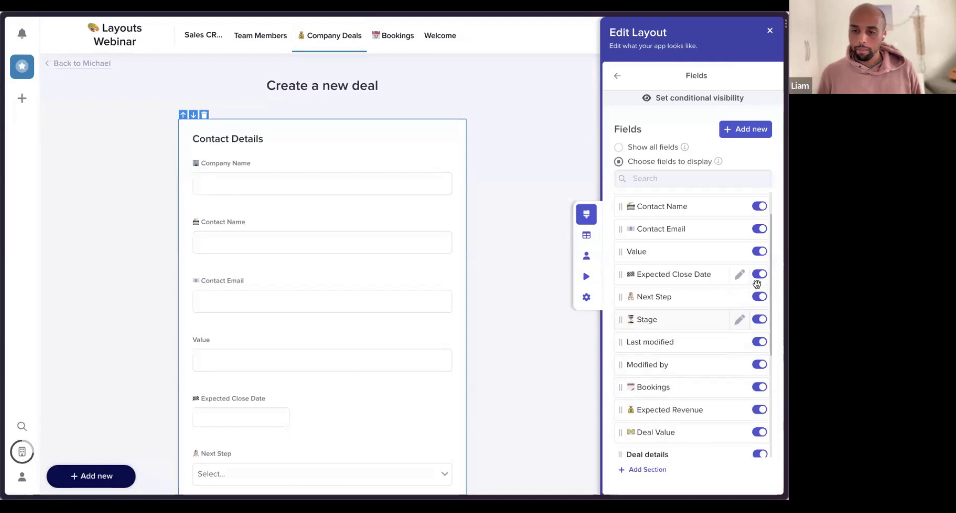
{"action": "left_click", "coordinate": [759, 297]}
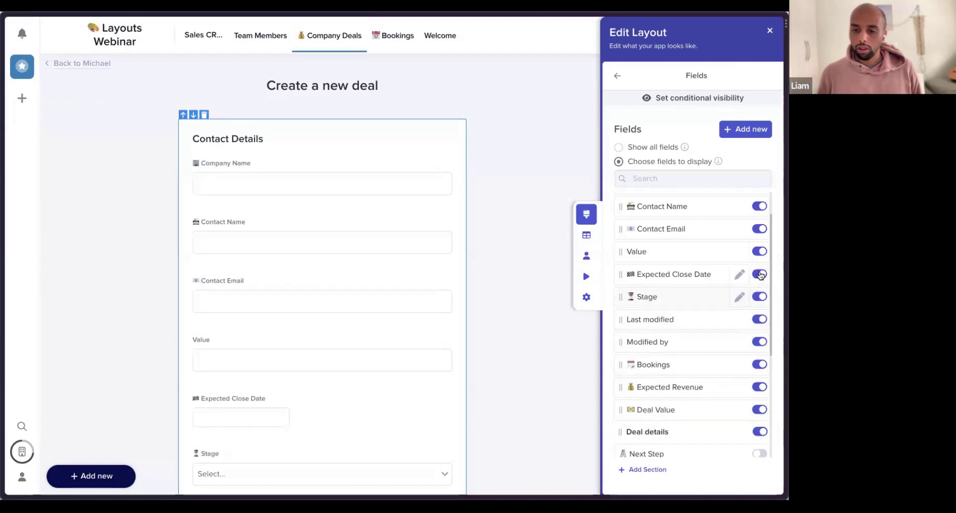
Move the Value, Stage and Expected Close Date fields into the Deal details section, with Expected Close Date first and Value last
{"action": "scroll", "coordinate": [677, 298], "scroll_direction": "down", "scroll_amount": 2}
{"action": "scroll", "coordinate": [676, 297], "scroll_direction": "up", "scroll_amount": 1}
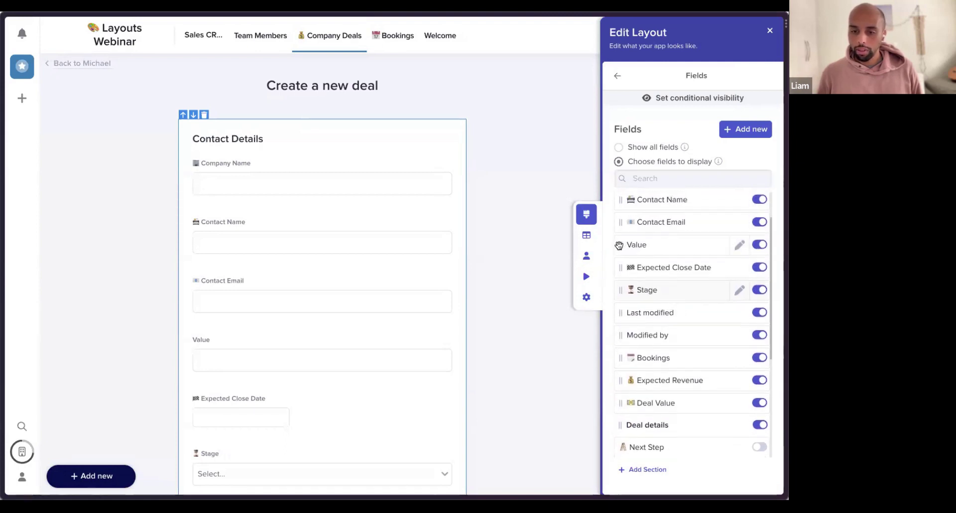
{"action": "left_click_drag", "start_coordinate": [618, 245], "coordinate": [620, 373]}
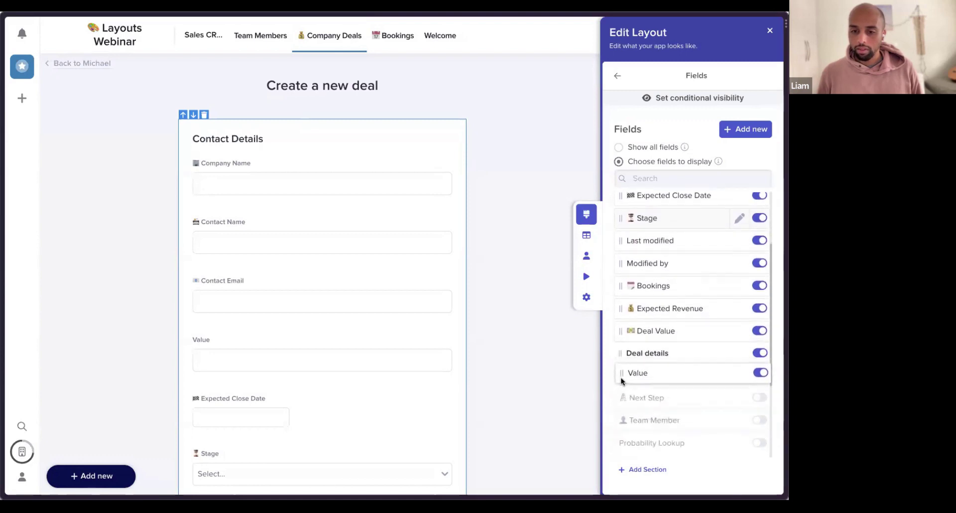
{"action": "scroll", "coordinate": [657, 299], "scroll_direction": "up", "scroll_amount": 2}
{"action": "scroll", "coordinate": [657, 298], "scroll_direction": "down", "scroll_amount": 3}
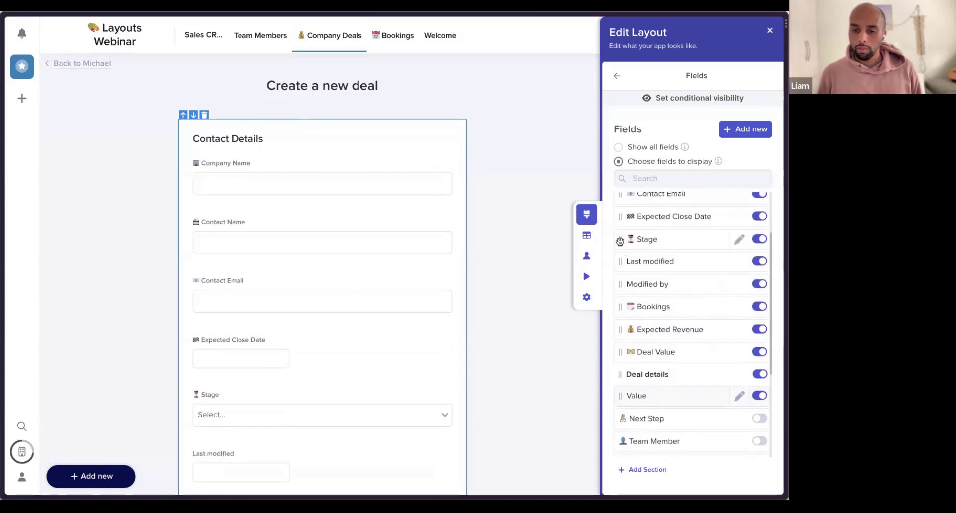
{"action": "left_click_drag", "start_coordinate": [619, 253], "coordinate": [622, 348]}
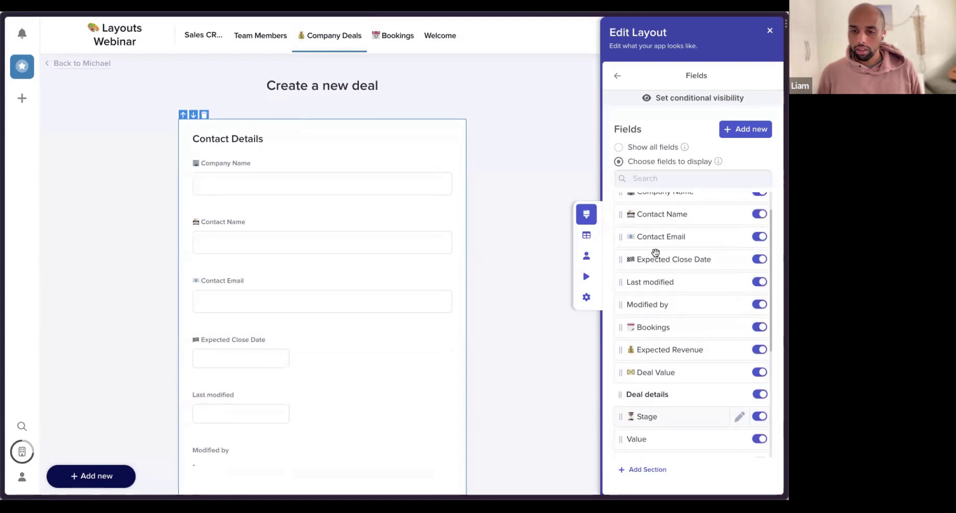
{"action": "left_click_drag", "start_coordinate": [619, 261], "coordinate": [635, 386]}
Hide the remaining 💰 Expected Revenue, Deal Value, Bookings, Modified by and Last modified fields and check both sections in the form preview
{"action": "scroll", "coordinate": [672, 358], "scroll_direction": "down", "scroll_amount": 2}
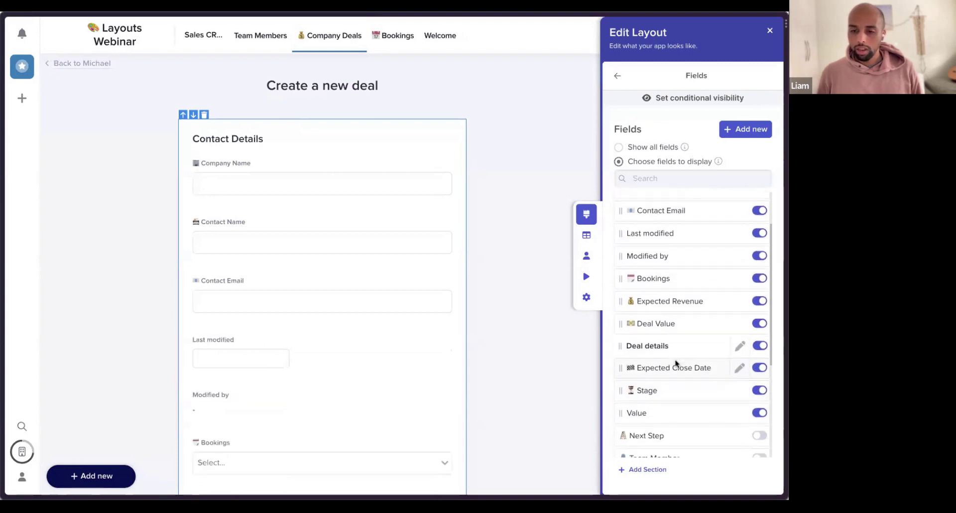
{"action": "left_click", "coordinate": [760, 302]}
{"action": "left_click", "coordinate": [759, 323]}
{"action": "left_click", "coordinate": [760, 323]}
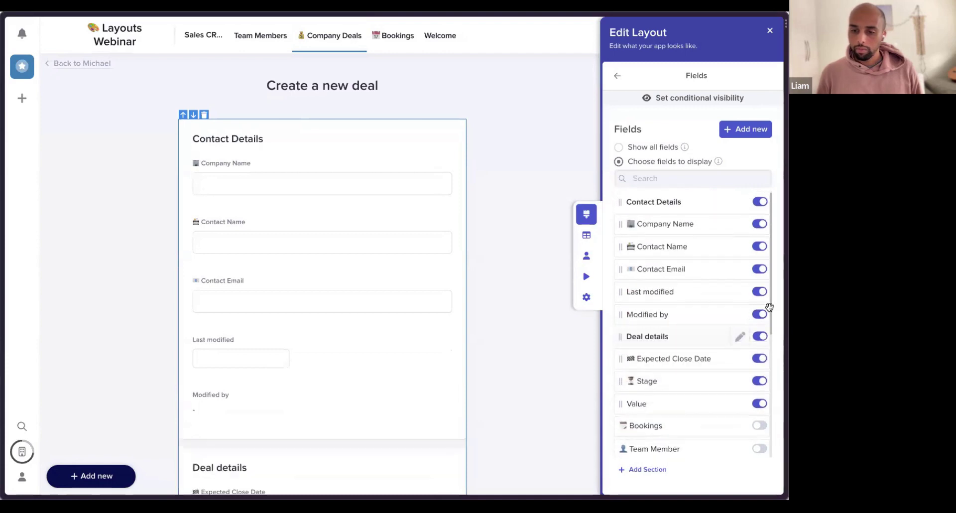
{"action": "left_click", "coordinate": [760, 314]}
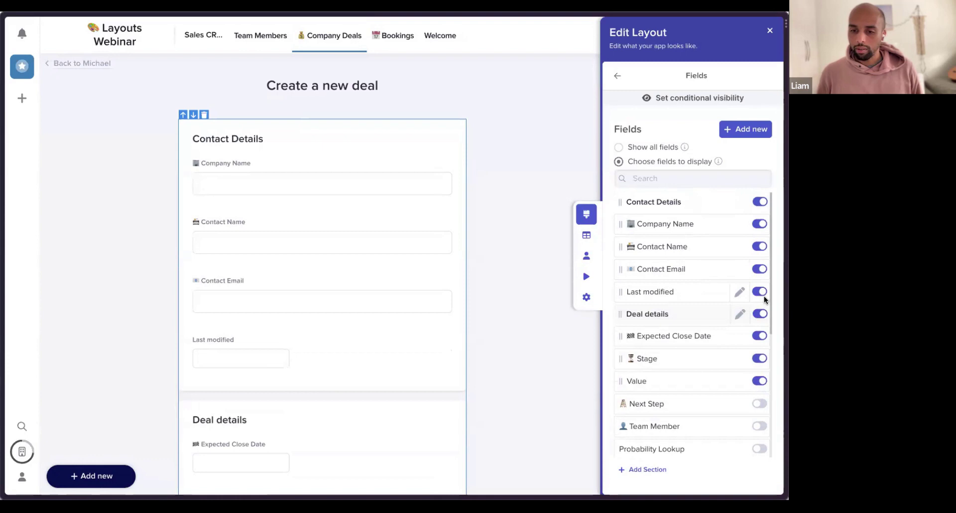
{"action": "left_click", "coordinate": [760, 293]}
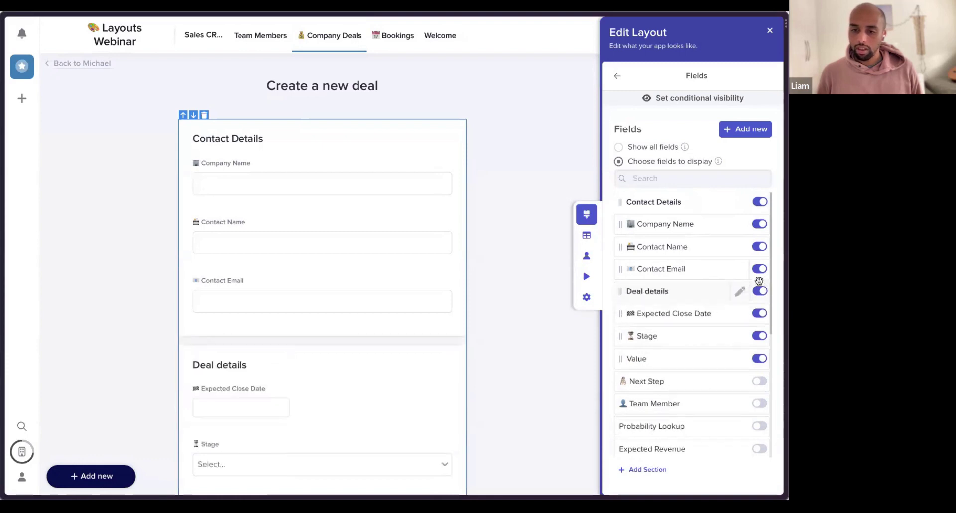
{"action": "scroll", "coordinate": [363, 202], "scroll_direction": "down", "scroll_amount": 4}
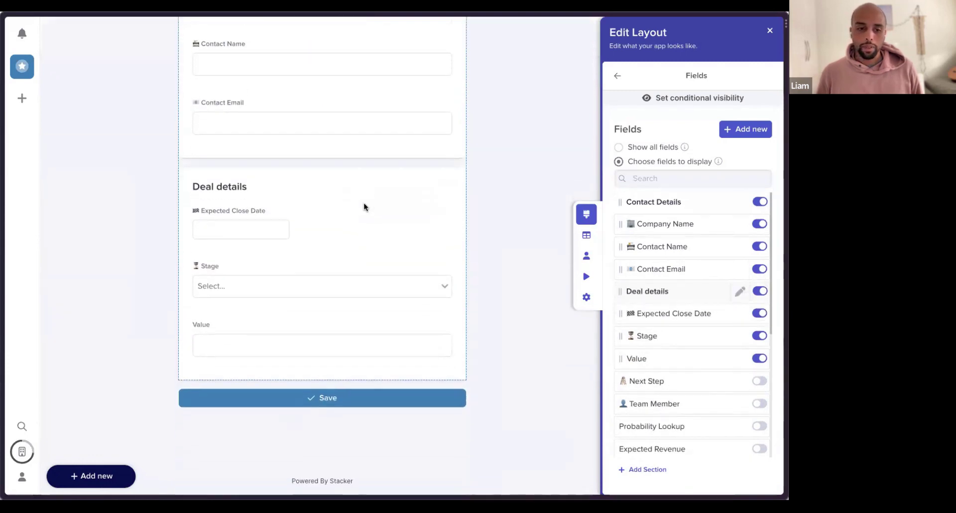
{"action": "scroll", "coordinate": [202, 265], "scroll_direction": "up", "scroll_amount": 3}
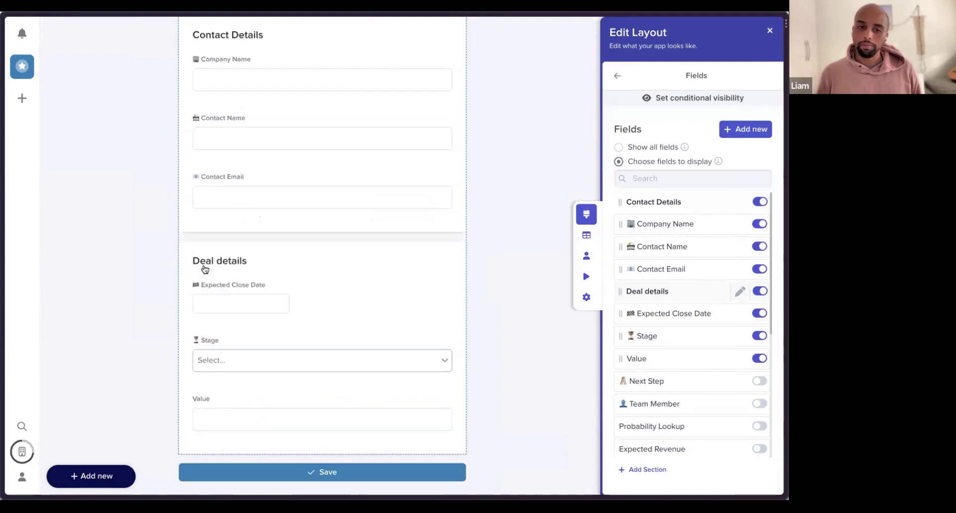
{"action": "scroll", "coordinate": [358, 351], "scroll_direction": "down", "scroll_amount": 2}
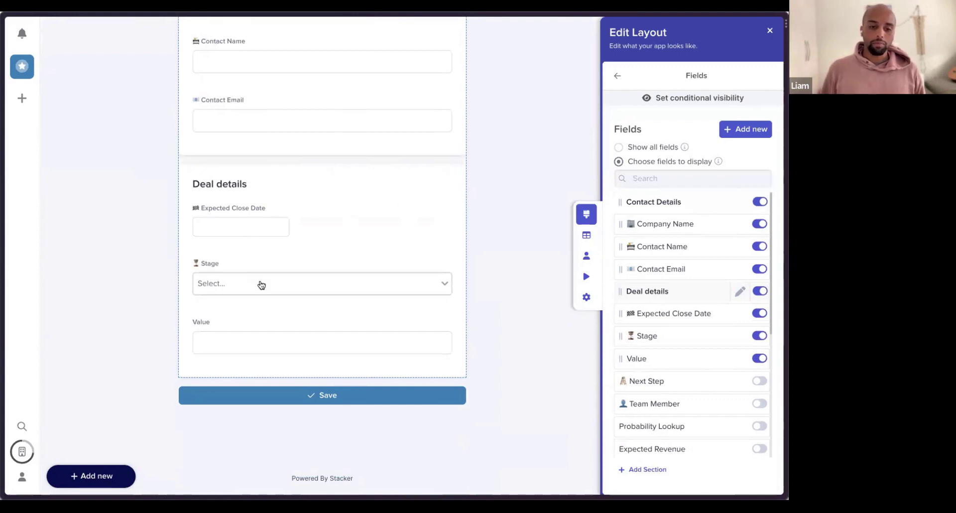
{"action": "mouse_move", "coordinate": [736, 341]}
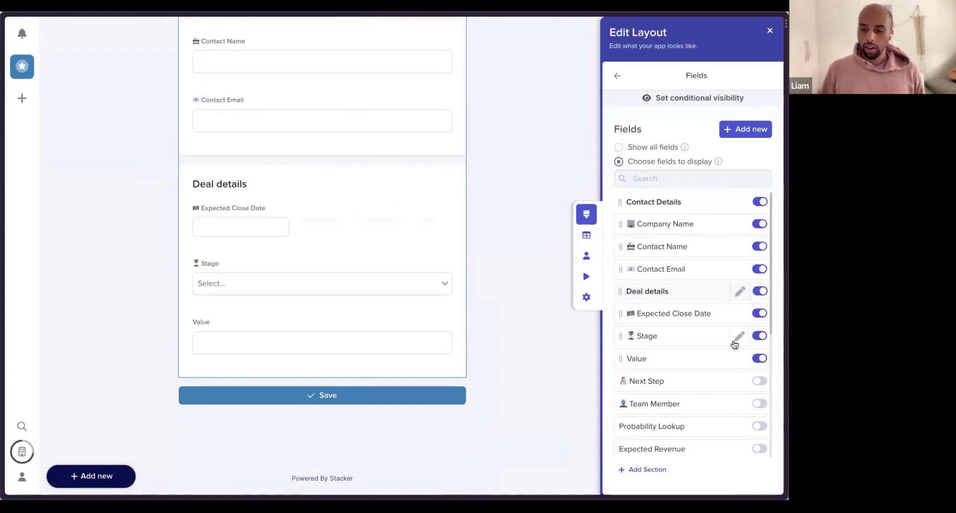
Set the deal form's Stage field to default to Qualified and make it read-only
{"action": "left_click", "coordinate": [739, 342]}
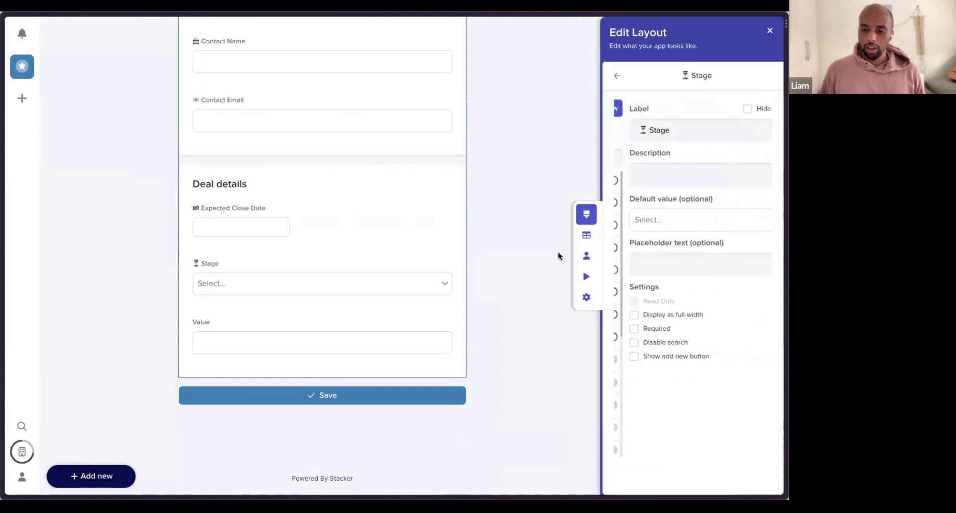
{"action": "left_click", "coordinate": [705, 219]}
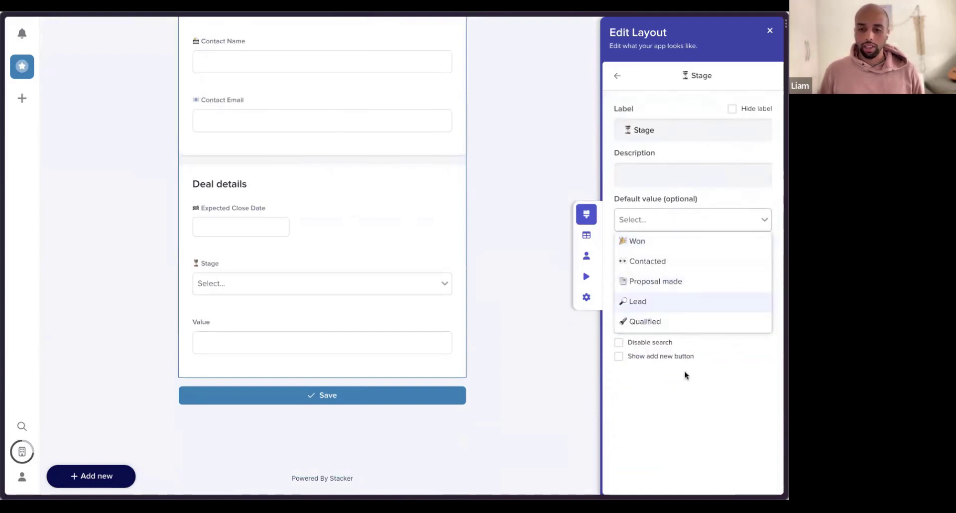
{"action": "left_click", "coordinate": [661, 321]}
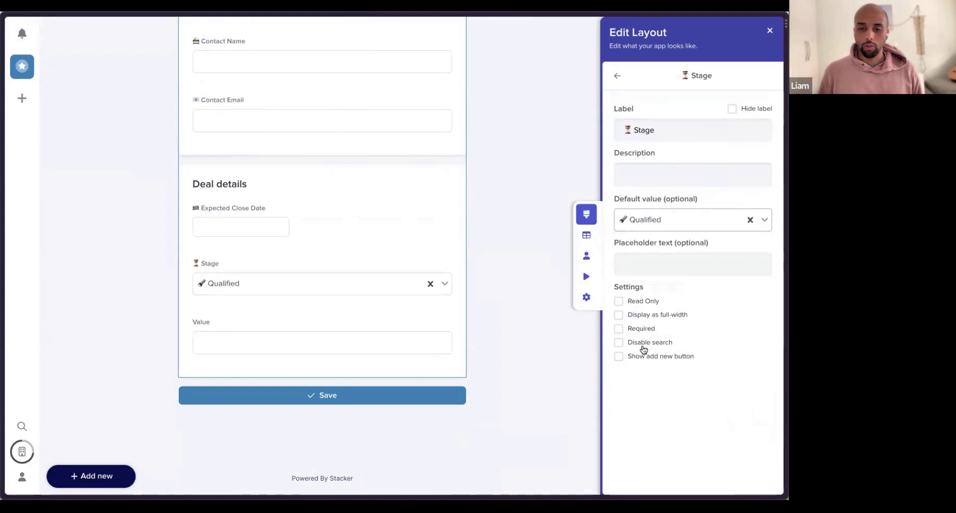
{"action": "left_click", "coordinate": [619, 302]}
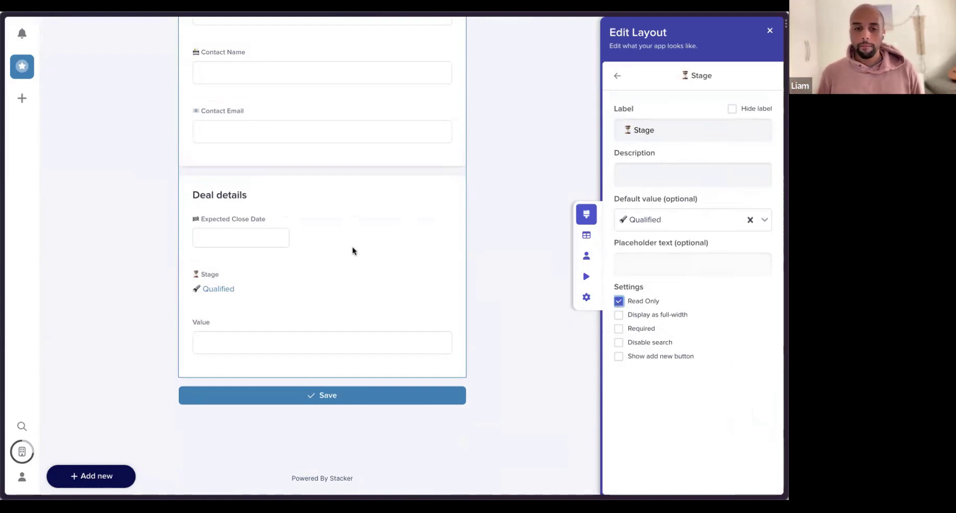
{"action": "scroll", "coordinate": [241, 291], "scroll_direction": "up", "scroll_amount": 3}
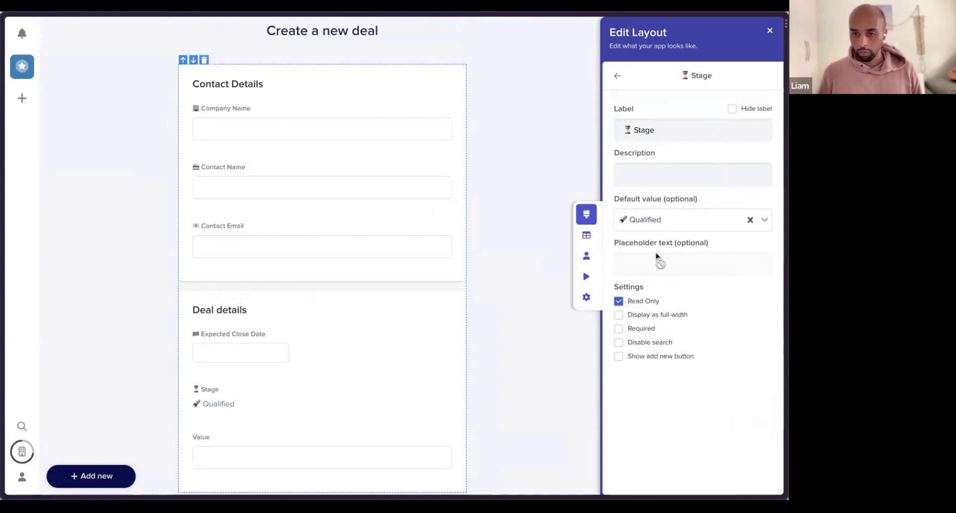
{"action": "left_click", "coordinate": [615, 79]}
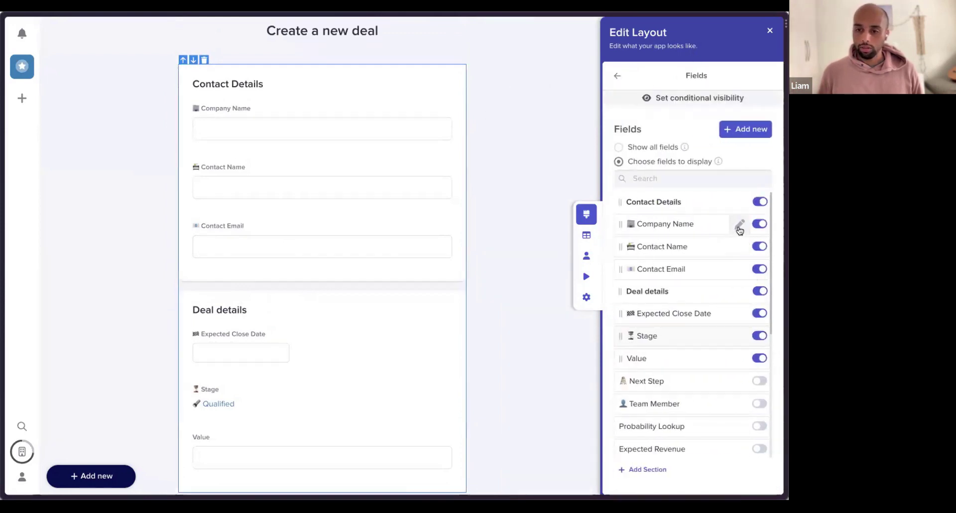
Make the Company Name and Value fields required in the deal form
{"action": "left_click", "coordinate": [739, 227]}
{"action": "left_click", "coordinate": [619, 329]}
{"action": "left_click", "coordinate": [618, 77]}
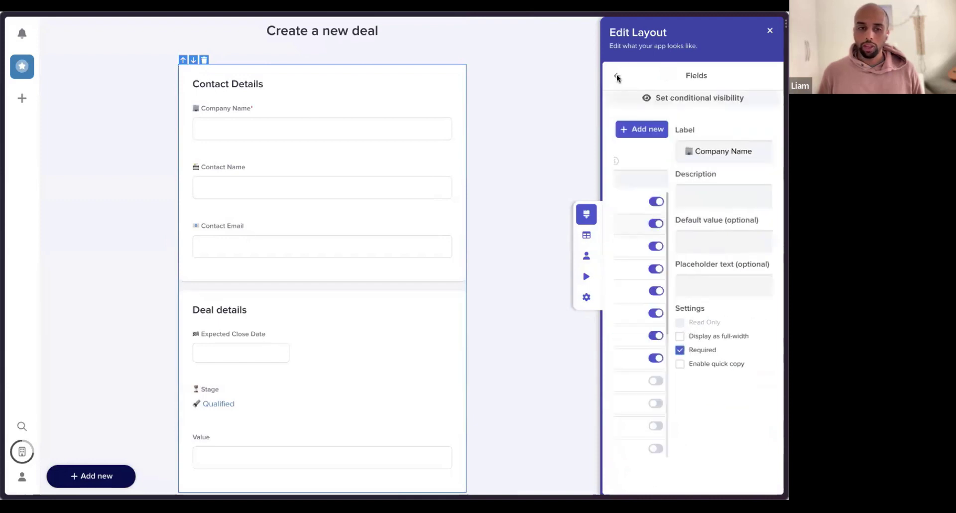
{"action": "scroll", "coordinate": [318, 244], "scroll_direction": "down", "scroll_amount": 2}
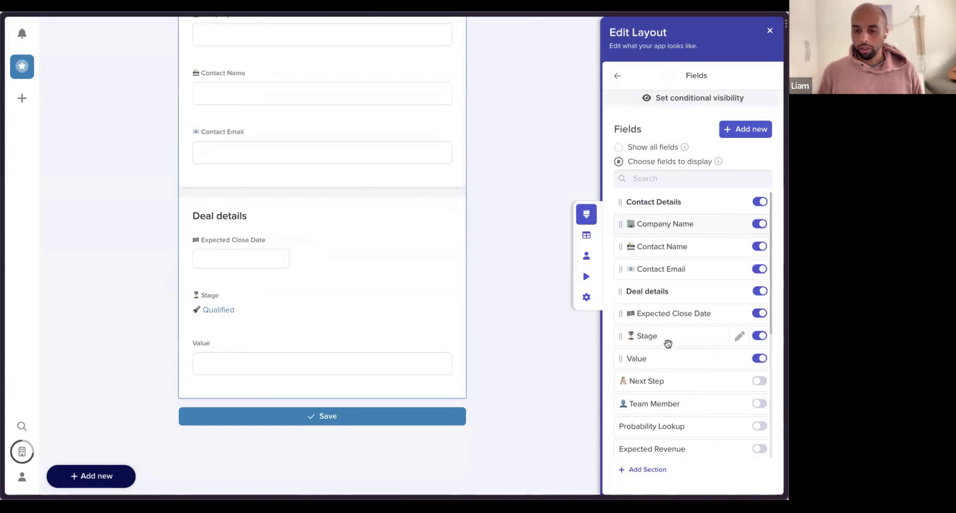
{"action": "left_click", "coordinate": [739, 358]}
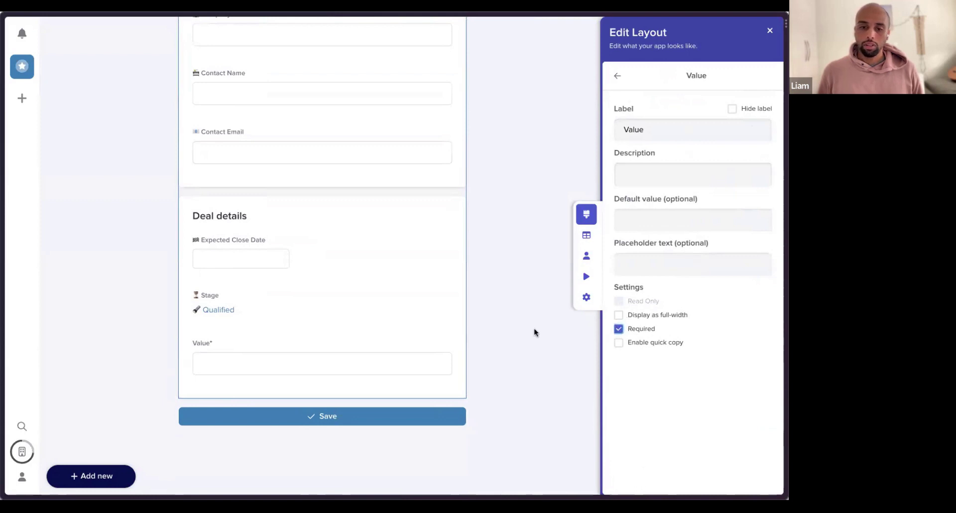
Save the deal form's layout changes and review both sections of the form outside edit mode
{"action": "scroll", "coordinate": [521, 95], "scroll_direction": "up", "scroll_amount": 3}
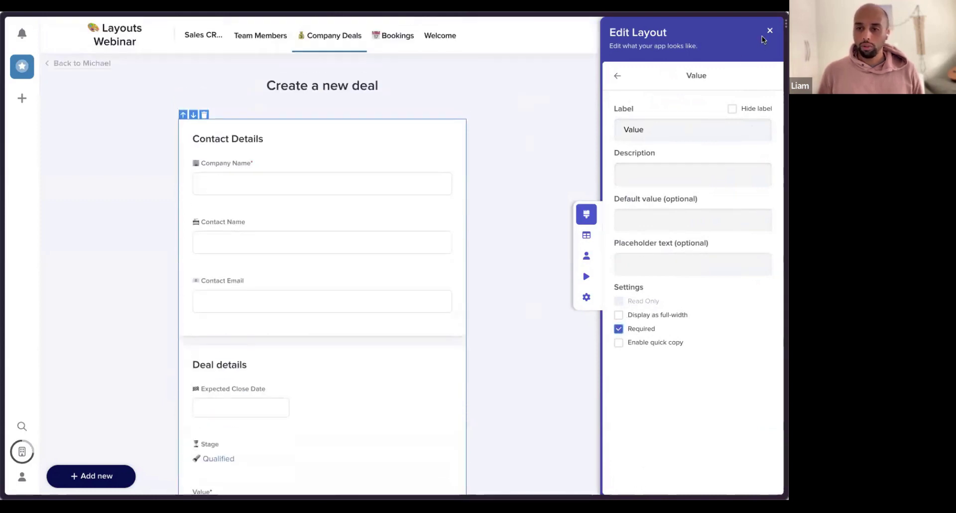
{"action": "left_click", "coordinate": [769, 30]}
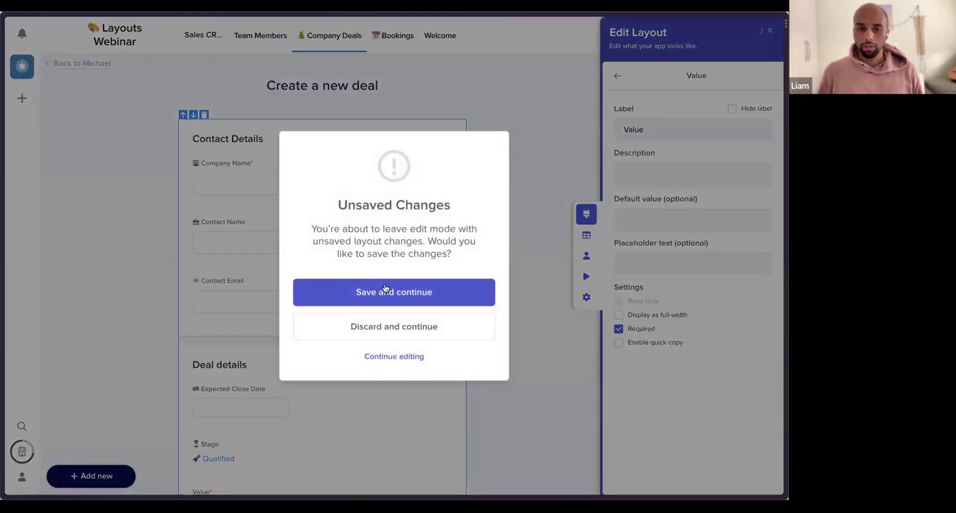
{"action": "left_click", "coordinate": [384, 290]}
{"action": "scroll", "coordinate": [568, 310], "scroll_direction": "down", "scroll_amount": 3}
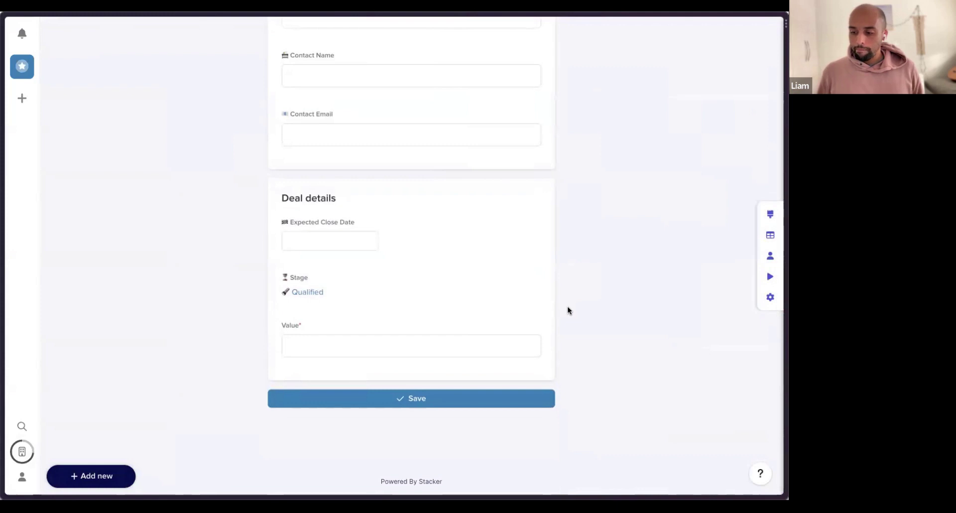
{"action": "scroll", "coordinate": [399, 219], "scroll_direction": "up", "scroll_amount": 3}
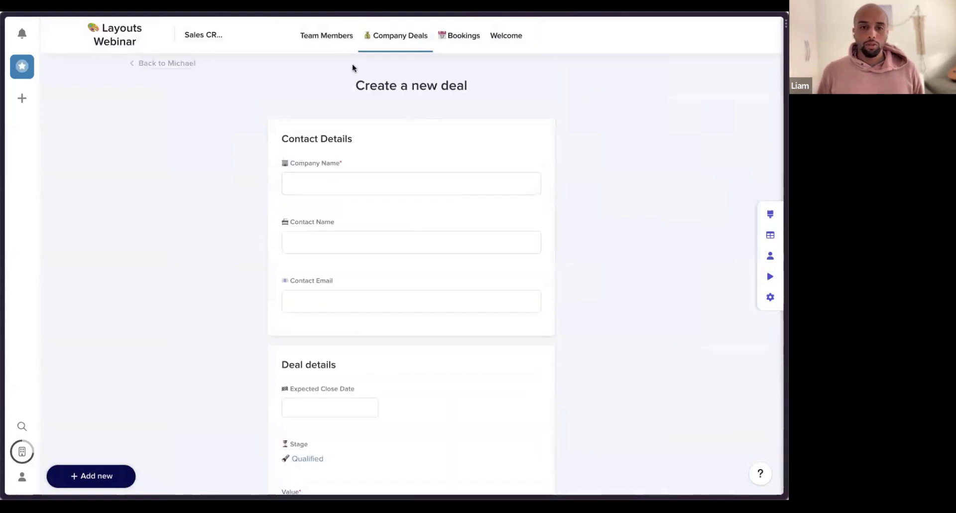
Open the Company Deals list for layout editing and set its cover image source to Logo
{"action": "left_click", "coordinate": [399, 36]}
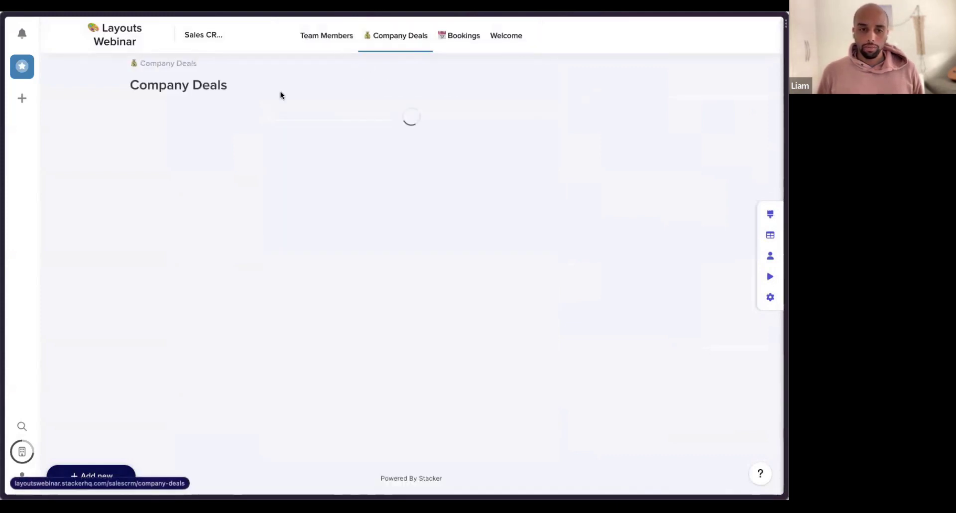
{"action": "left_click", "coordinate": [767, 215]}
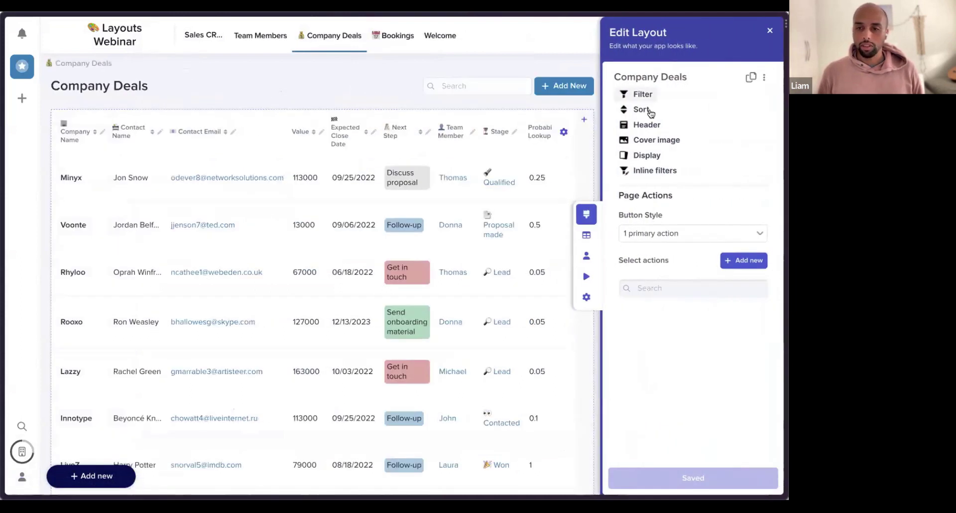
{"action": "left_click", "coordinate": [652, 158]}
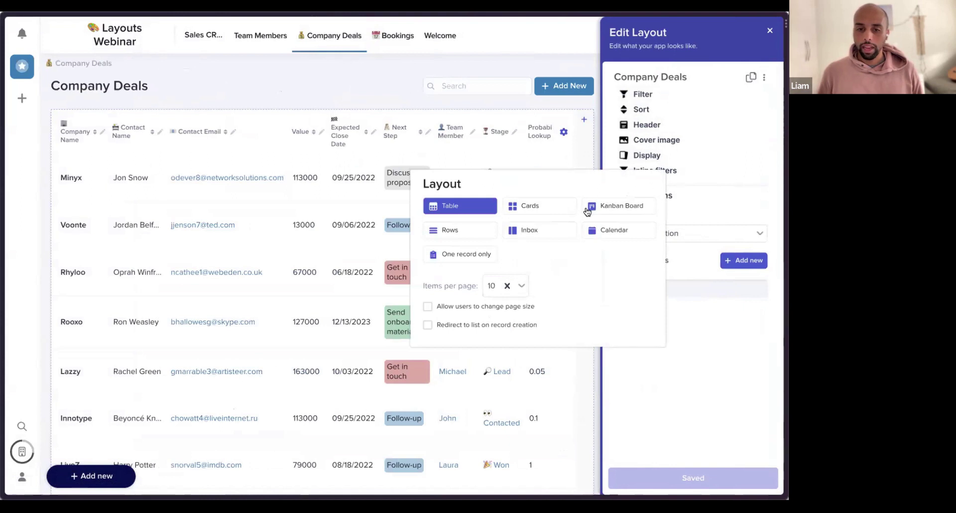
{"action": "left_click", "coordinate": [716, 164]}
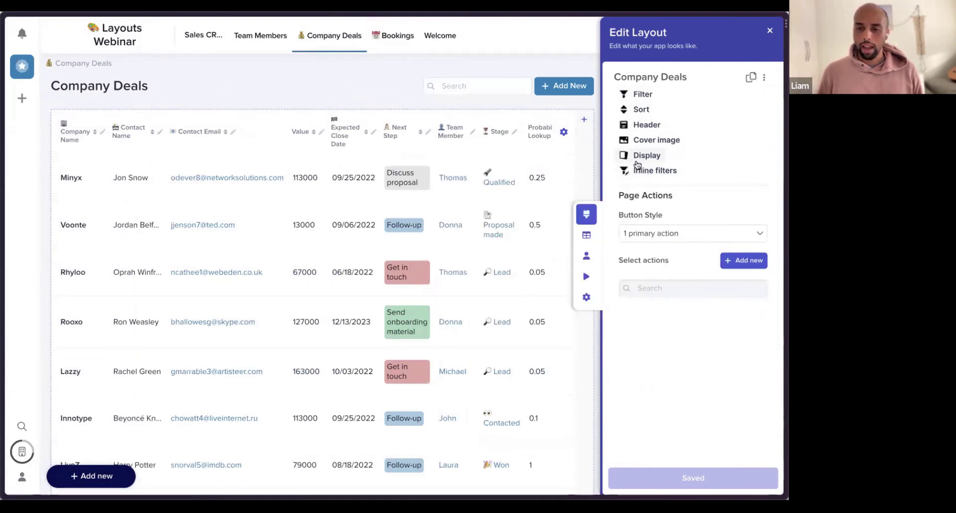
{"action": "left_click", "coordinate": [643, 139]}
{"action": "left_click", "coordinate": [603, 198]}
{"action": "left_click", "coordinate": [633, 217]}
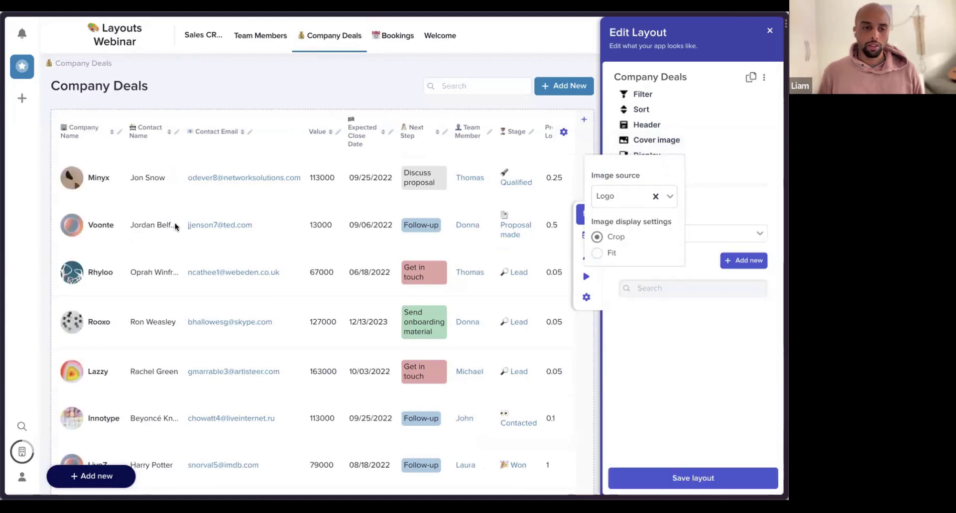
{"action": "left_click", "coordinate": [747, 141]}
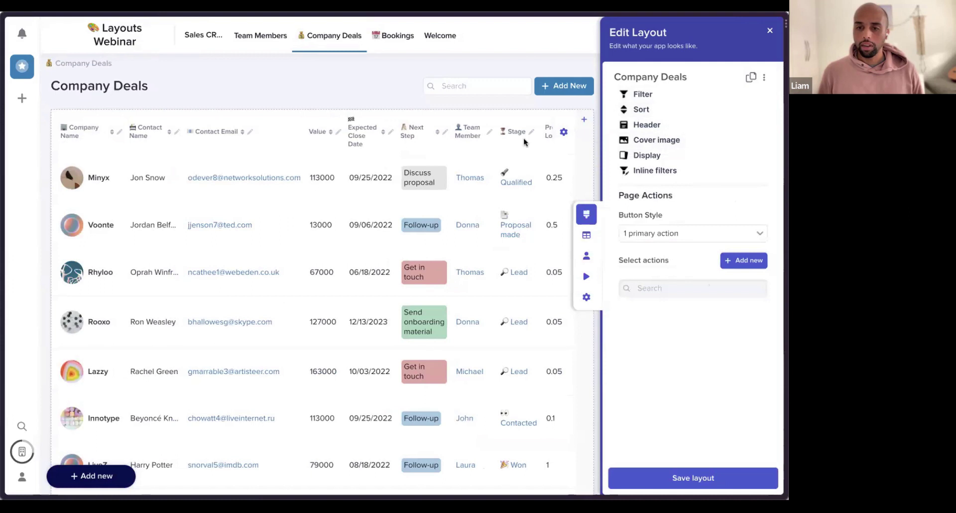
Choose the fields to display in the deals table, hiding Mailto, Lost, Logo, Last meeting date, Deal Value and 💰 Expected Revenue
{"action": "left_click", "coordinate": [564, 132]}
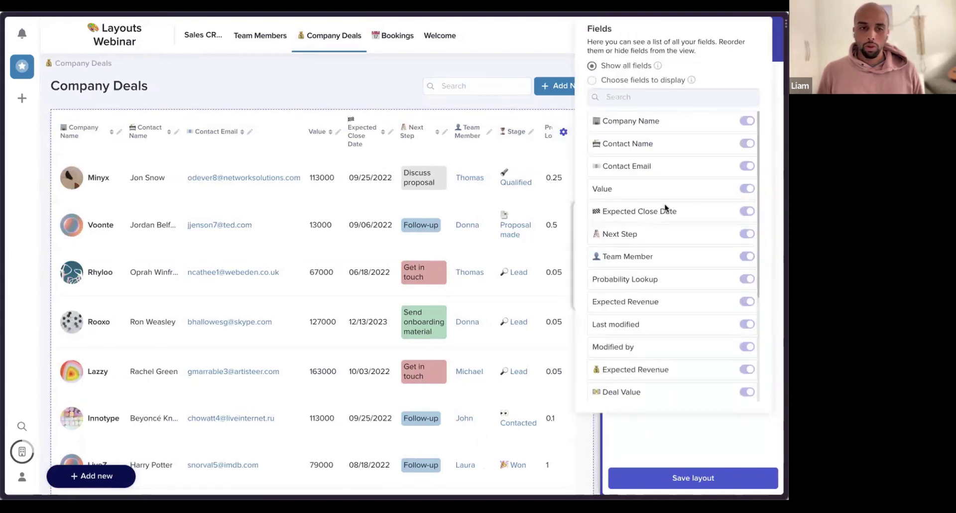
{"action": "left_click", "coordinate": [592, 80]}
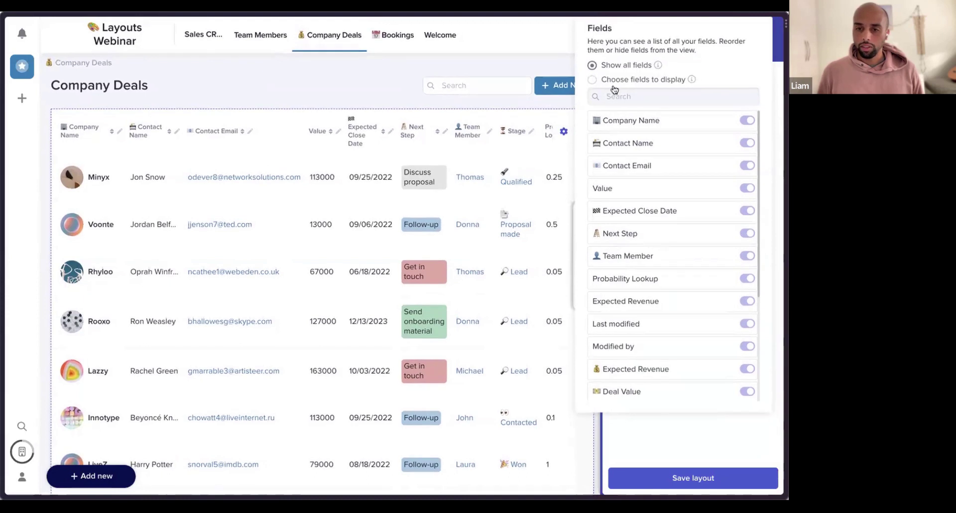
{"action": "scroll", "coordinate": [651, 214], "scroll_direction": "down", "scroll_amount": 5}
{"action": "left_click", "coordinate": [746, 389]}
{"action": "left_click", "coordinate": [747, 365]}
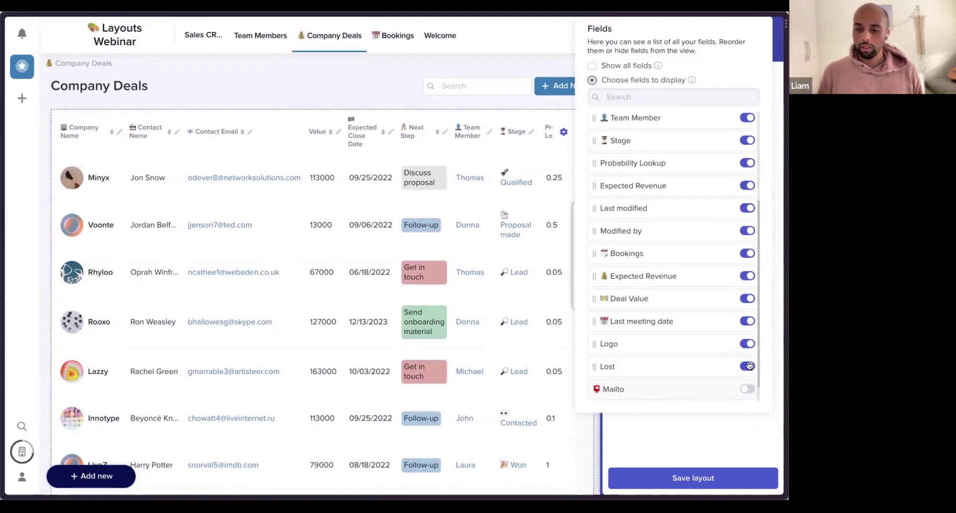
{"action": "left_click", "coordinate": [748, 366]}
{"action": "left_click", "coordinate": [749, 368]}
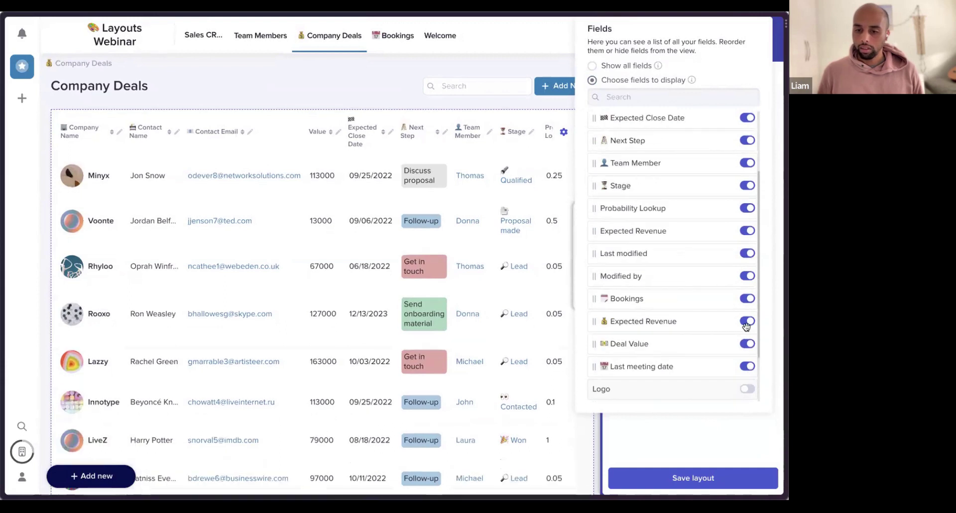
{"action": "left_click", "coordinate": [748, 366]}
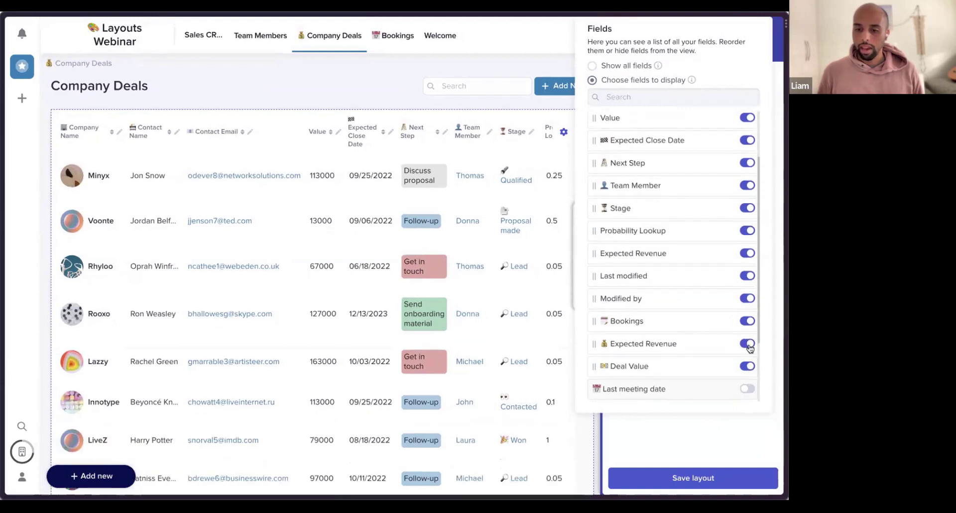
{"action": "left_click", "coordinate": [748, 367]}
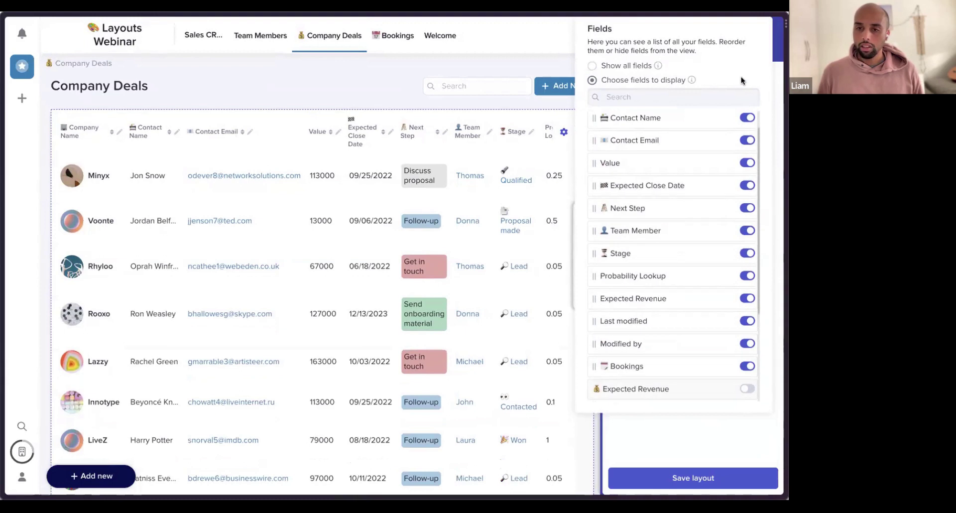
{"action": "left_click", "coordinate": [774, 107]}
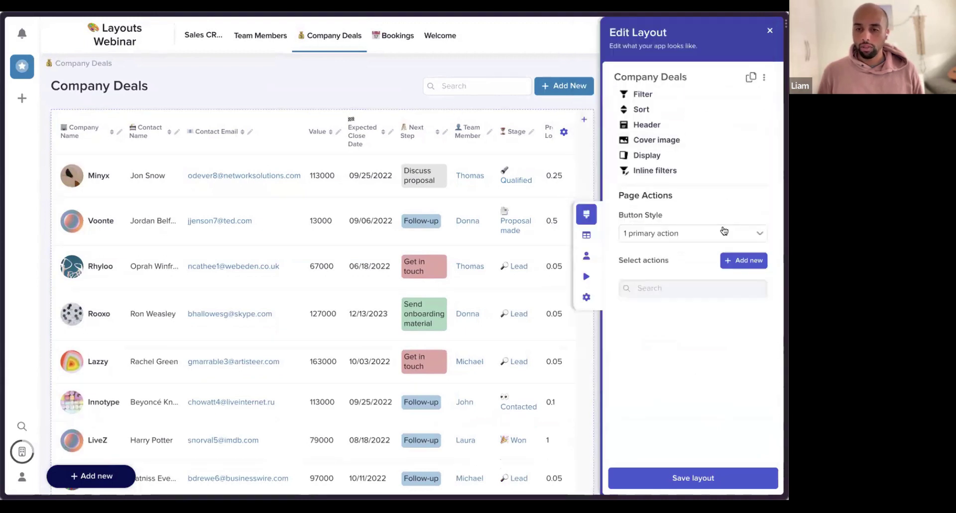
Activate inline filters on the Company Deals list and test the Next Step filter with Follow-up, clearing it again
{"action": "left_click", "coordinate": [656, 171]}
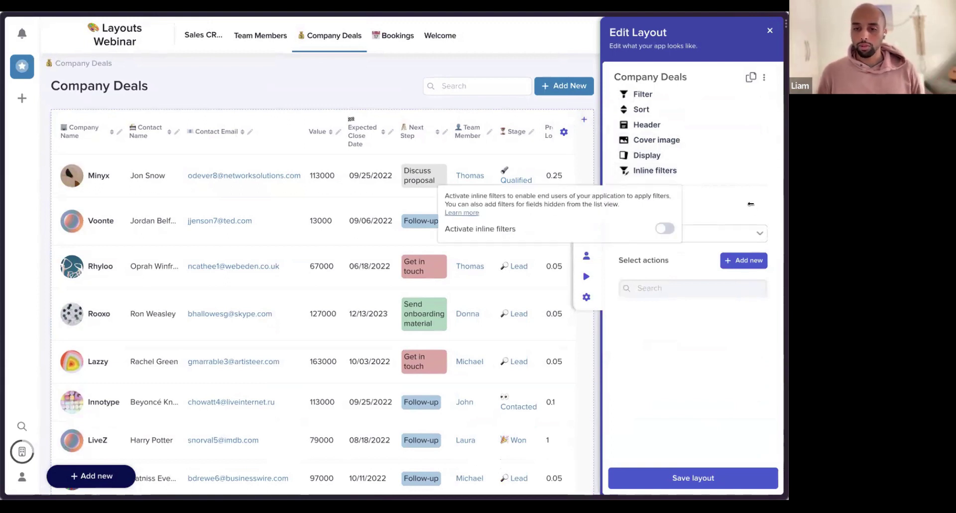
{"action": "left_click", "coordinate": [667, 230]}
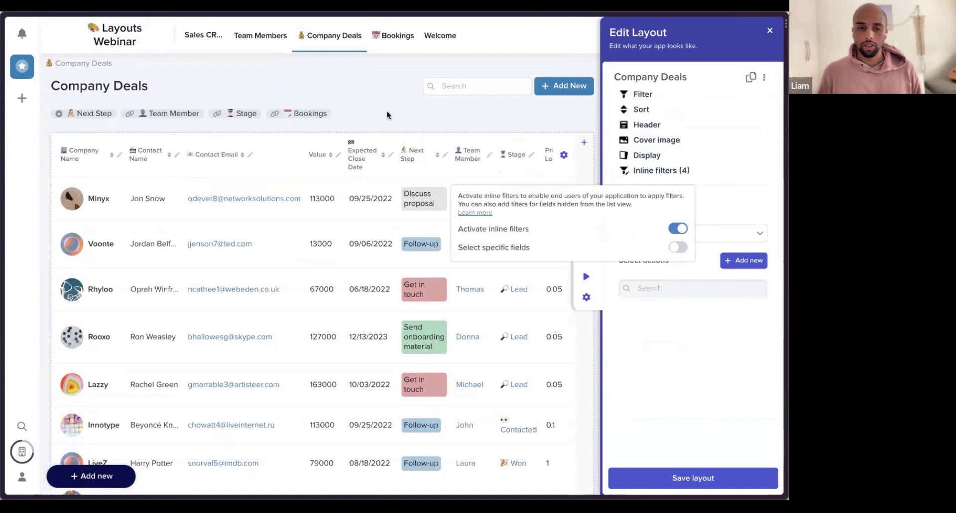
{"action": "left_click", "coordinate": [102, 115]}
{"action": "left_click", "coordinate": [97, 114]}
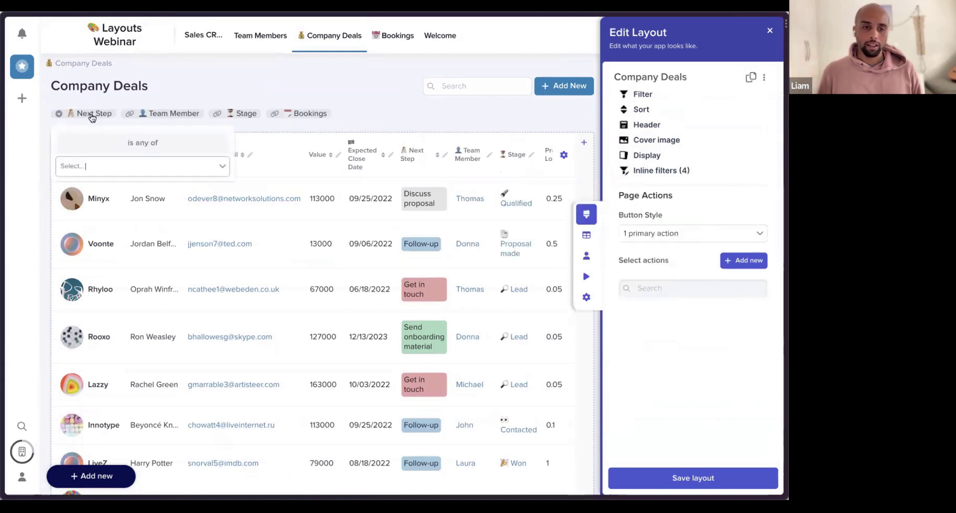
{"action": "left_click", "coordinate": [151, 165]}
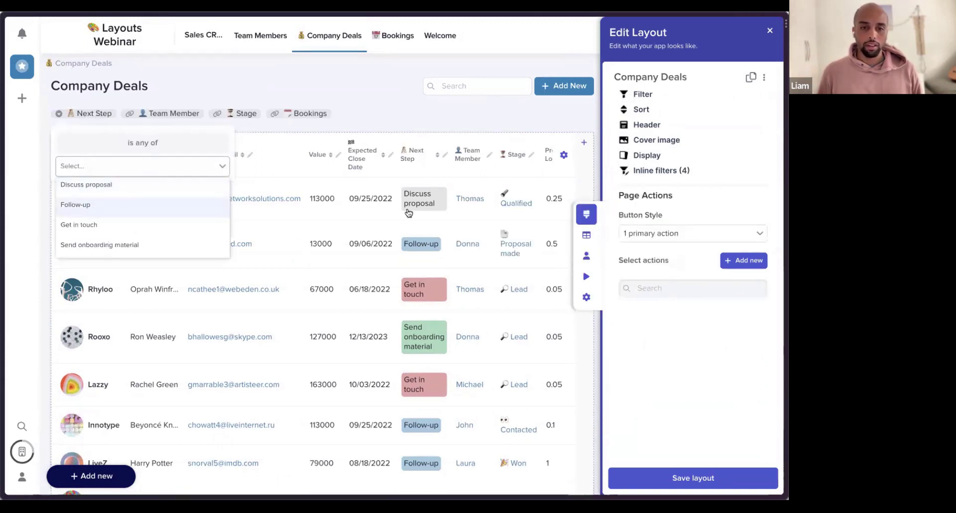
{"action": "left_click", "coordinate": [91, 204]}
{"action": "left_click", "coordinate": [298, 81]}
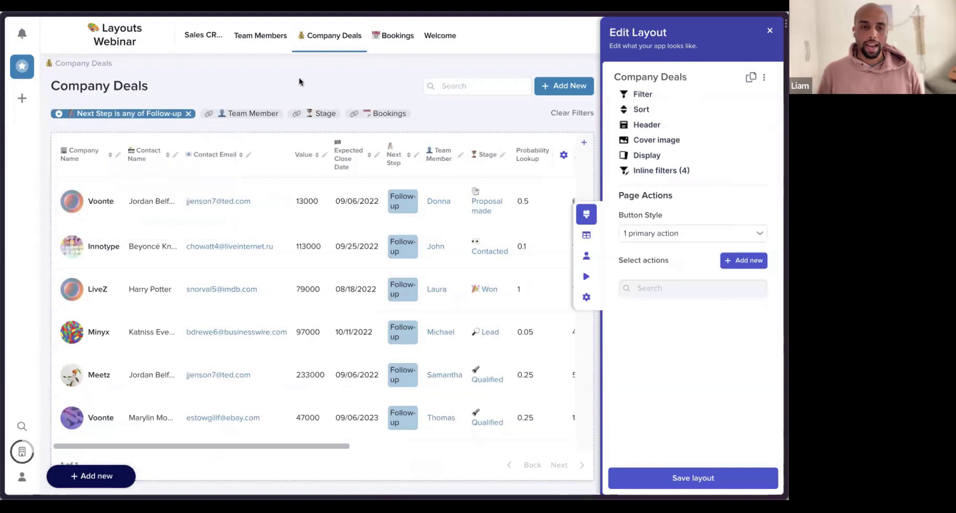
{"action": "left_click", "coordinate": [188, 114]}
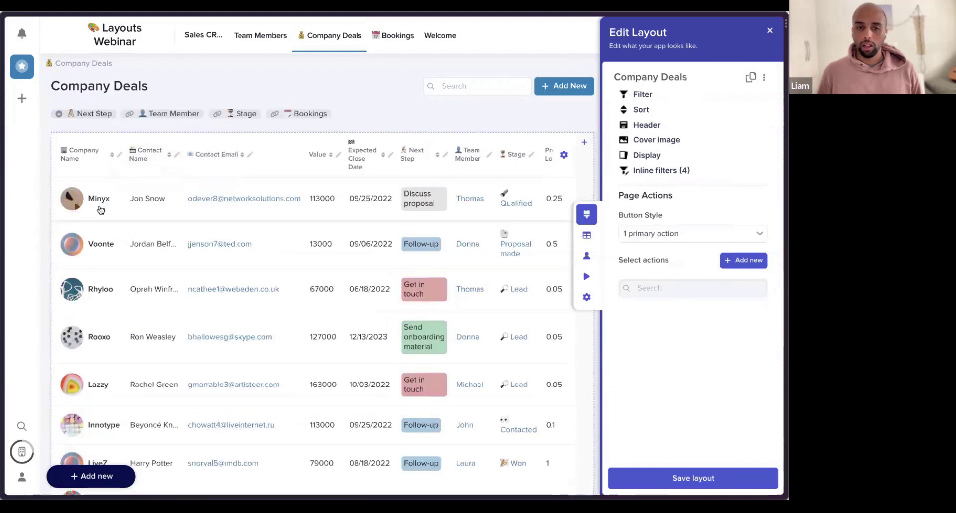
Try limiting the inline filters of the Company Deals list to specific fields
{"action": "left_click", "coordinate": [662, 170]}
{"action": "left_click", "coordinate": [682, 249]}
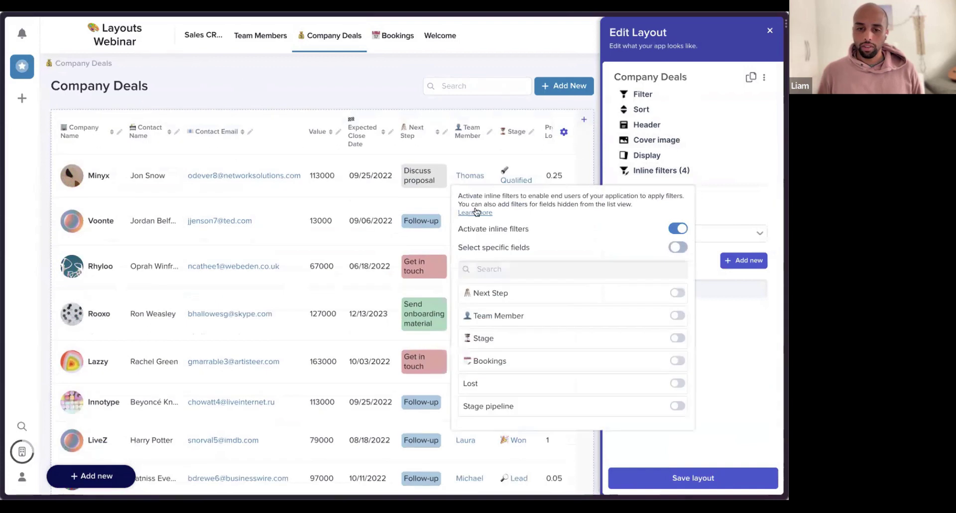
{"action": "left_click", "coordinate": [676, 252]}
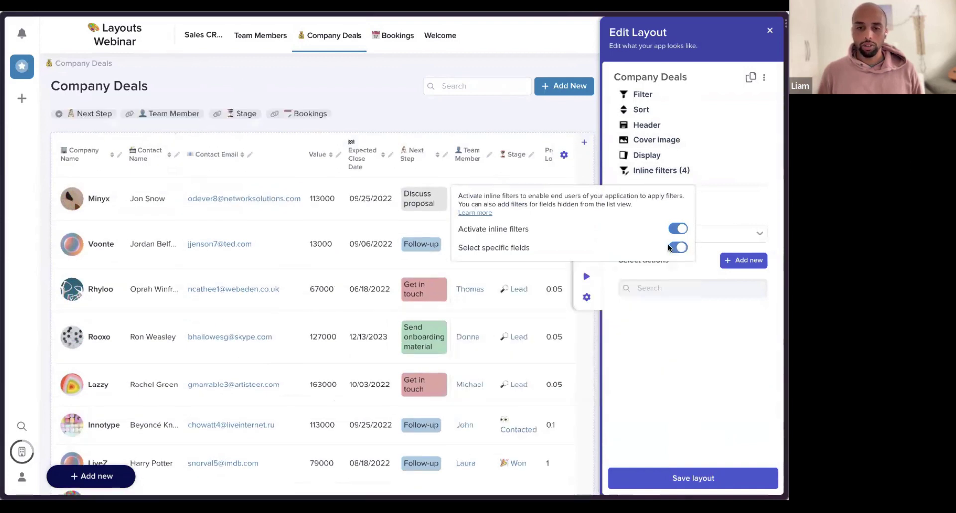
{"action": "left_click", "coordinate": [745, 353]}
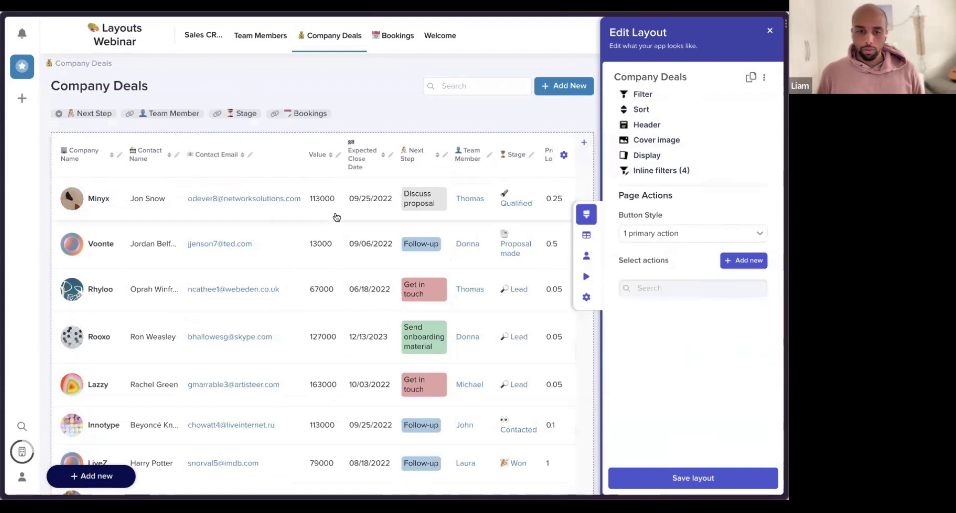
Save the Company Deals list layout and apply the Listing template to the detail page of the Minyx deal
{"action": "left_click", "coordinate": [688, 480]}
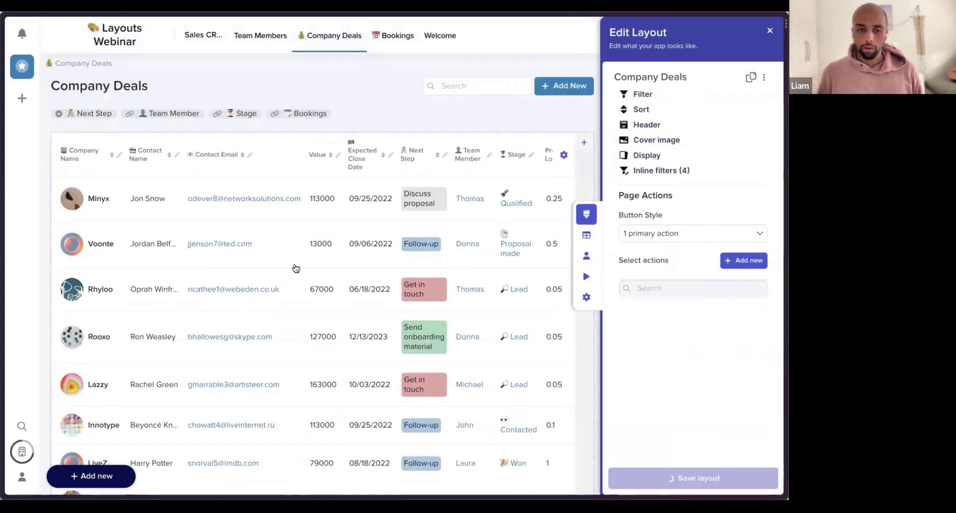
{"action": "left_click", "coordinate": [151, 213]}
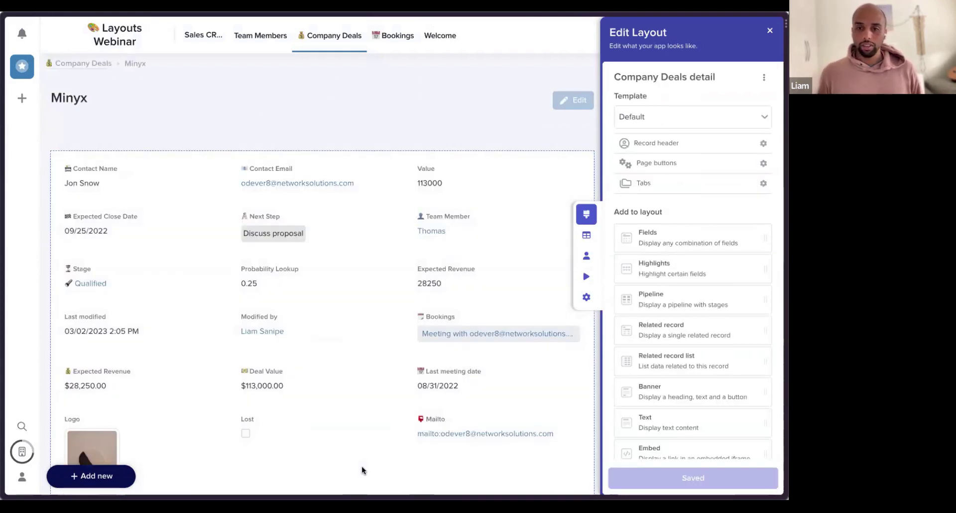
{"action": "left_click", "coordinate": [652, 122]}
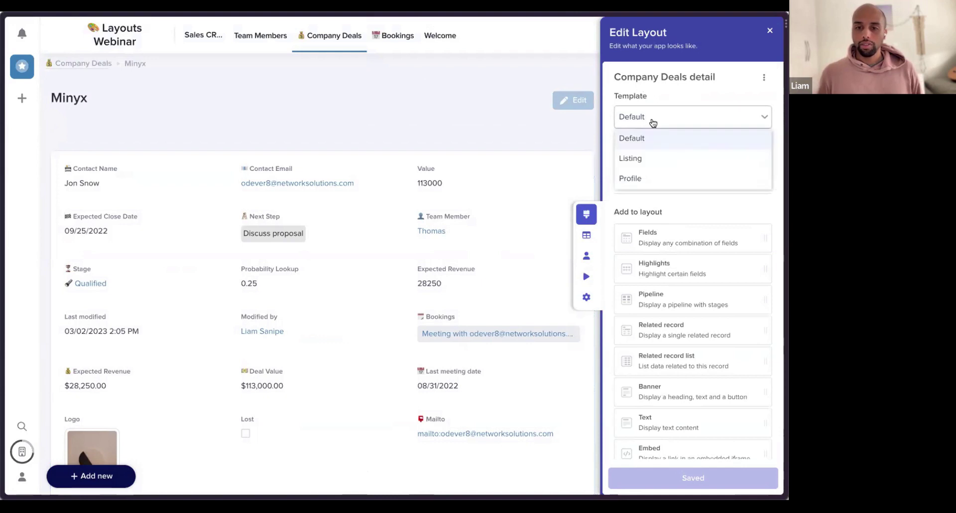
{"action": "left_click", "coordinate": [633, 161]}
{"action": "scroll", "coordinate": [201, 231], "scroll_direction": "down", "scroll_amount": 3}
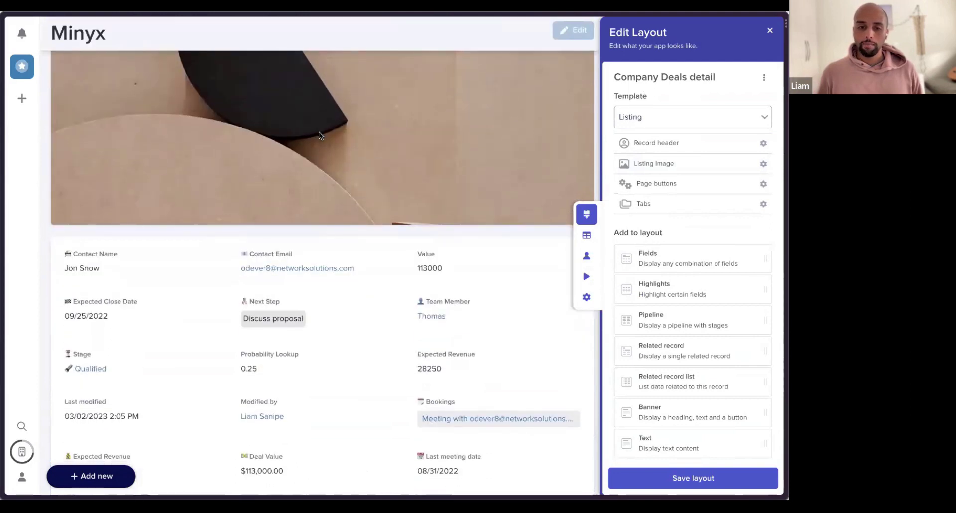
Add a Pipeline block between the listing image and the deal fields, based on the Stage pipeline field
{"action": "left_click", "coordinate": [674, 323]}
{"action": "left_click_drag", "start_coordinate": [673, 323], "coordinate": [238, 244]}
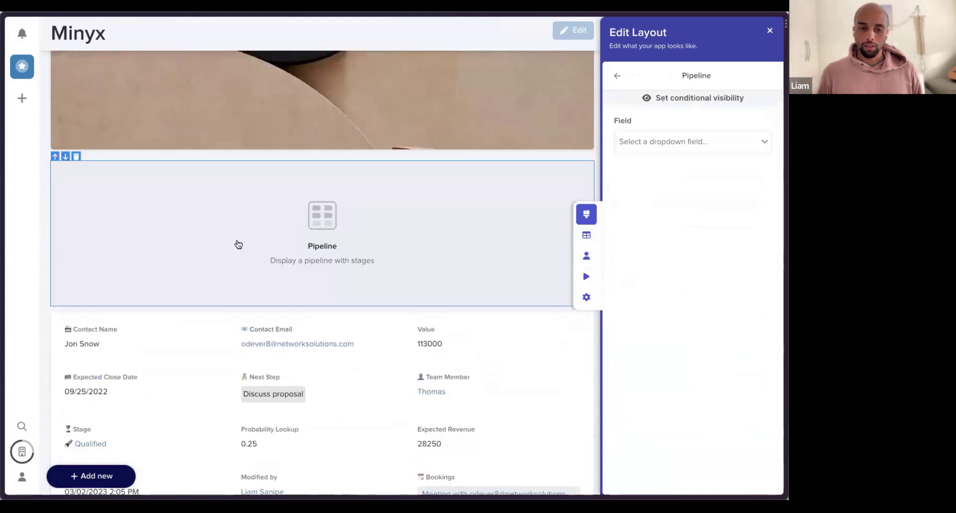
{"action": "left_click", "coordinate": [702, 137]}
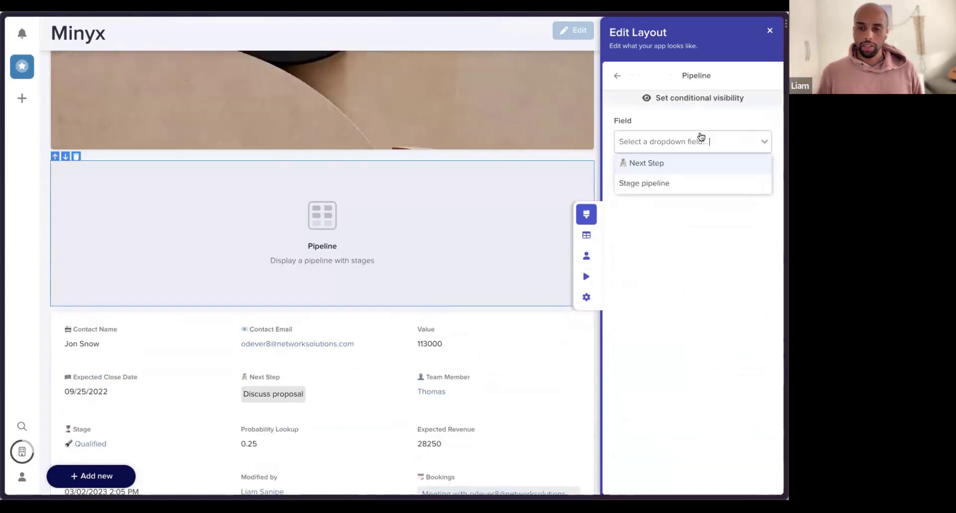
{"action": "left_click", "coordinate": [655, 192]}
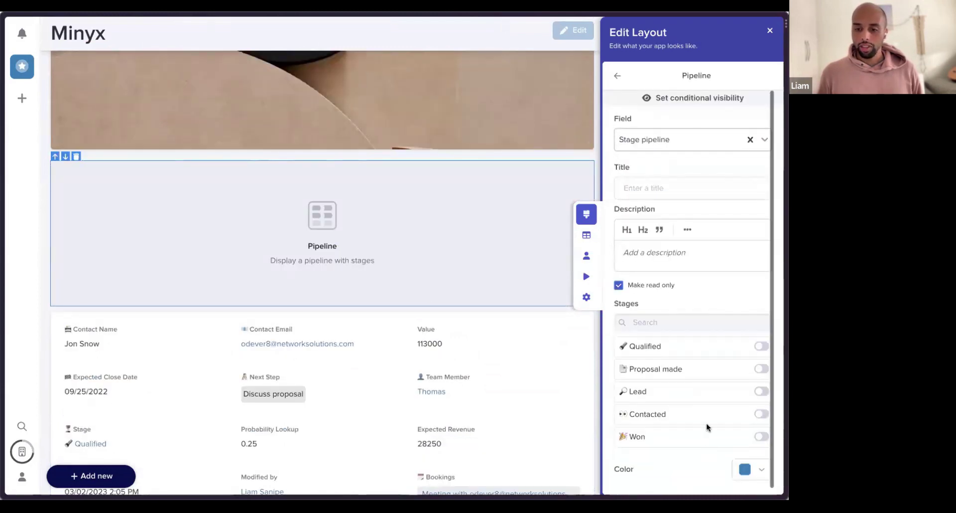
Include the stages Qualified, Proposal made, Lead, Contacted and Won in the pipeline
{"action": "left_click", "coordinate": [761, 346]}
{"action": "left_click", "coordinate": [761, 368]}
{"action": "left_click", "coordinate": [760, 391]}
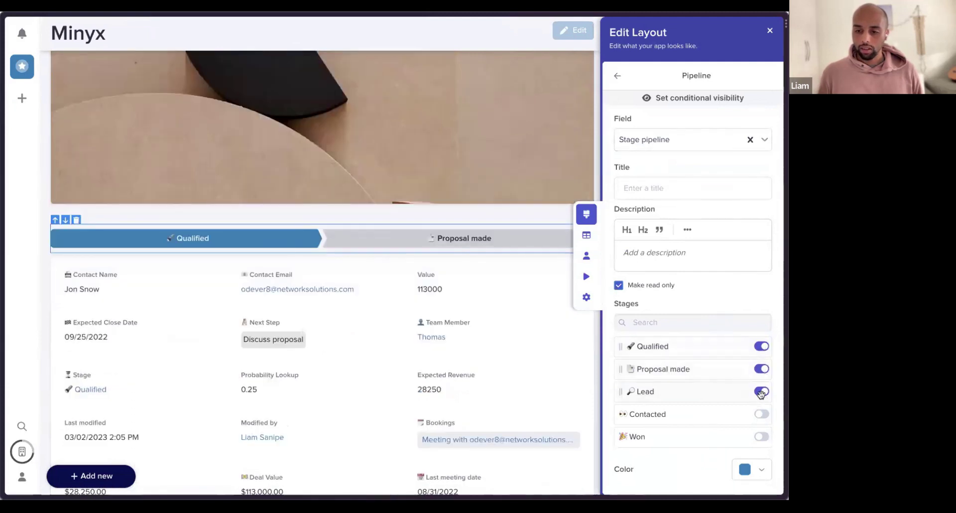
{"action": "left_click", "coordinate": [761, 413]}
{"action": "left_click", "coordinate": [762, 437]}
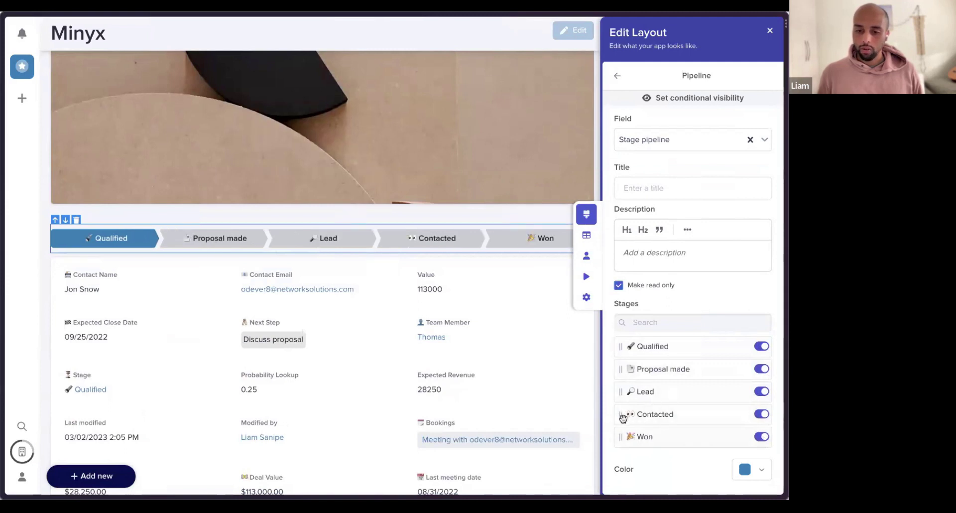
Reorder the pipeline stages to Lead, Qualified, Contacted, Proposal made, Won and save the layout
{"action": "left_click_drag", "start_coordinate": [622, 418], "coordinate": [620, 367]}
{"action": "left_click_drag", "start_coordinate": [618, 415], "coordinate": [633, 348]}
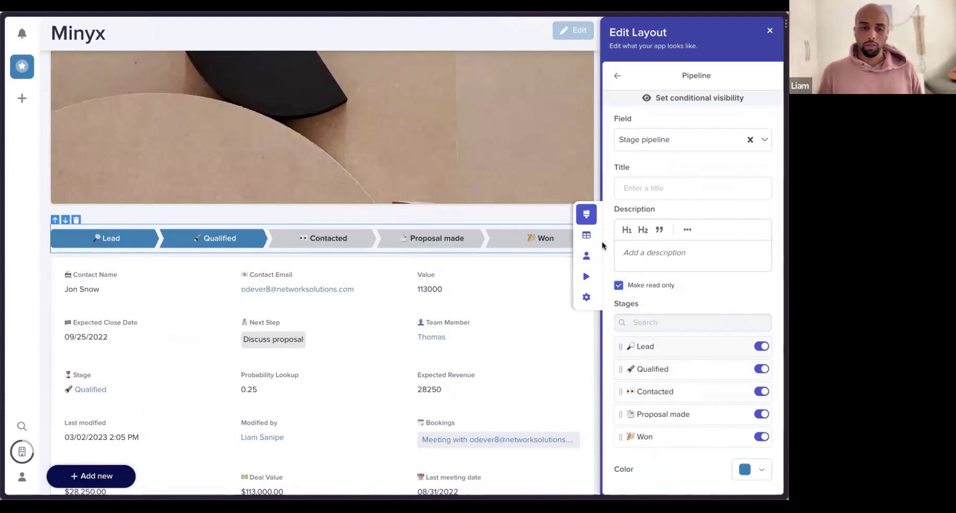
{"action": "left_click", "coordinate": [616, 76]}
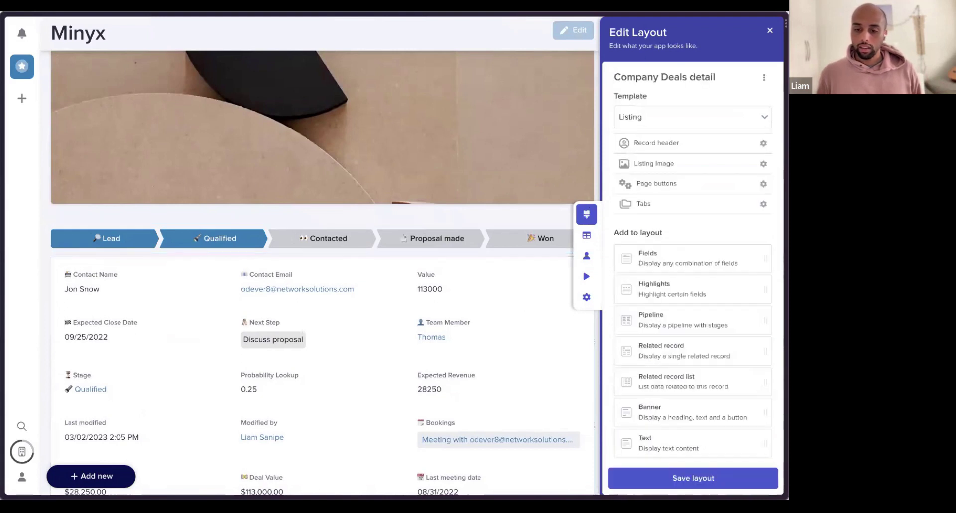
{"action": "left_click", "coordinate": [699, 475]}
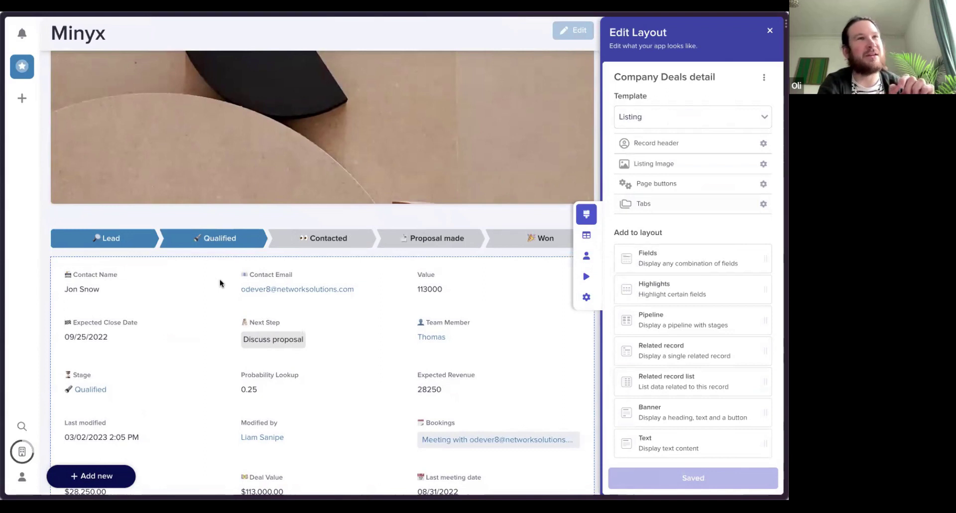
Turn off read-only for the pipeline block and leave layout editing with the changes saved
{"action": "left_click", "coordinate": [333, 228]}
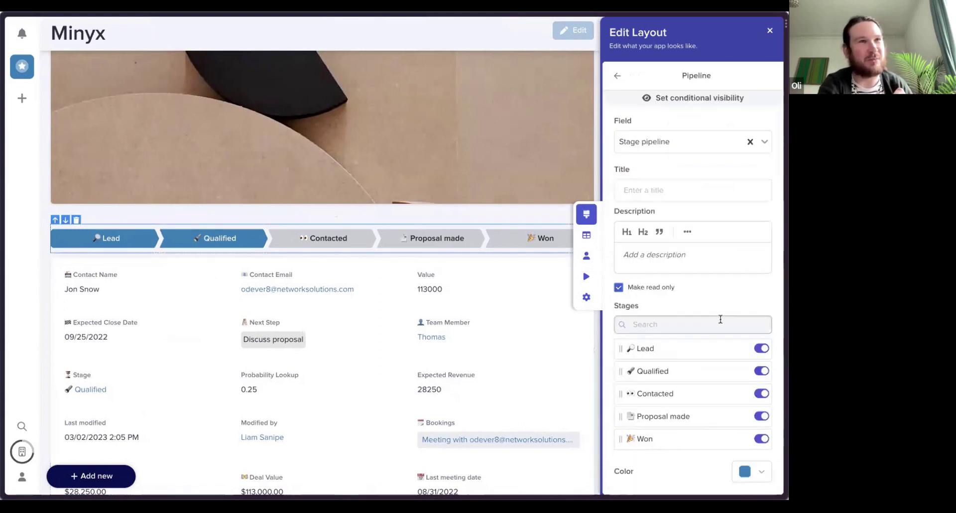
{"action": "left_click", "coordinate": [618, 289]}
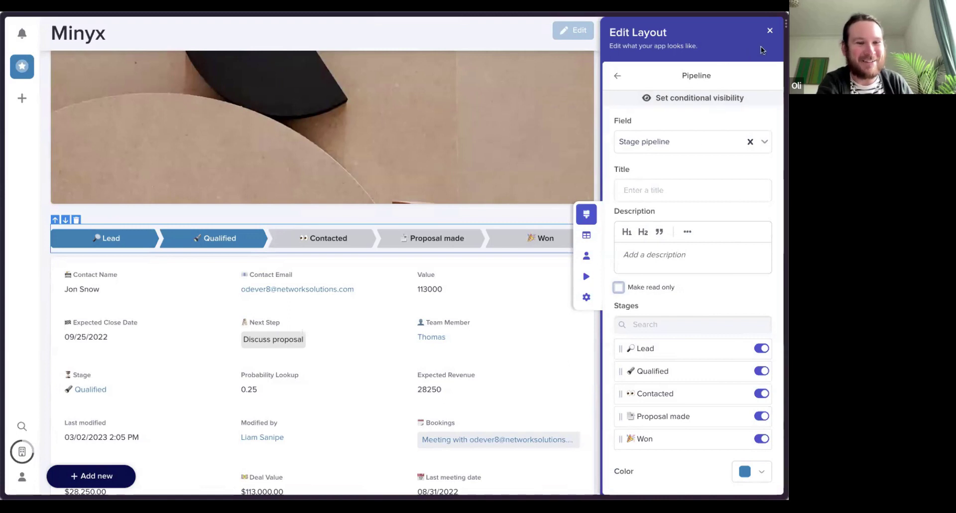
{"action": "left_click", "coordinate": [769, 31]}
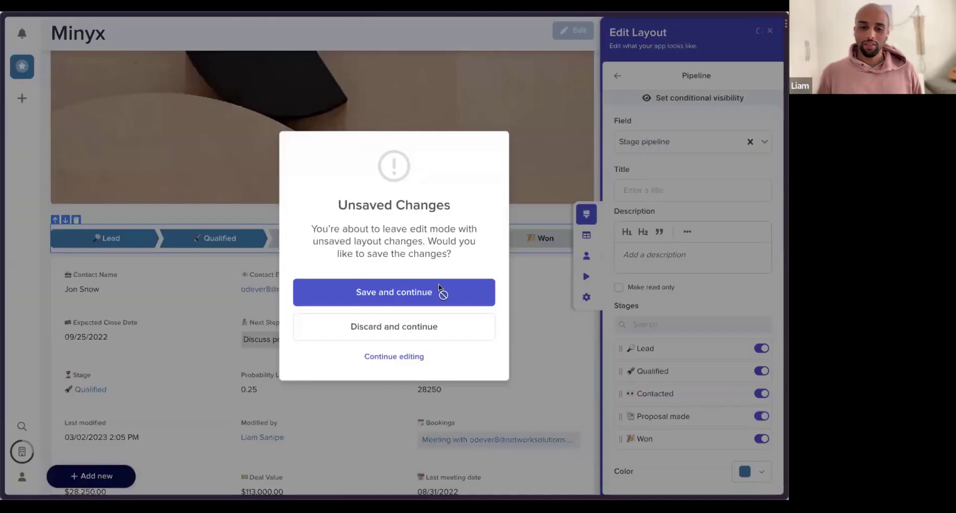
{"action": "left_click", "coordinate": [440, 292]}
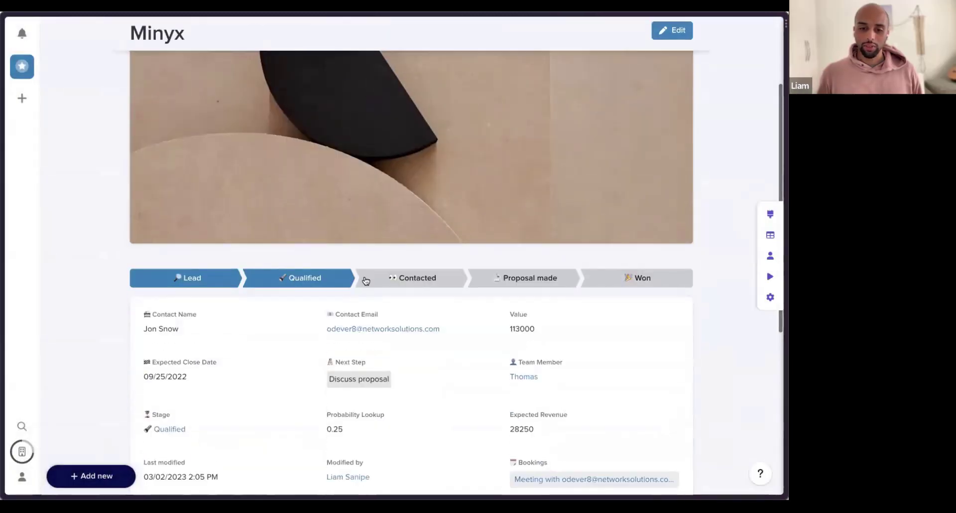
Test the pipeline by moving the Minyx deal to Contacted and back to Qualified, confirming each update
{"action": "left_click", "coordinate": [405, 280]}
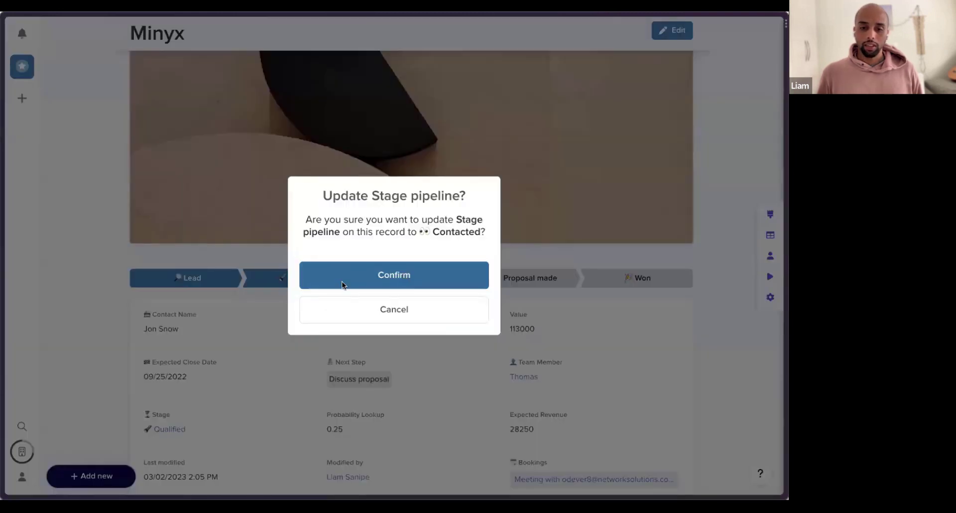
{"action": "left_click", "coordinate": [379, 280]}
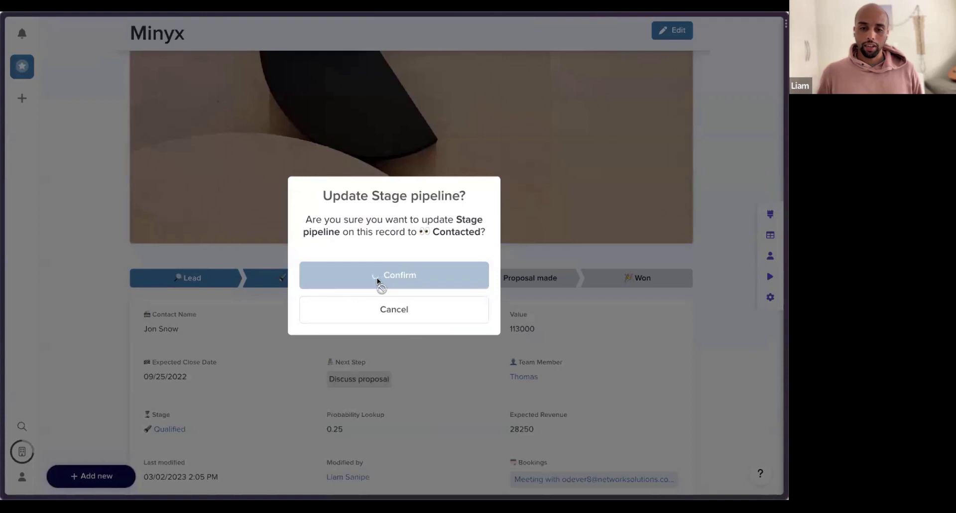
{"action": "left_click", "coordinate": [319, 282]}
{"action": "left_click", "coordinate": [393, 273]}
Reopen the deal detail page for layout editing and remove the block of deal fields below the pipeline
{"action": "scroll", "coordinate": [708, 360], "scroll_direction": "down", "scroll_amount": 6}
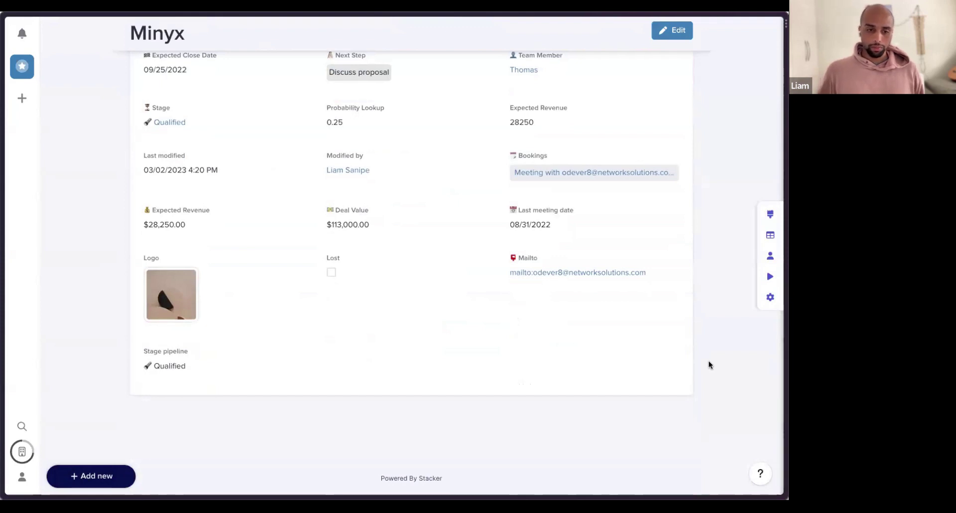
{"action": "scroll", "coordinate": [709, 364], "scroll_direction": "up", "scroll_amount": 2}
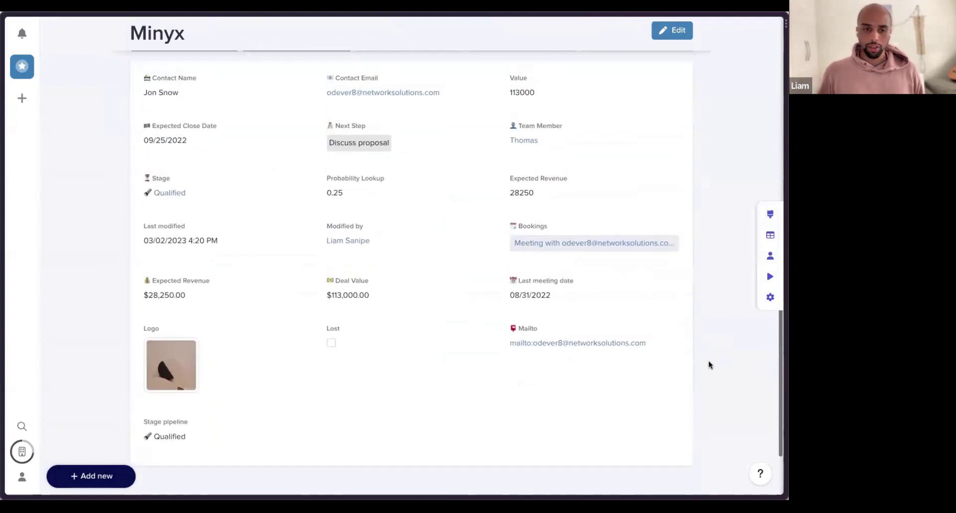
{"action": "left_click", "coordinate": [769, 214]}
{"action": "scroll", "coordinate": [470, 181], "scroll_direction": "down", "scroll_amount": 10}
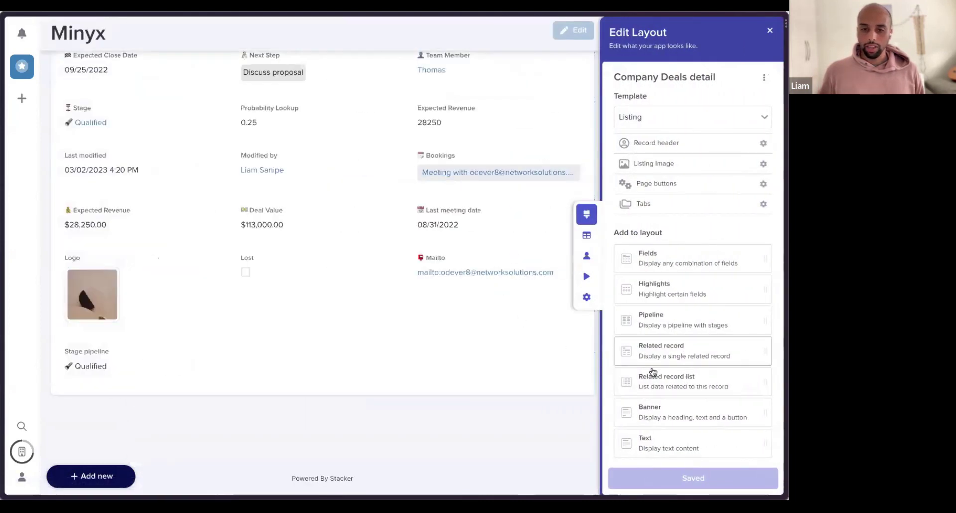
{"action": "left_click", "coordinate": [474, 350]}
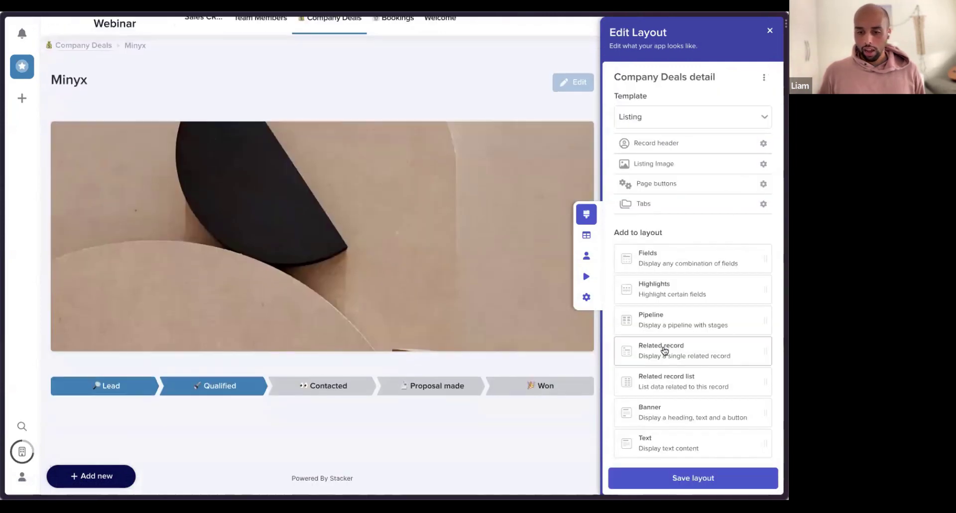
Add a Related record block below the pipeline that displays the linked Team Member
{"action": "left_click_drag", "start_coordinate": [665, 350], "coordinate": [348, 407]}
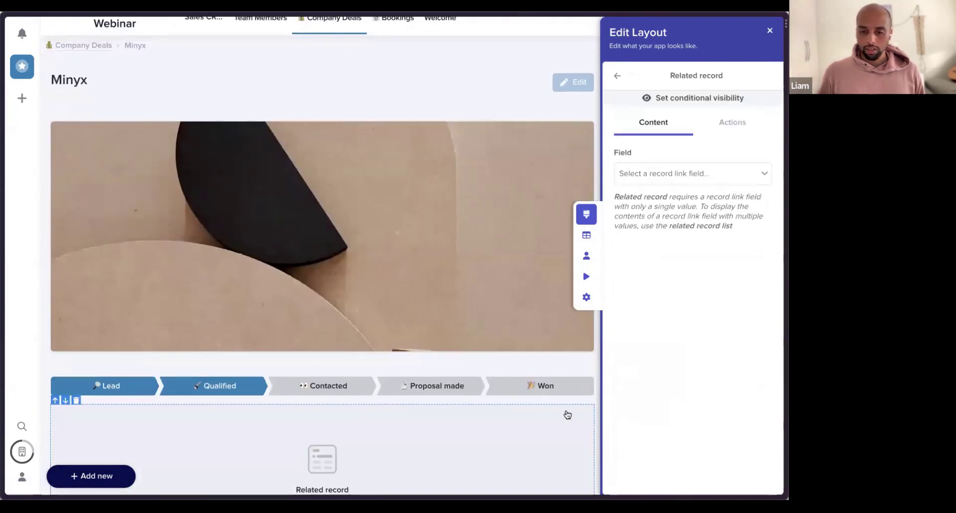
{"action": "left_click", "coordinate": [662, 173]}
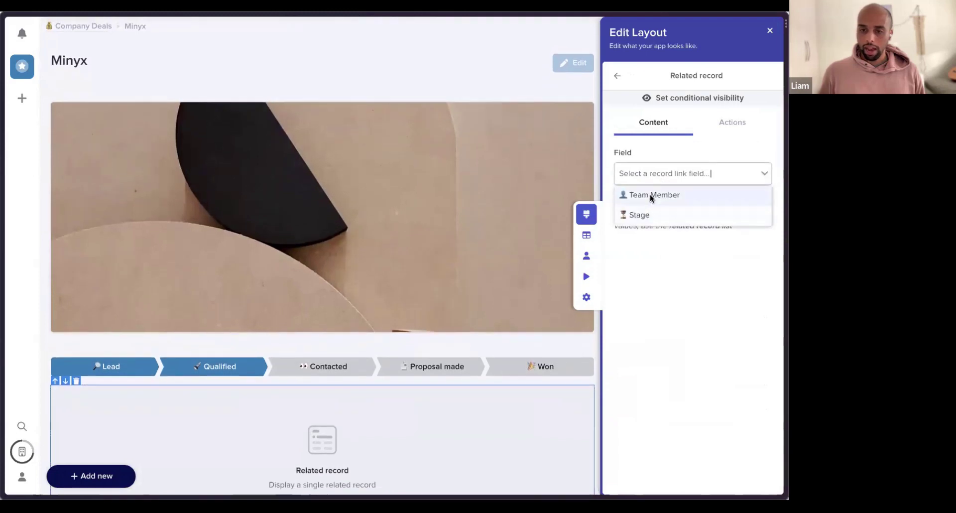
{"action": "left_click", "coordinate": [649, 194]}
{"action": "scroll", "coordinate": [267, 347], "scroll_direction": "down", "scroll_amount": 2}
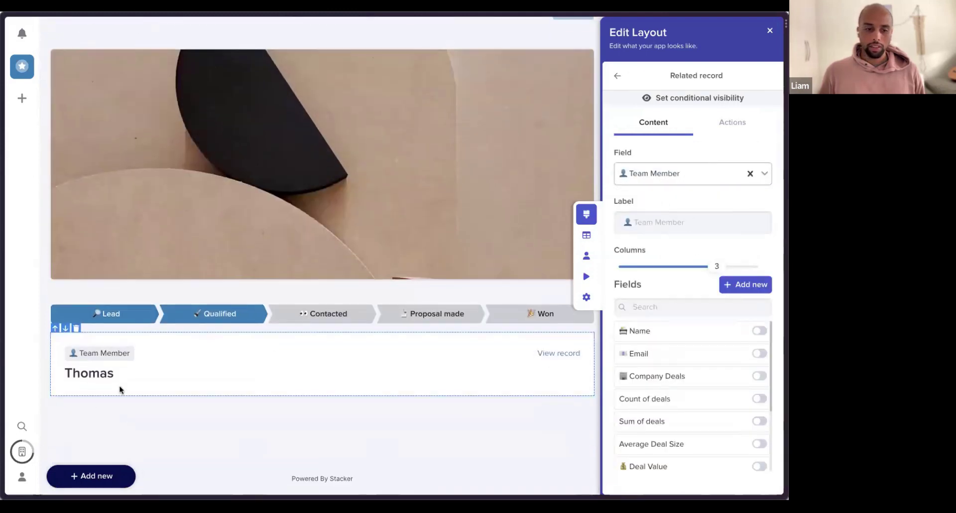
Show the Email and Name fields in the Team Member block and save the layout
{"action": "left_click", "coordinate": [760, 352]}
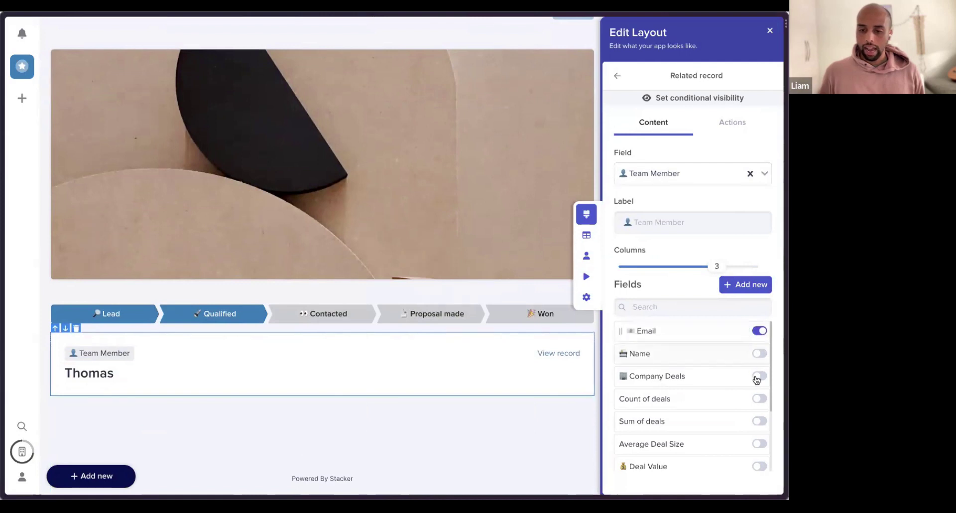
{"action": "scroll", "coordinate": [745, 395], "scroll_direction": "down", "scroll_amount": 1}
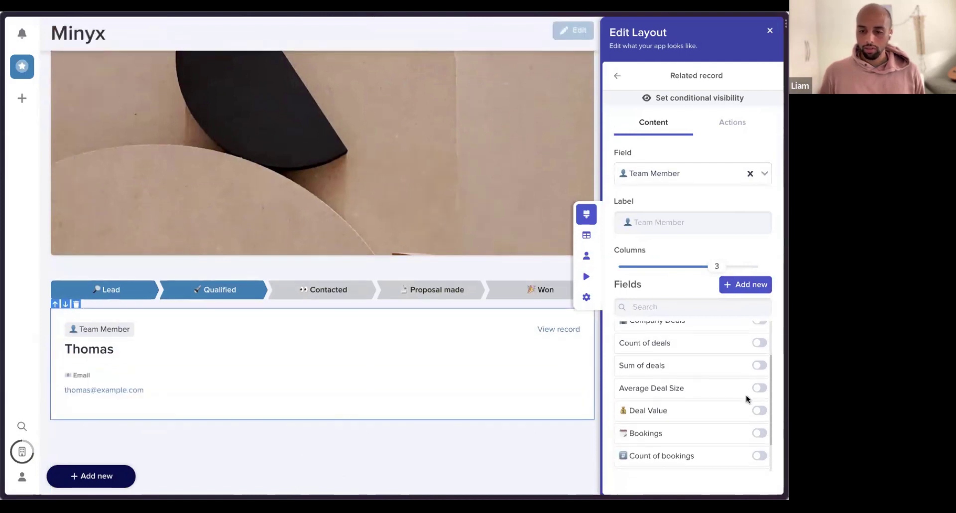
{"action": "scroll", "coordinate": [751, 388], "scroll_direction": "up", "scroll_amount": 1}
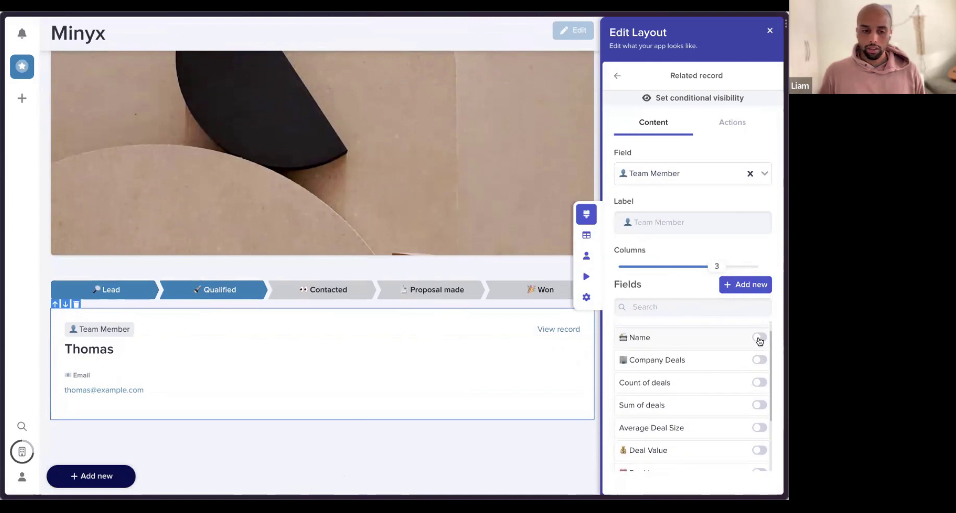
{"action": "left_click", "coordinate": [759, 338]}
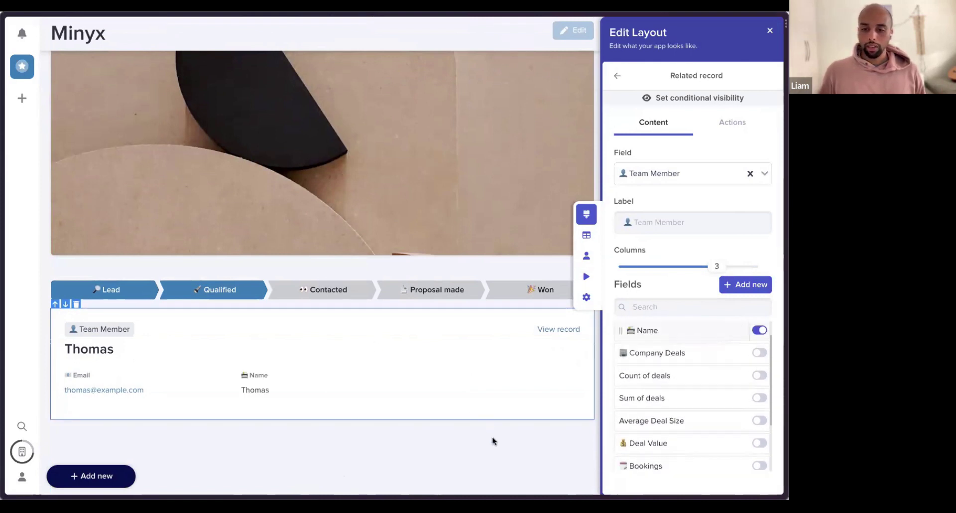
{"action": "left_click", "coordinate": [617, 78]}
Add a Related record list below the Team Member block that shows the related records from Bookings
{"action": "scroll", "coordinate": [663, 379], "scroll_direction": "down", "scroll_amount": 2}
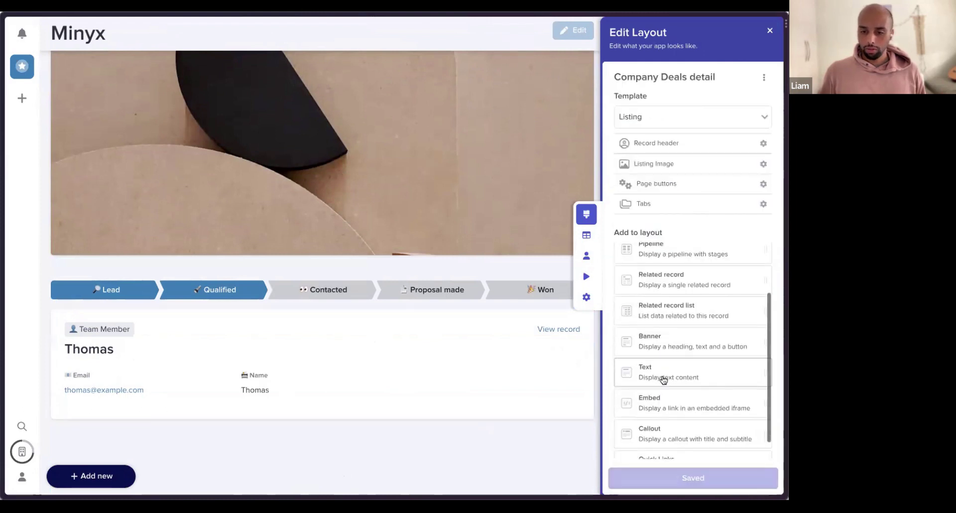
{"action": "left_click_drag", "start_coordinate": [689, 314], "coordinate": [445, 419]}
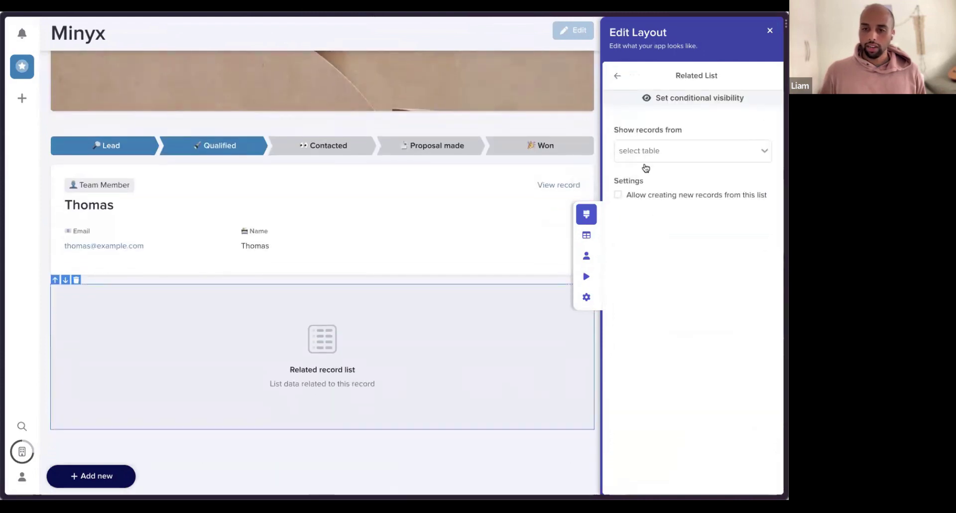
{"action": "left_click", "coordinate": [646, 168]}
{"action": "left_click", "coordinate": [668, 194]}
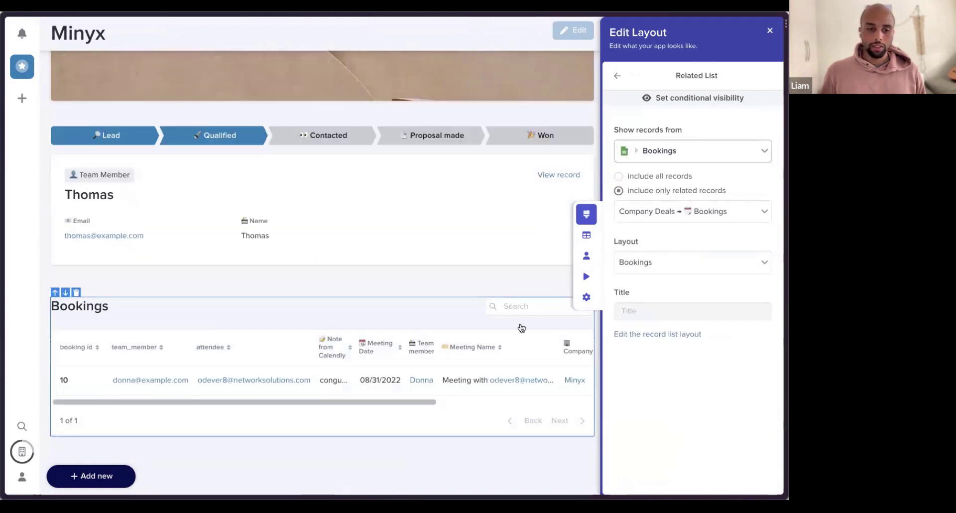
{"action": "scroll", "coordinate": [521, 328], "scroll_direction": "down", "scroll_amount": 1}
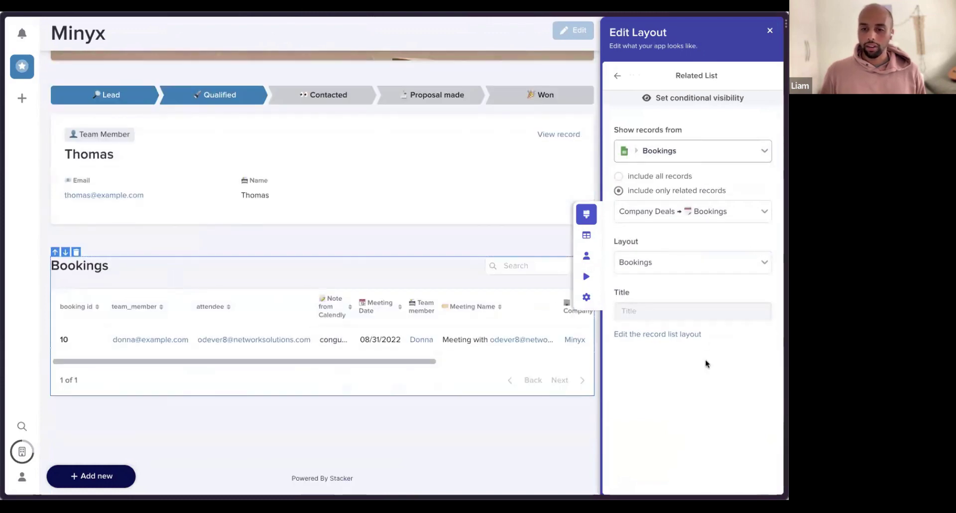
Save the Company Deals detail layout and exit layout editing
{"action": "left_click", "coordinate": [616, 76]}
{"action": "left_click", "coordinate": [710, 478]}
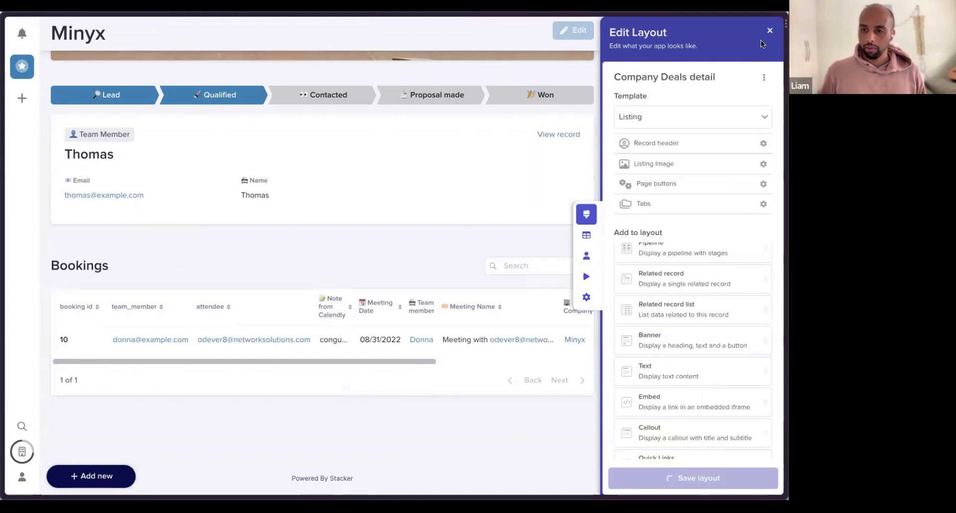
{"action": "left_click", "coordinate": [769, 30]}
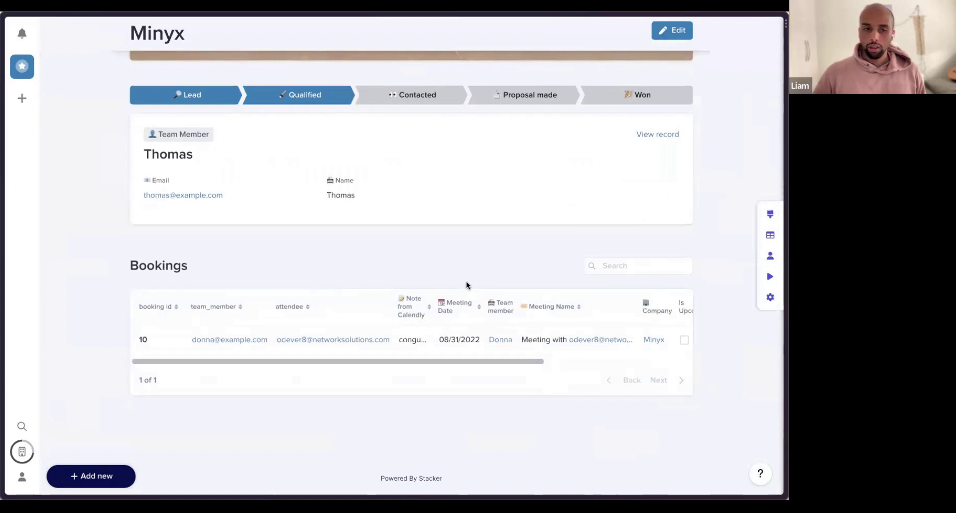
Add a Fields block below the pipeline in the Company Deals detail layout and show the Mailto field in it
{"action": "scroll", "coordinate": [518, 150], "scroll_direction": "up", "scroll_amount": 4}
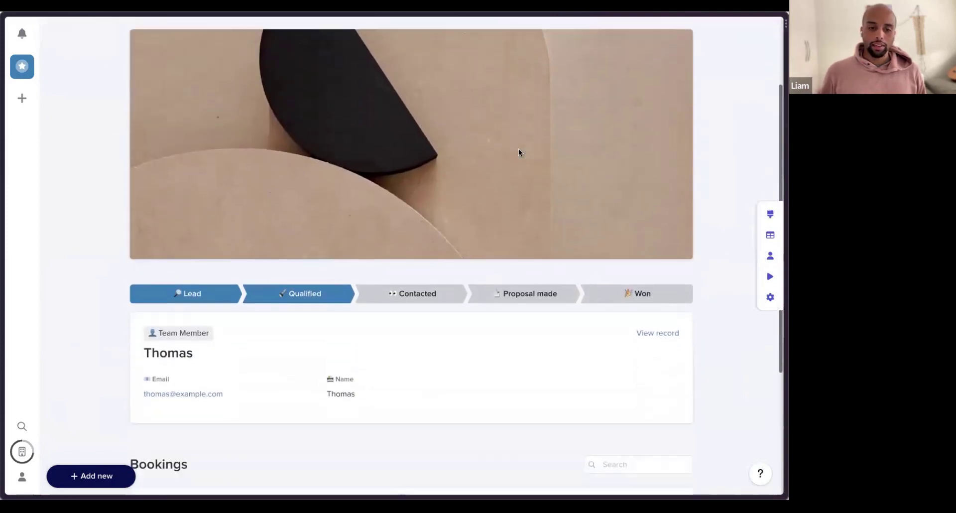
{"action": "scroll", "coordinate": [518, 150], "scroll_direction": "down", "scroll_amount": 2}
{"action": "left_click", "coordinate": [770, 214]}
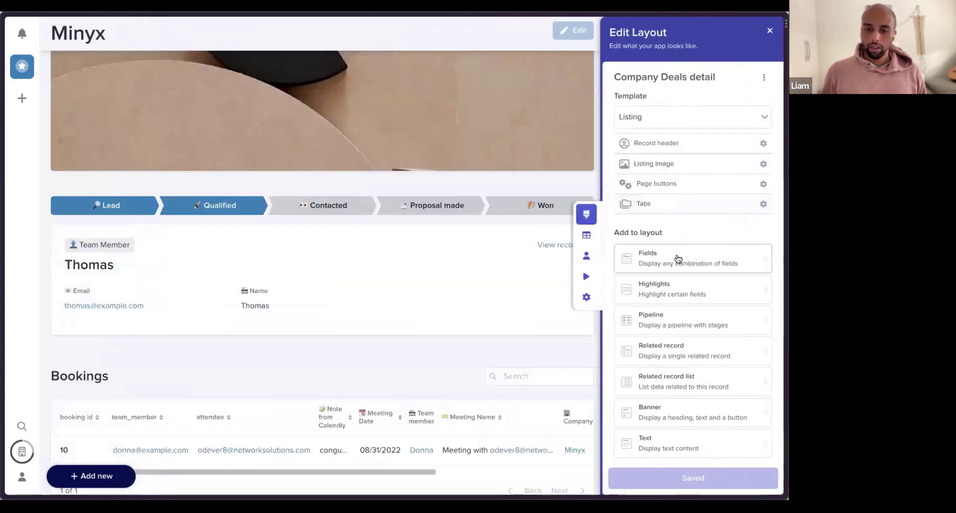
{"action": "left_click_drag", "start_coordinate": [356, 239], "coordinate": [358, 240]}
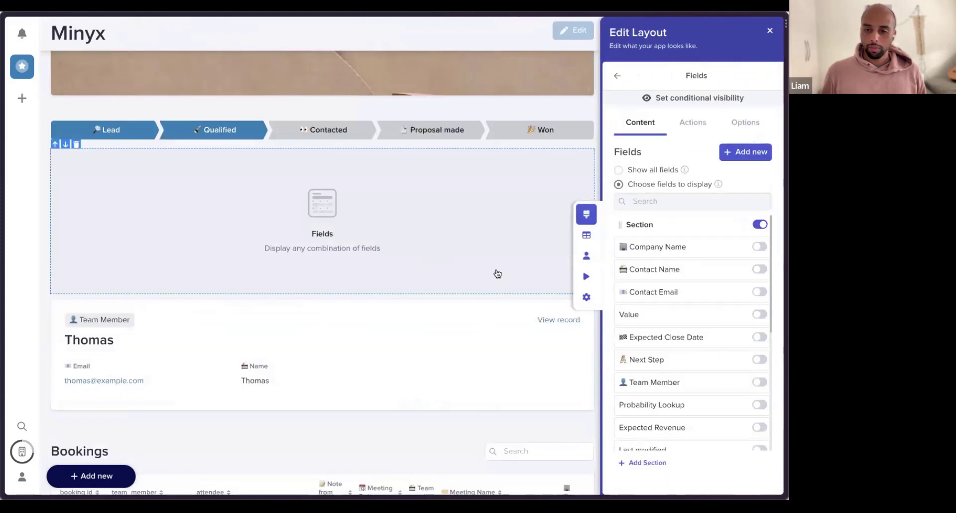
{"action": "scroll", "coordinate": [670, 310], "scroll_direction": "down", "scroll_amount": 3}
{"action": "left_click", "coordinate": [759, 370]}
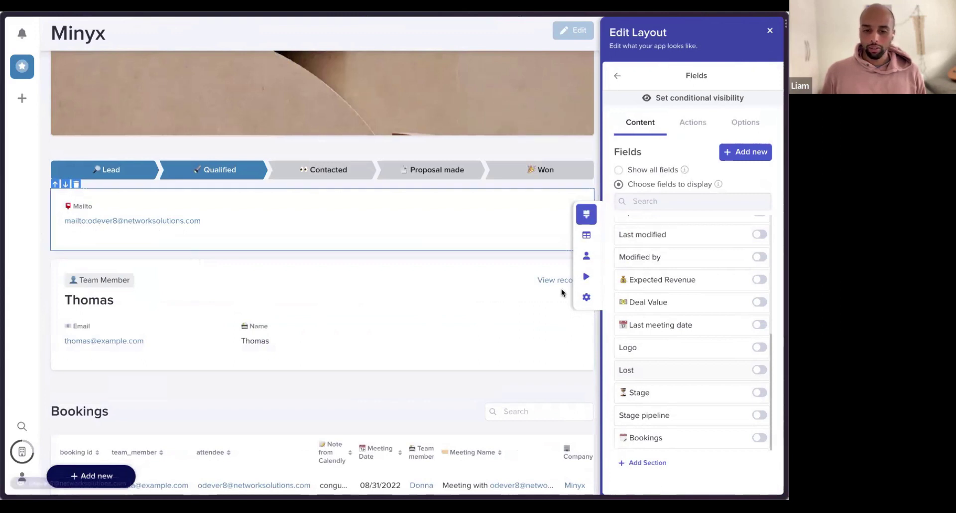
Set the Mailto field to be treated as a URL and displayed as a button
{"action": "scroll", "coordinate": [702, 306], "scroll_direction": "up", "scroll_amount": 5}
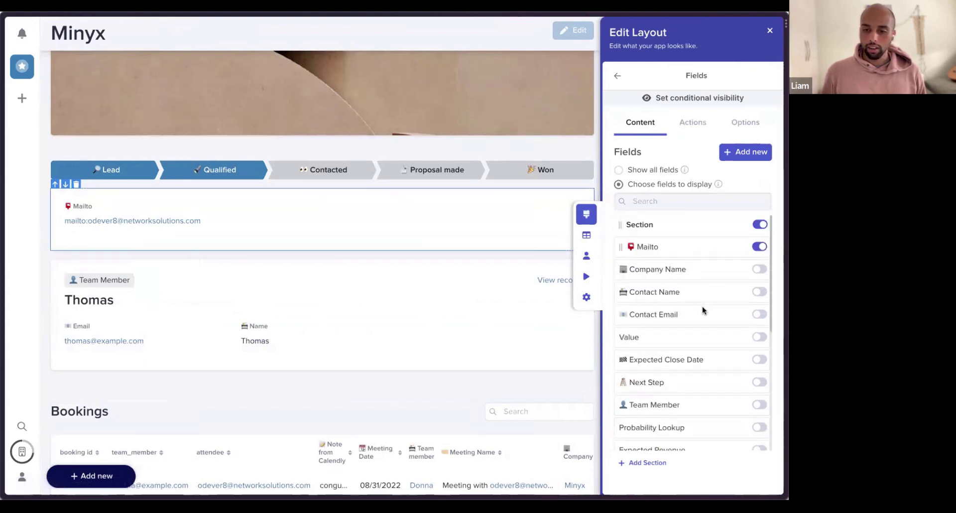
{"action": "left_click", "coordinate": [741, 248]}
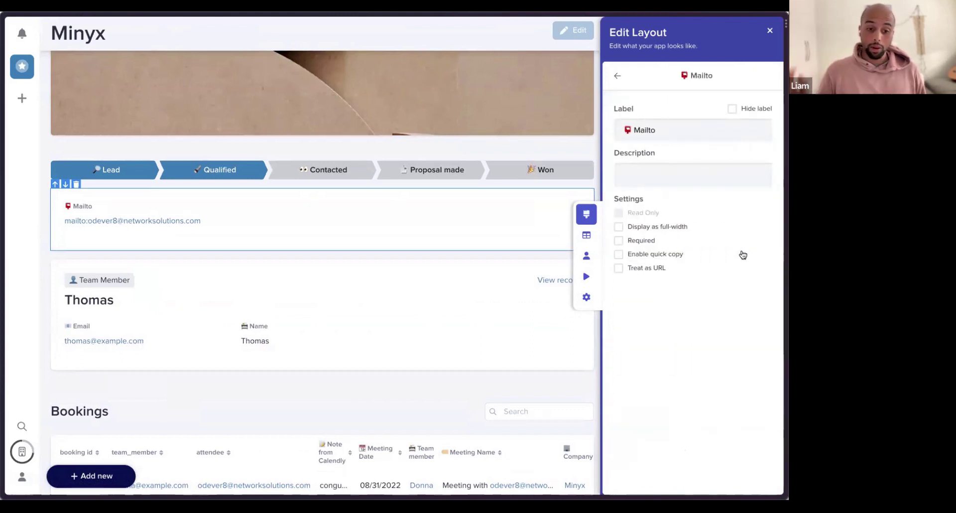
{"action": "left_click", "coordinate": [618, 270]}
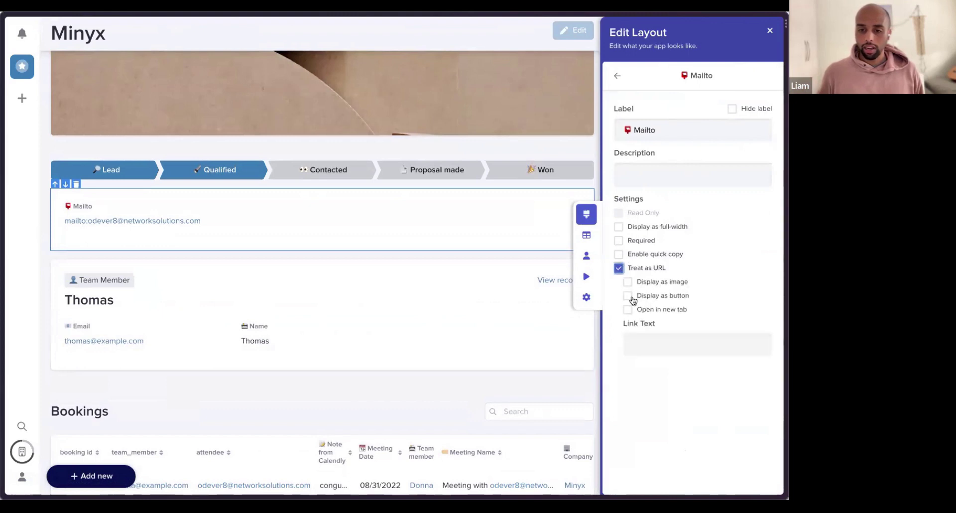
{"action": "left_click", "coordinate": [627, 296]}
Set the Mailto button's link text to "Email Contact"
{"action": "left_click", "coordinate": [651, 343]}
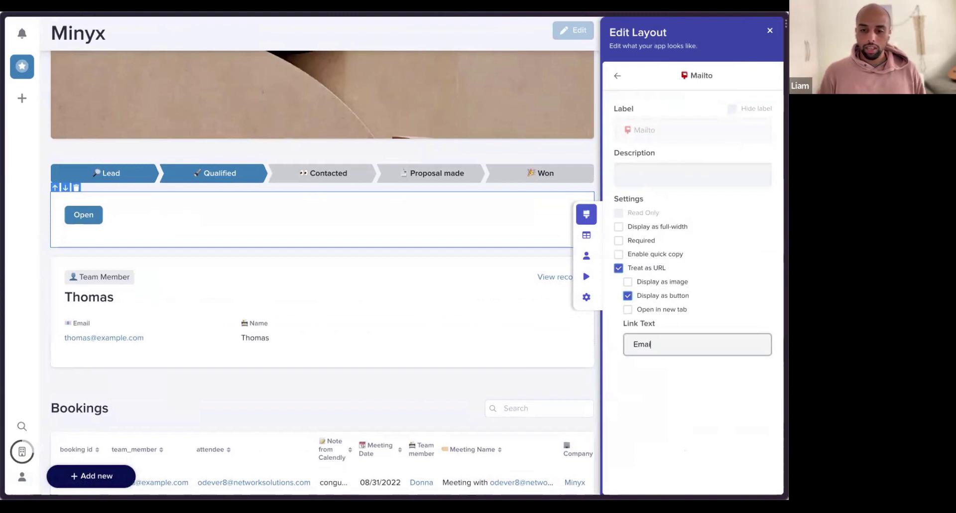
{"action": "type", "text": "Email Company"}
{"action": "key", "text": "BackSpace"}
{"action": "key", "text": "BackSpace"}
{"action": "key", "text": "BackSpace"}
{"action": "key", "text": "BackSpace"}
{"action": "key", "text": "BackSpace"}
{"action": "key", "text": "BackSpace"}
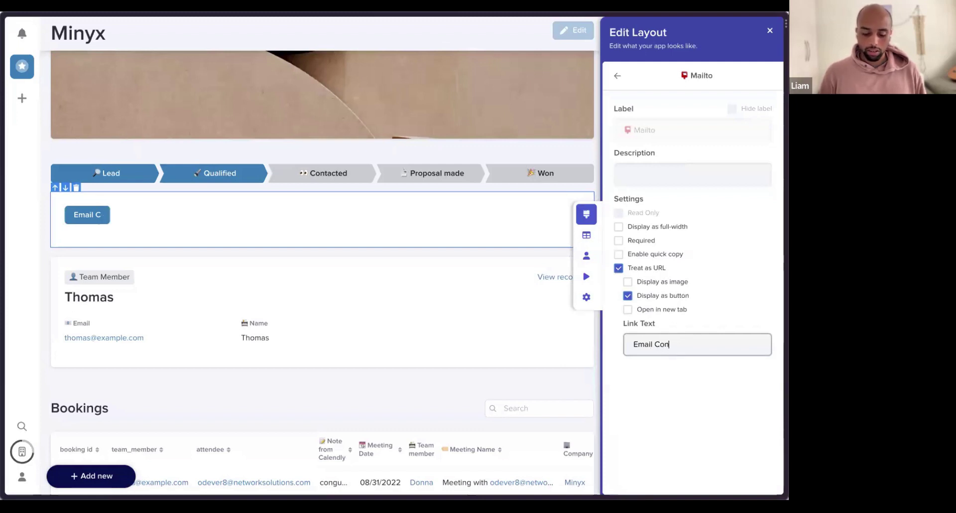
{"action": "type", "text": "ontact"}
{"action": "left_click", "coordinate": [627, 402]}
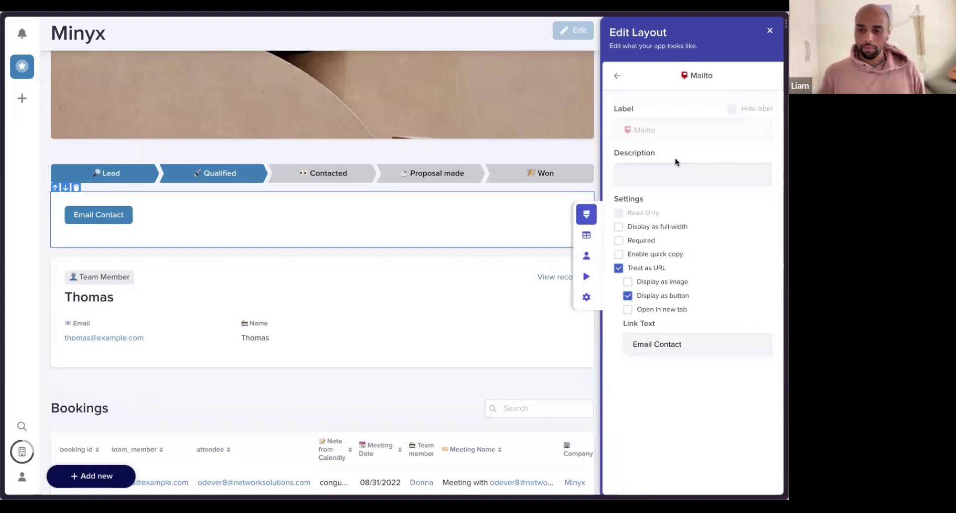
Save the layout, exit editing, and test the Email Contact button on the deal page, dismissing the mail app request
{"action": "left_click", "coordinate": [617, 77]}
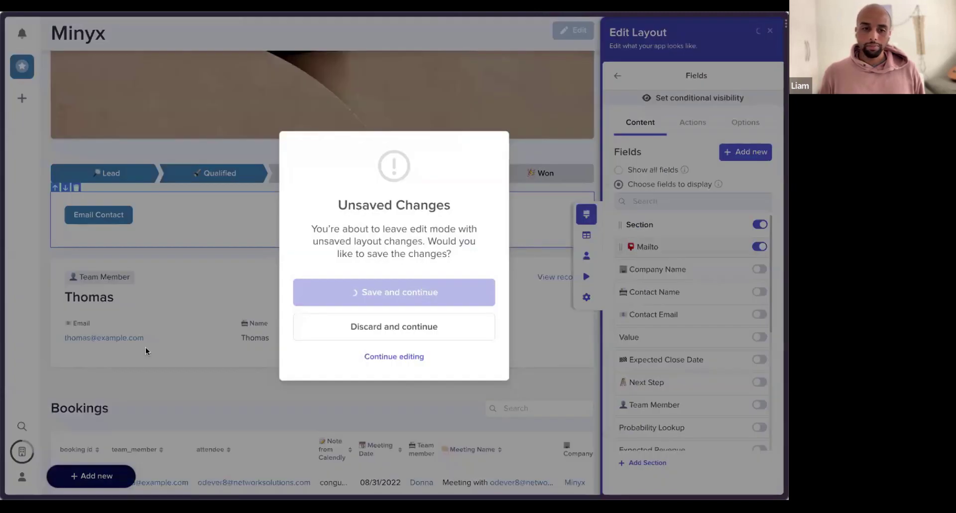
{"action": "left_click", "coordinate": [154, 331]}
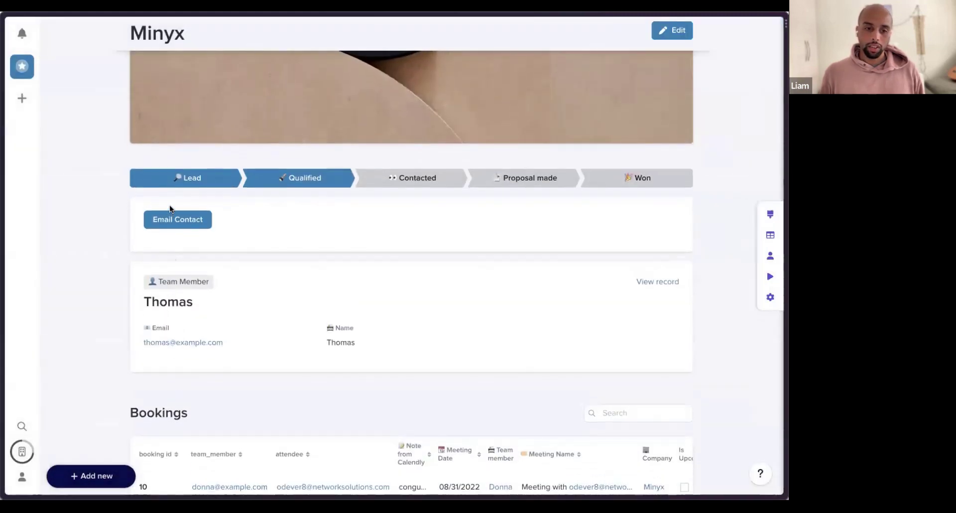
{"action": "left_click", "coordinate": [168, 225]}
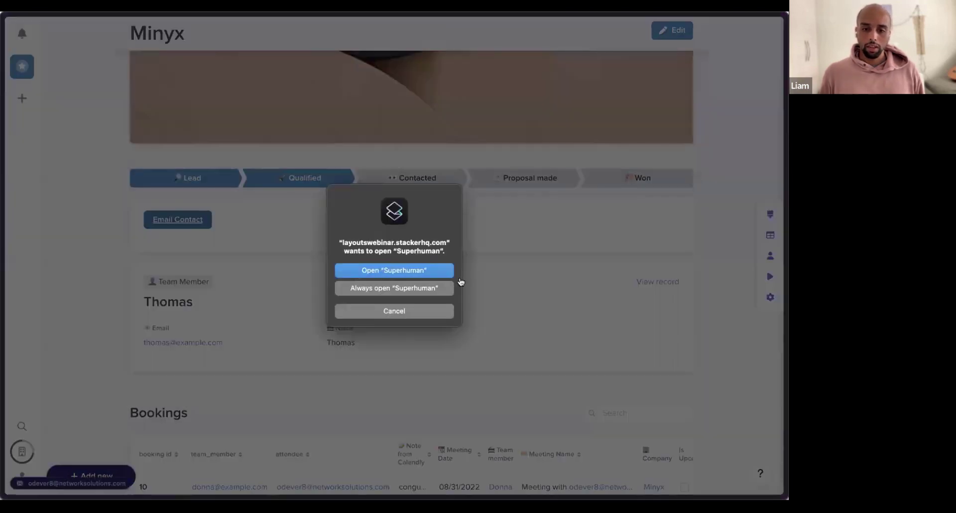
{"action": "key", "text": "Escape"}
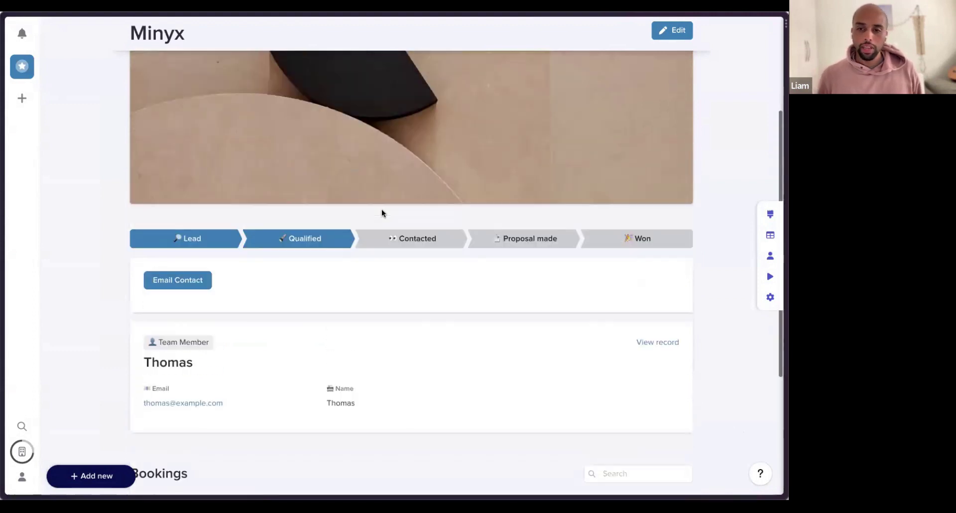
Start a new page button action for the Company Deals detail layout, named "❌ Mark as lost"
{"action": "scroll", "coordinate": [381, 209], "scroll_direction": "up", "scroll_amount": 5}
{"action": "left_click", "coordinate": [769, 214]}
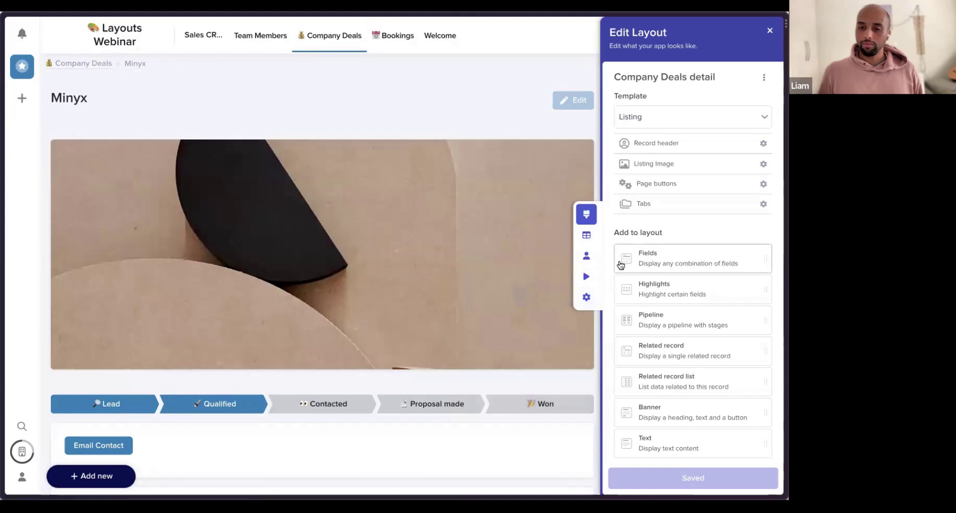
{"action": "left_click", "coordinate": [660, 183]}
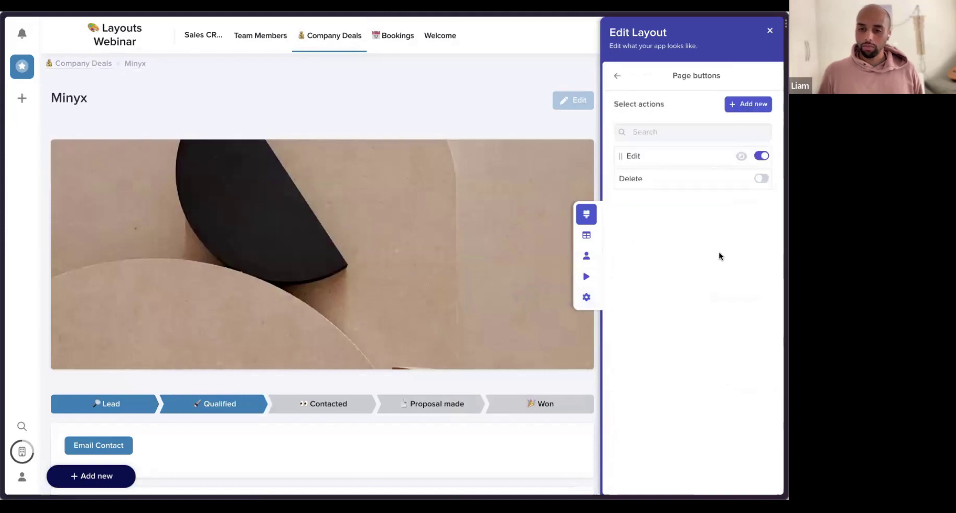
{"action": "left_click", "coordinate": [751, 105]}
{"action": "left_click", "coordinate": [297, 126]}
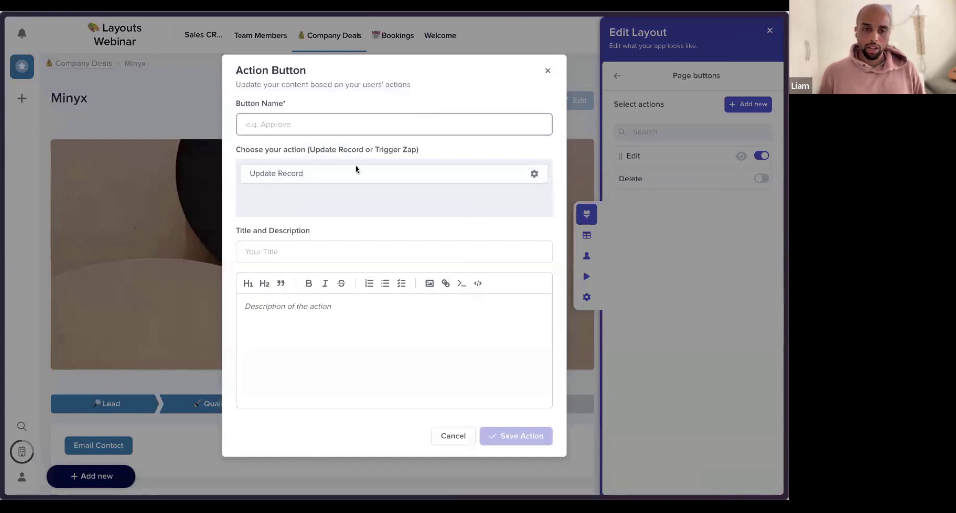
{"action": "type", "text": "❌"}
{"action": "type", "text": "Mark as lost"}
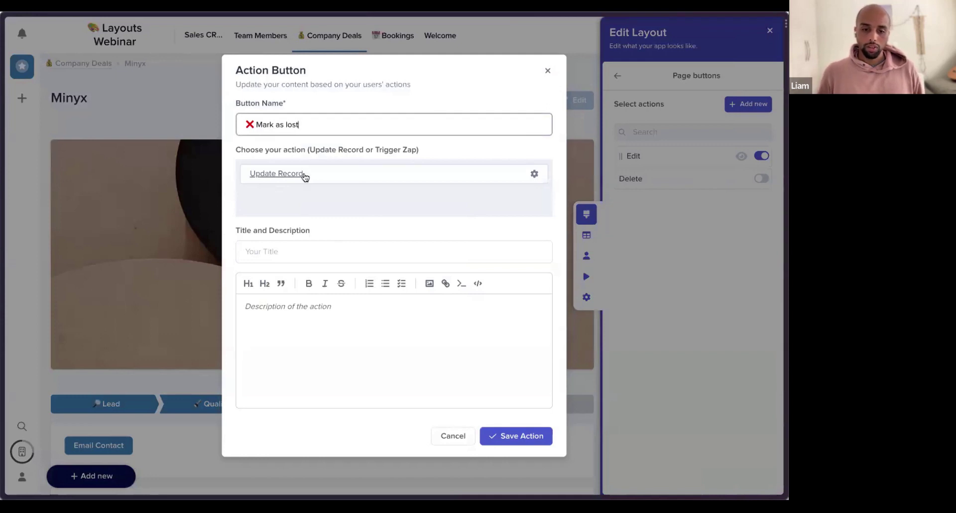
Make the action update the Lost field with a ticked default value that users cannot edit, and save the step
{"action": "left_click", "coordinate": [287, 174]}
{"action": "left_click", "coordinate": [365, 164]}
{"action": "type", "text": "lost"}
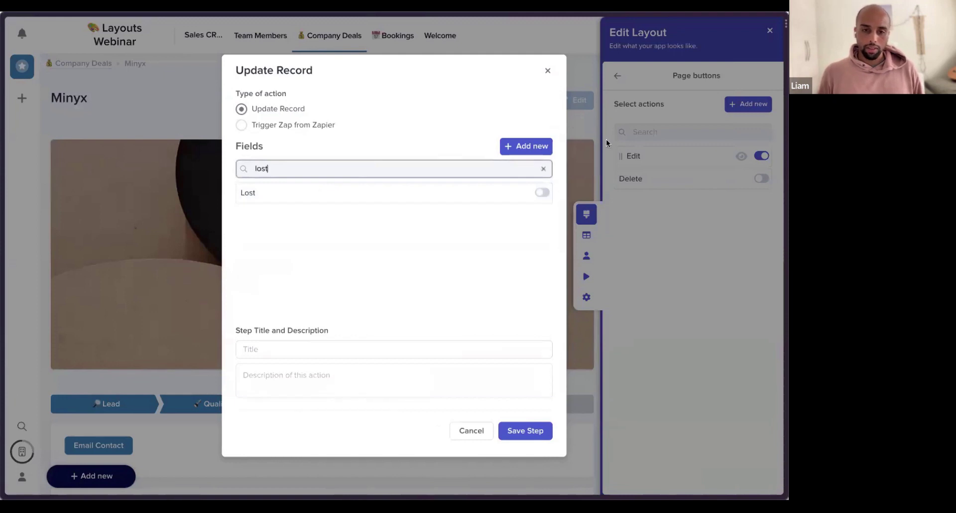
{"action": "left_click", "coordinate": [541, 193]}
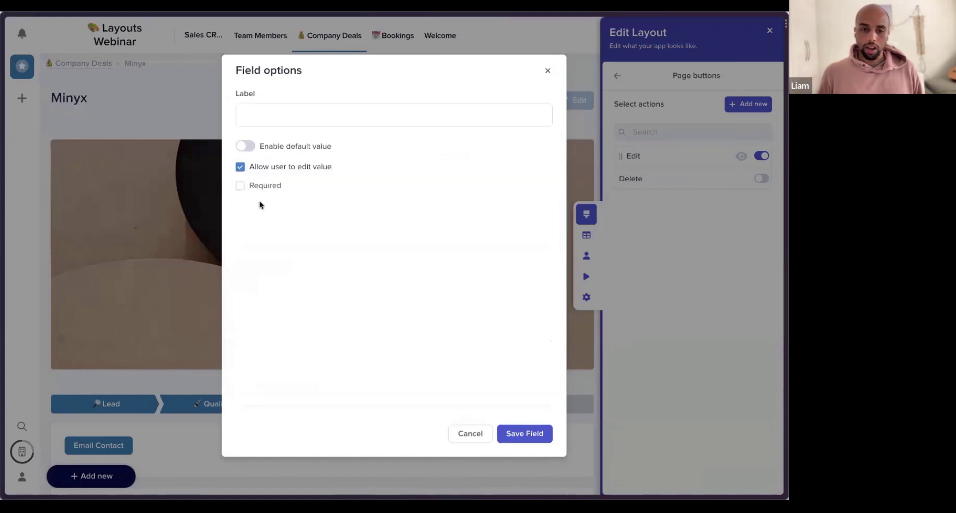
{"action": "left_click", "coordinate": [244, 147]}
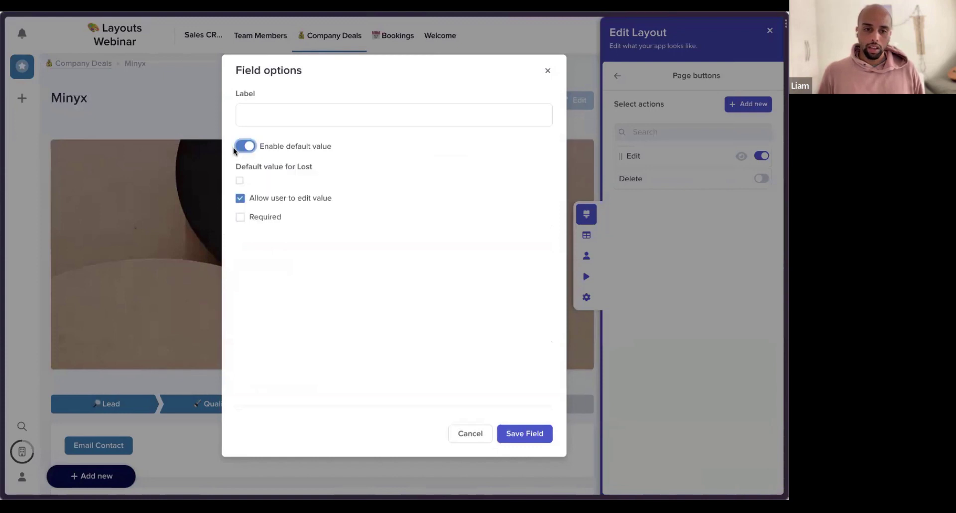
{"action": "left_click", "coordinate": [242, 200]}
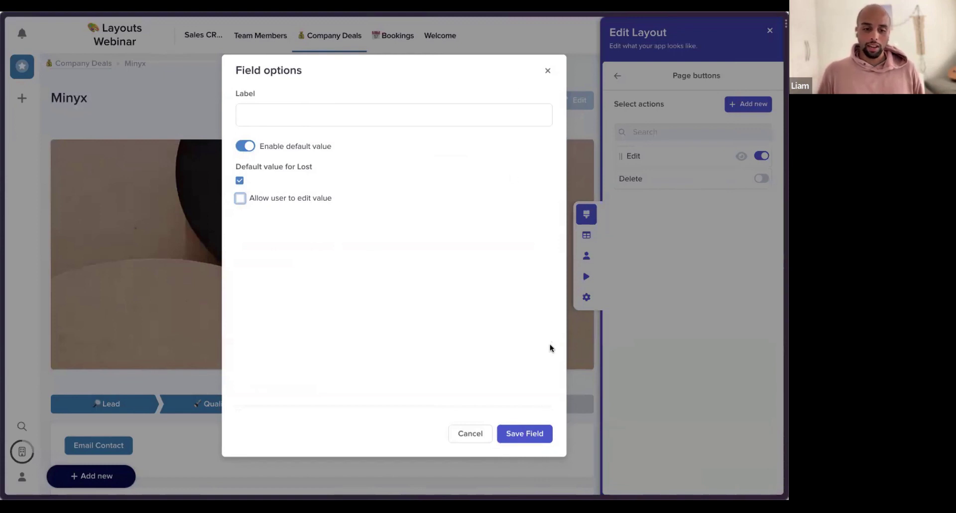
{"action": "left_click", "coordinate": [515, 434]}
{"action": "left_click", "coordinate": [526, 434]}
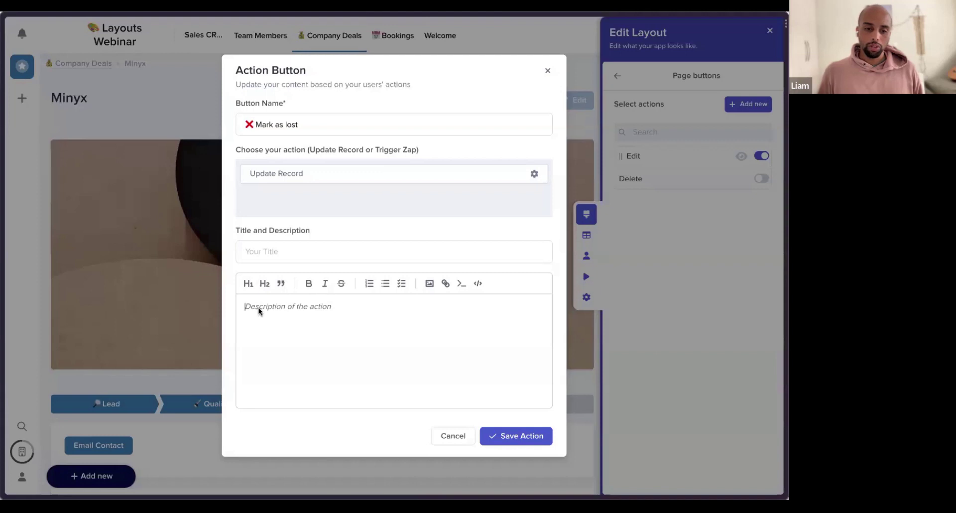
Save the action, enable Mark as lost among the page buttons, and save the layout while leaving edit mode
{"action": "left_click", "coordinate": [521, 438]}
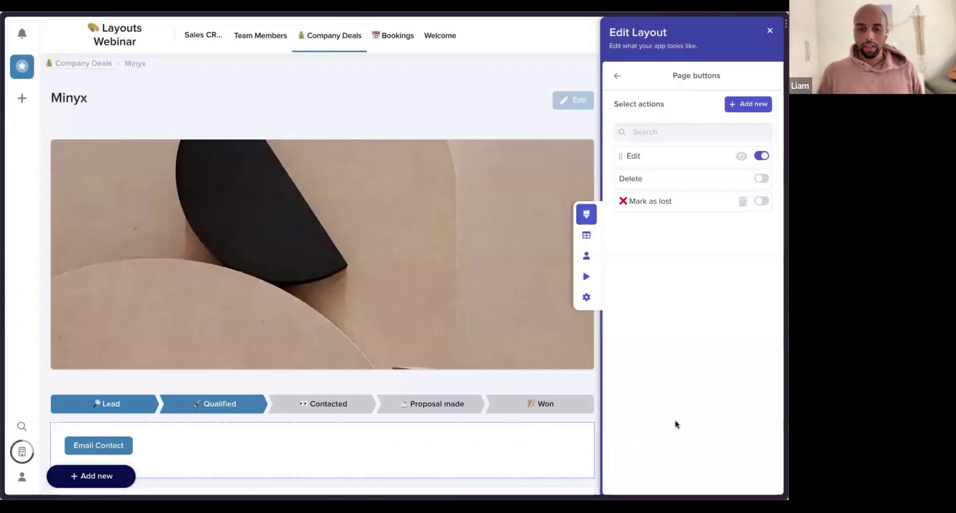
{"action": "left_click", "coordinate": [761, 200]}
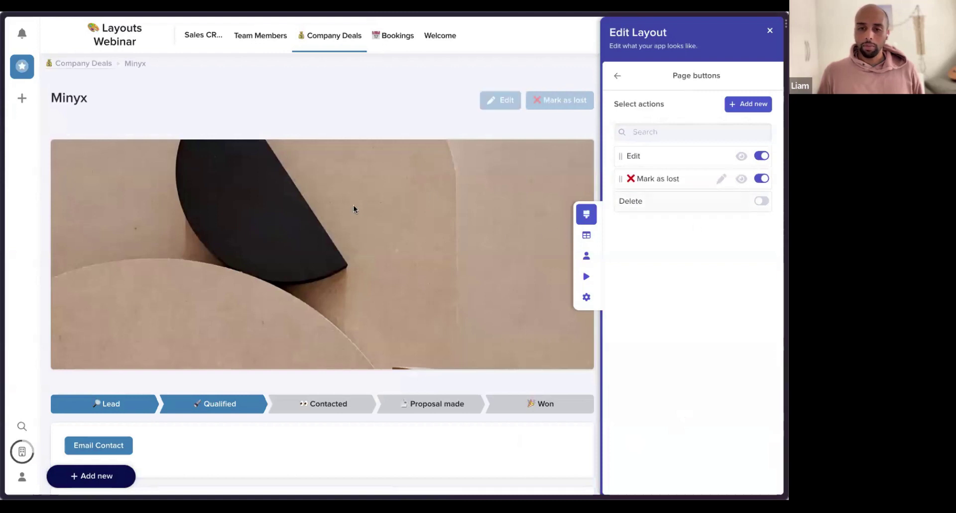
{"action": "left_click", "coordinate": [770, 30]}
{"action": "left_click", "coordinate": [431, 296]}
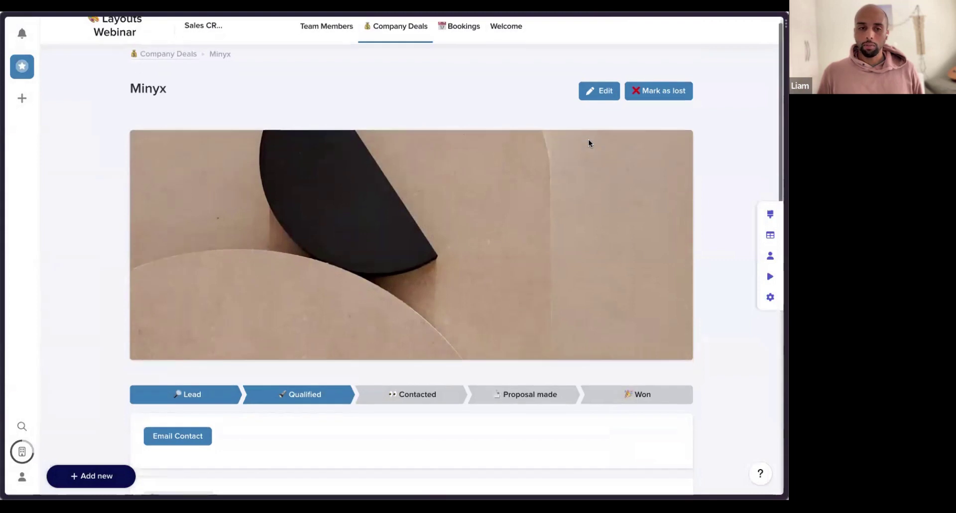
Mark the Minyx deal as lost with the new page button and save the update
{"action": "scroll", "coordinate": [588, 139], "scroll_direction": "down", "scroll_amount": 2}
{"action": "left_click", "coordinate": [661, 66]}
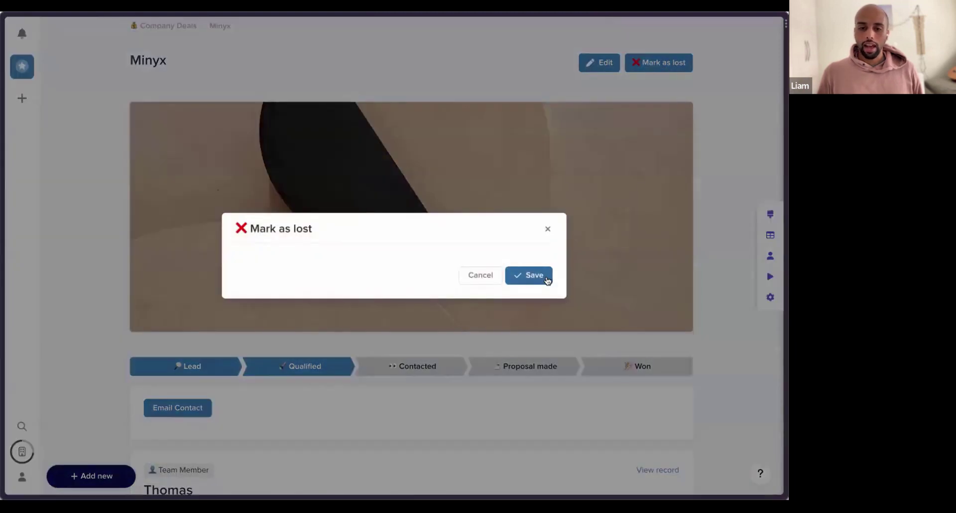
{"action": "scroll", "coordinate": [435, 340], "scroll_direction": "down", "scroll_amount": 2}
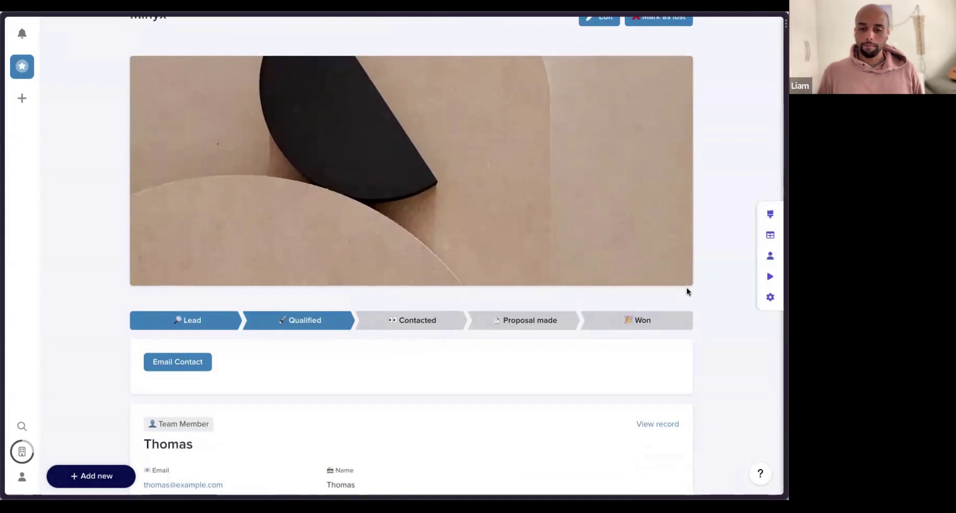
Check the Lost value of the first Minyx record in the Company Deals data table, and return to the deal page
{"action": "left_click", "coordinate": [770, 234]}
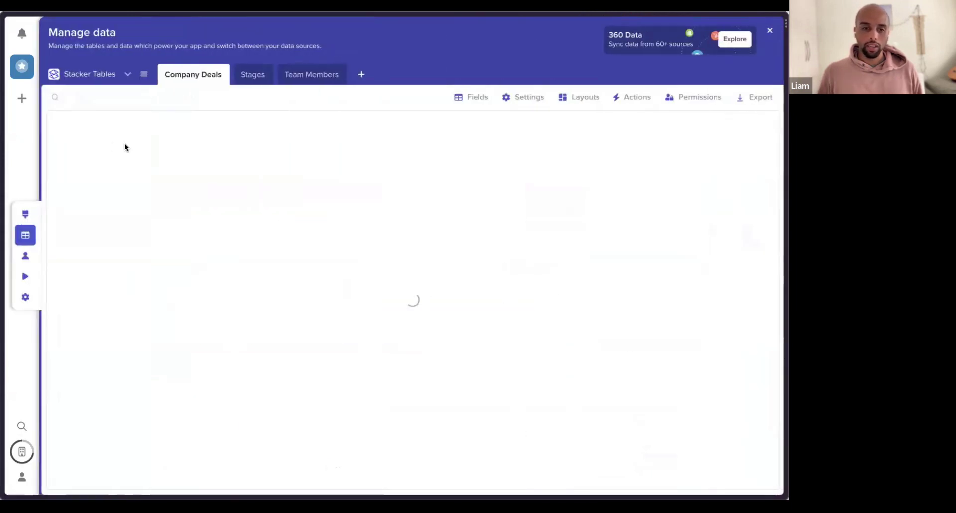
{"action": "scroll", "coordinate": [724, 141], "scroll_direction": "right", "scroll_amount": 10}
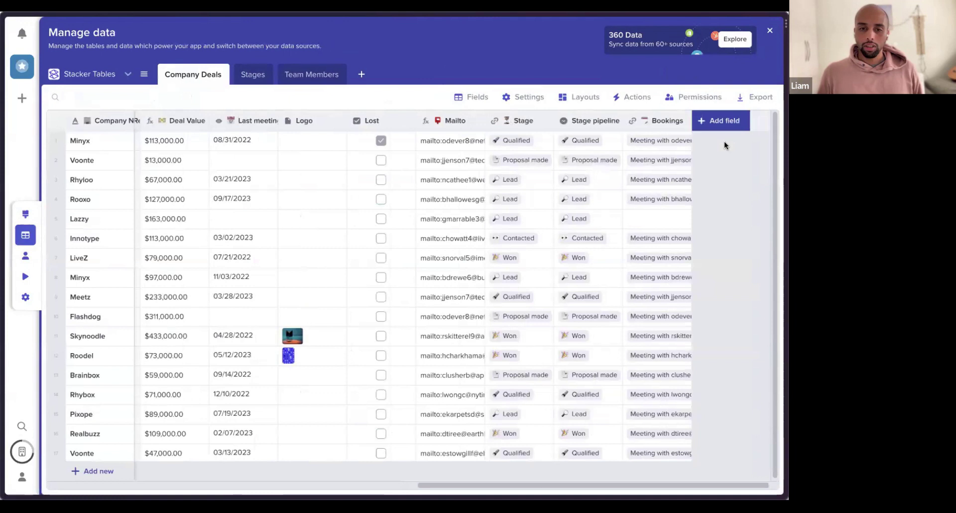
{"action": "left_click", "coordinate": [368, 147]}
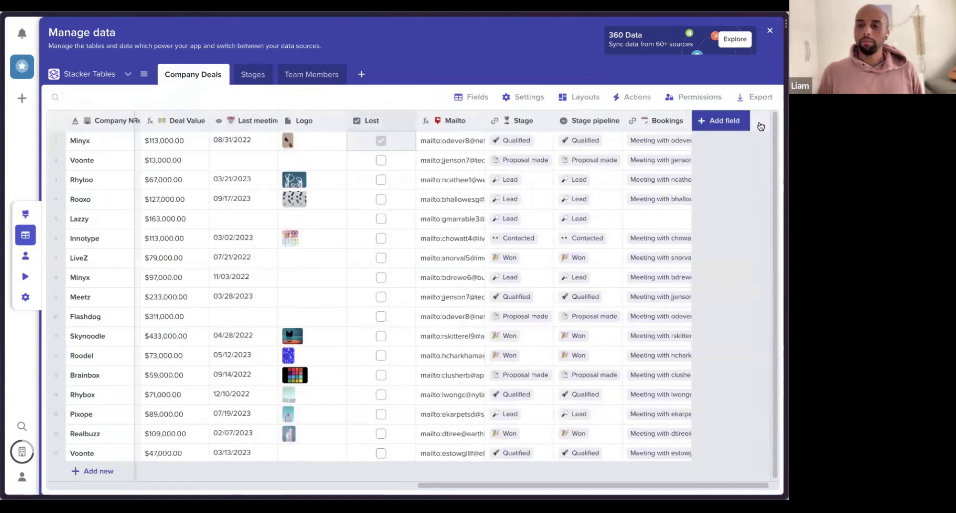
{"action": "left_click", "coordinate": [769, 32]}
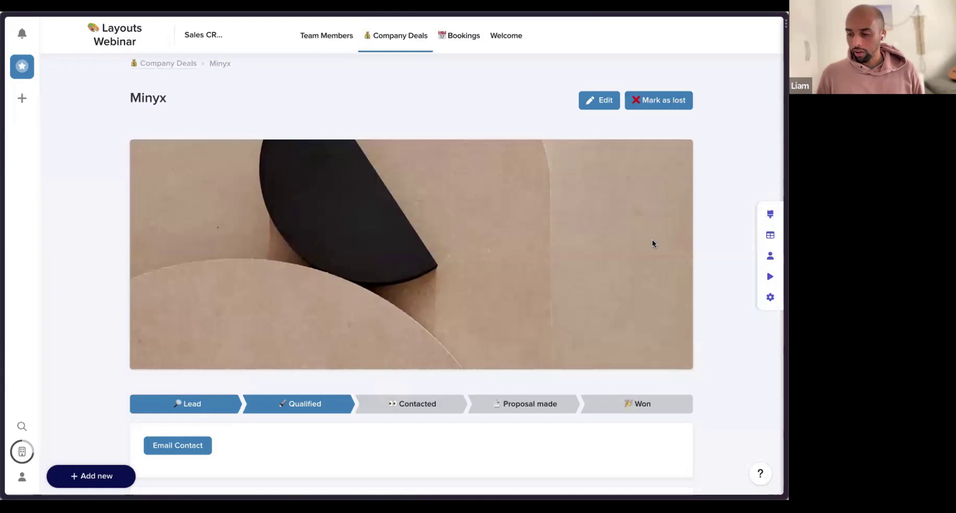
Edit the deal page layout and add a Callout with the Warning style between the listing image and the pipeline
{"action": "scroll", "coordinate": [596, 302], "scroll_direction": "down", "scroll_amount": 4}
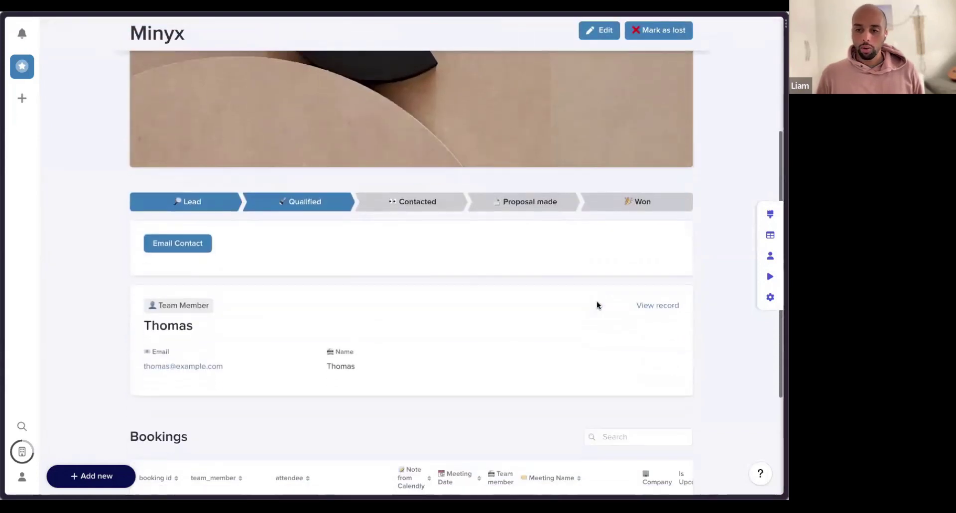
{"action": "left_click", "coordinate": [769, 214]}
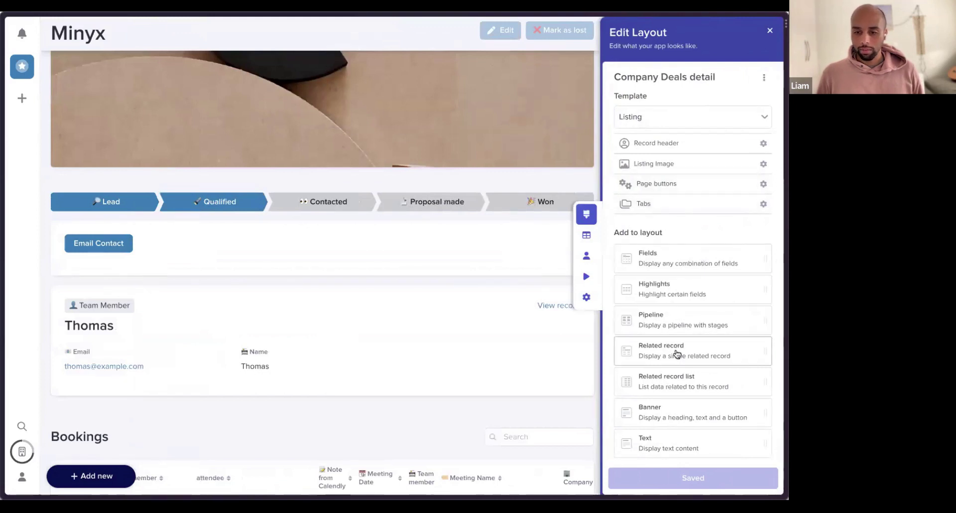
{"action": "scroll", "coordinate": [666, 397], "scroll_direction": "down", "scroll_amount": 3}
{"action": "left_click_drag", "start_coordinate": [666, 411], "coordinate": [275, 195]}
{"action": "left_click", "coordinate": [748, 139]}
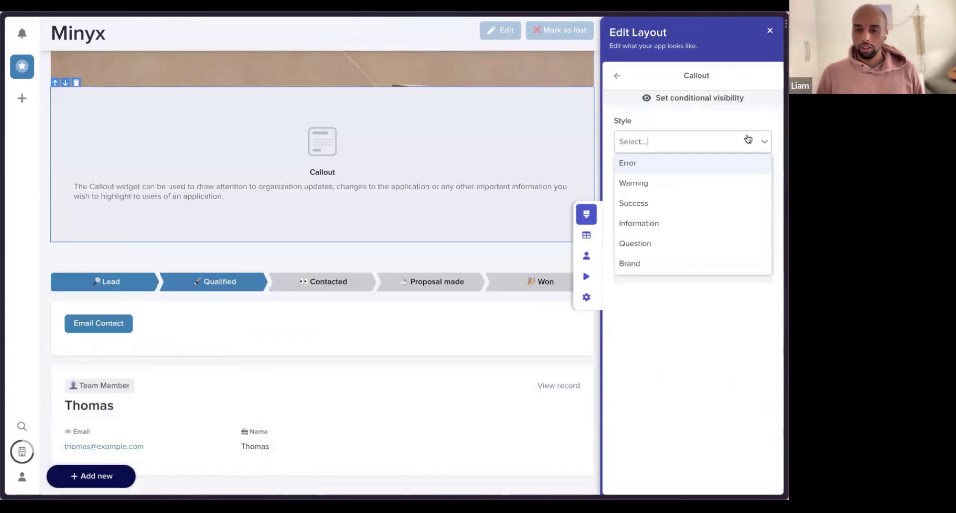
{"action": "left_click", "coordinate": [640, 183]}
Title the callout "Deal lost" and give it the subtitle "This deal has been lost"
{"action": "left_click", "coordinate": [635, 191]}
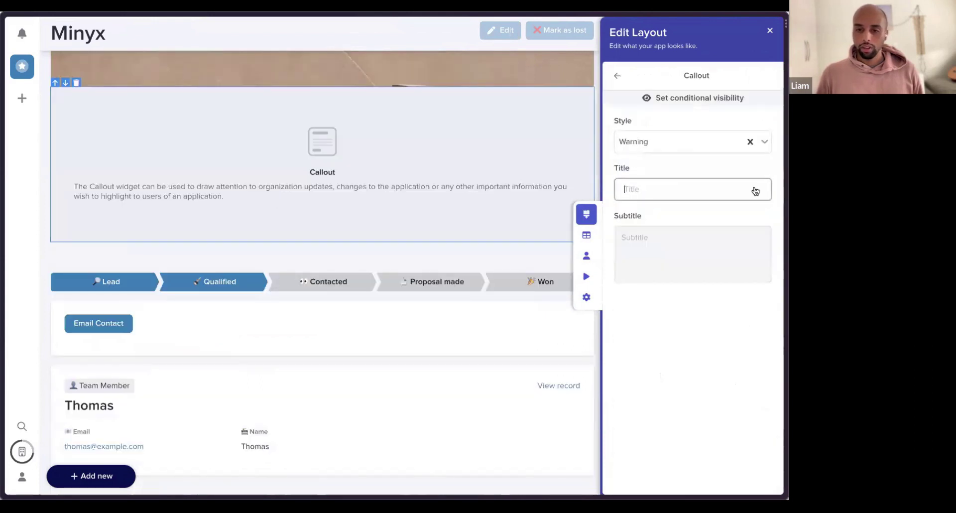
{"action": "type", "text": "Th"}
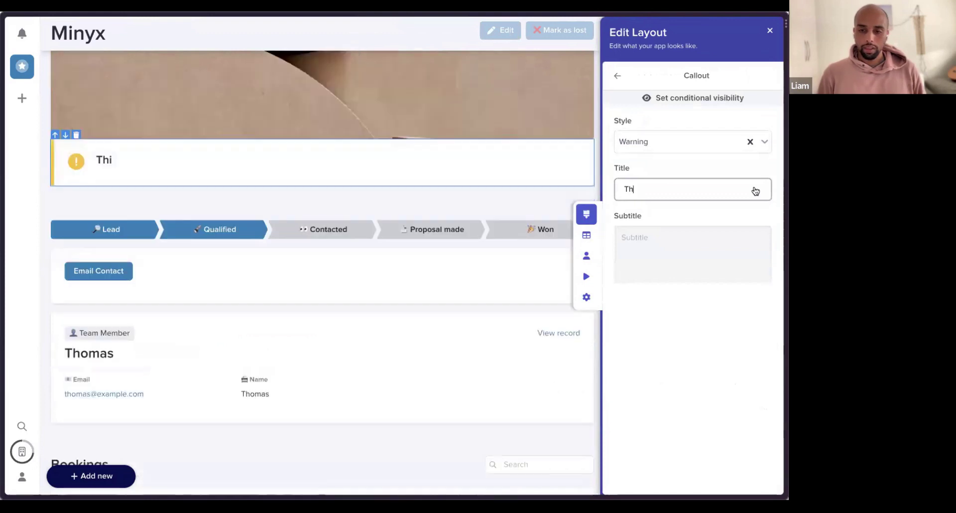
{"action": "type", "text": "is deal have b"}
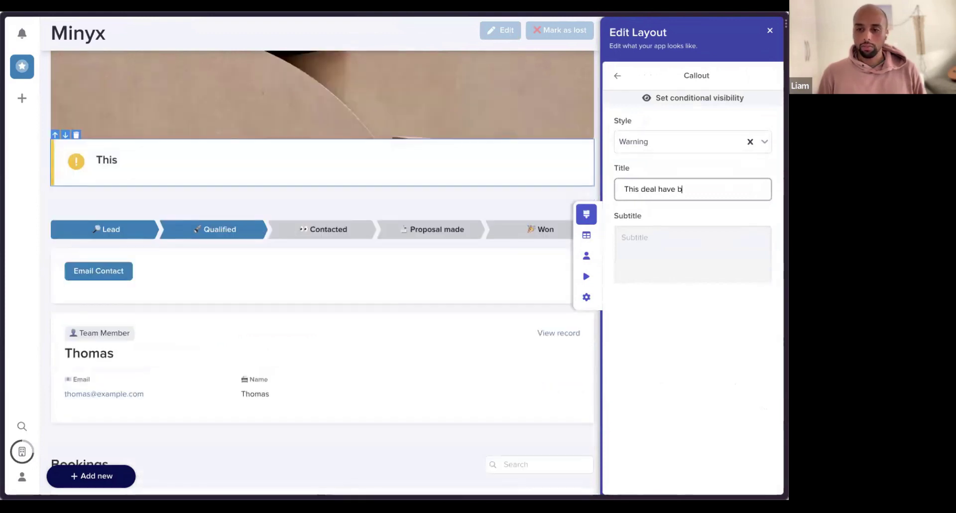
{"action": "key", "text": "ctrl+a"}
{"action": "key", "text": "BackSpace"}
{"action": "type", "text": "Deal lost"}
{"action": "key", "text": "Tab"}
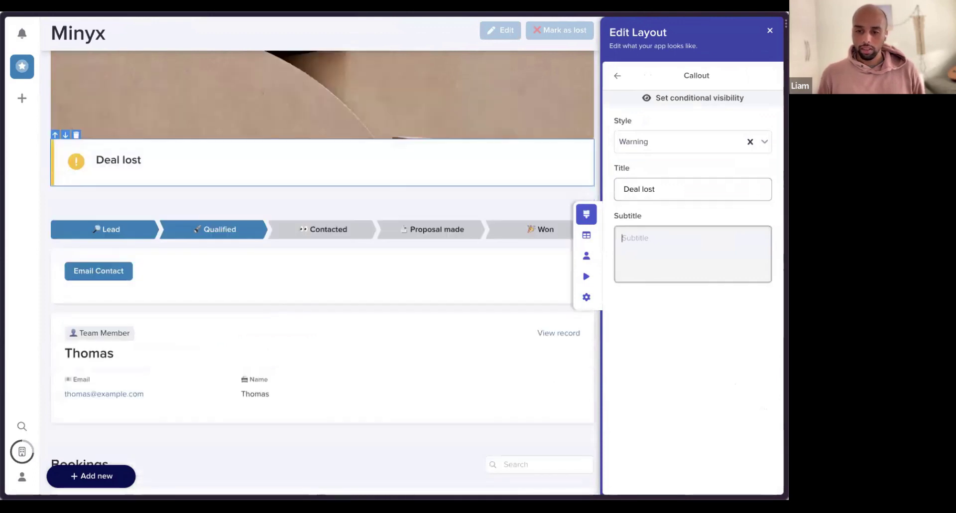
{"action": "type", "text": "This deal has been lost"}
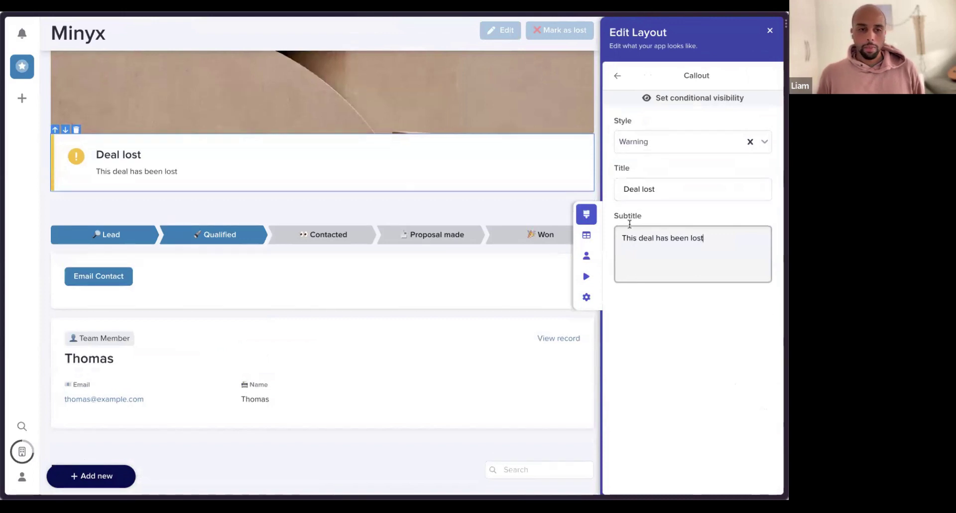
Make the callout visible only when Lost is true, and save the layout while leaving edit mode
{"action": "left_click", "coordinate": [691, 104]}
{"action": "left_click", "coordinate": [628, 173]}
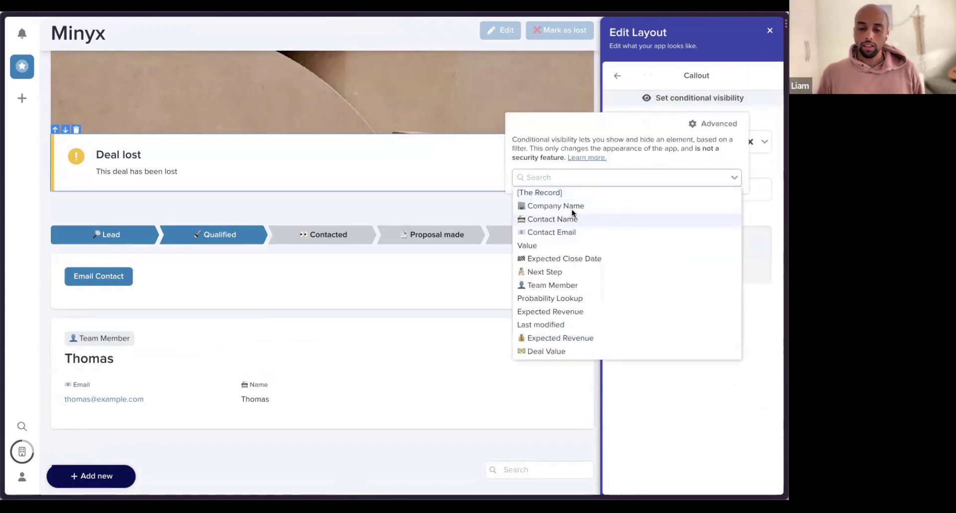
{"action": "scroll", "coordinate": [560, 318], "scroll_direction": "down", "scroll_amount": 3}
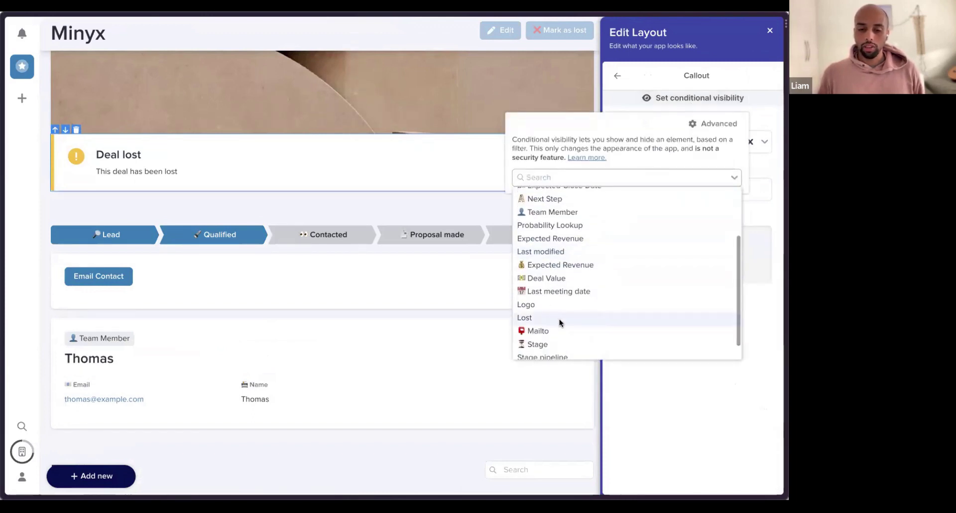
{"action": "scroll", "coordinate": [548, 316], "scroll_direction": "down", "scroll_amount": 1}
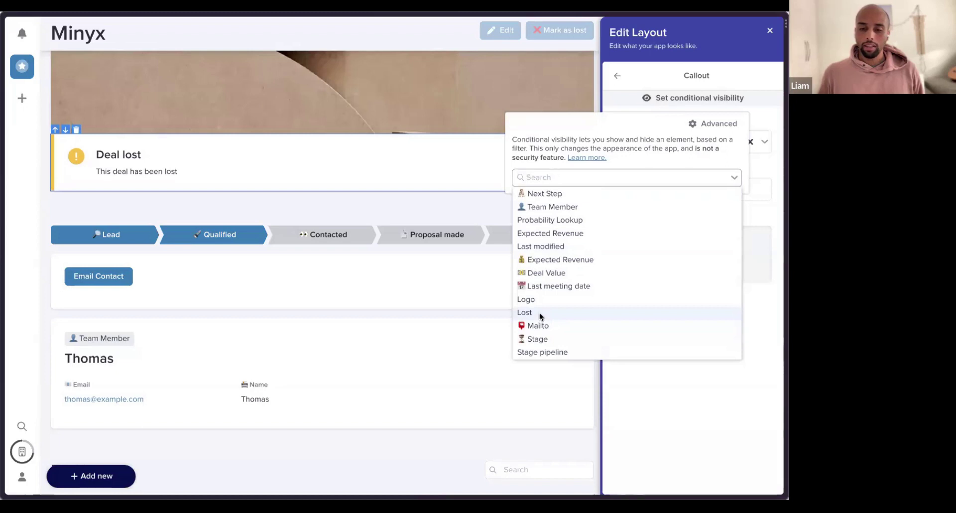
{"action": "left_click", "coordinate": [539, 312]}
{"action": "left_click", "coordinate": [586, 230]}
{"action": "left_click", "coordinate": [534, 245]}
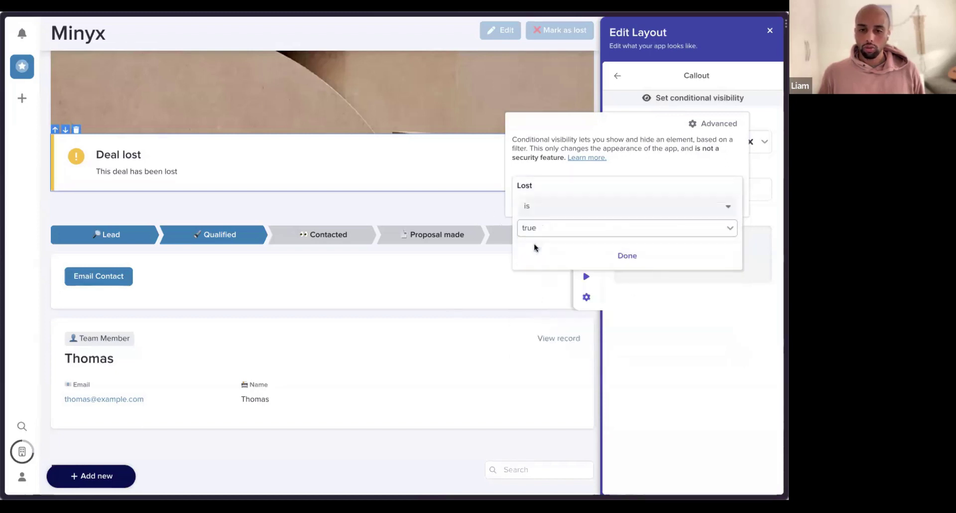
{"action": "left_click", "coordinate": [634, 255]}
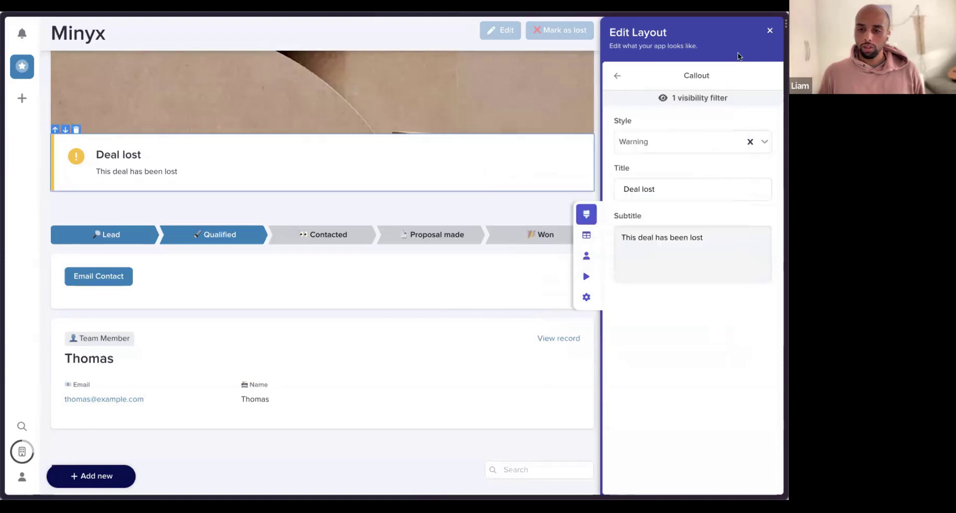
{"action": "left_click", "coordinate": [615, 77]}
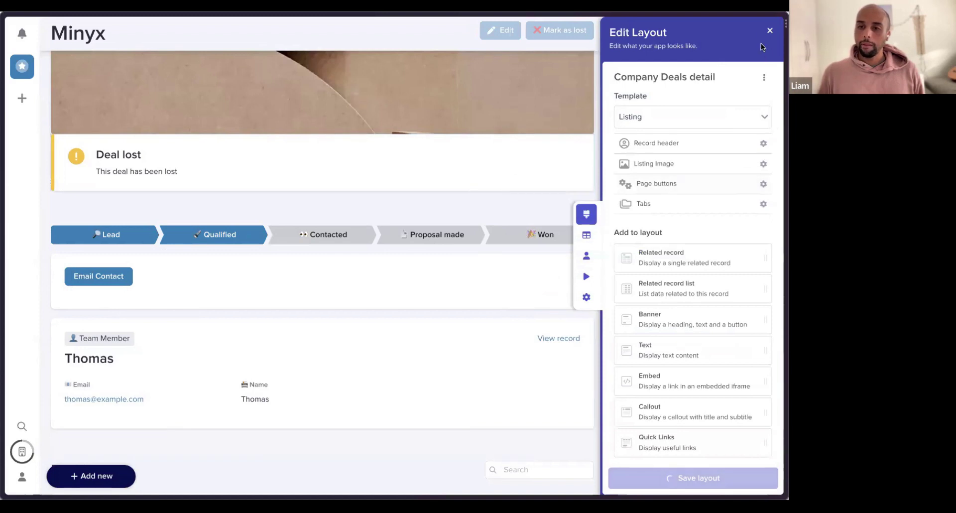
{"action": "left_click", "coordinate": [767, 30]}
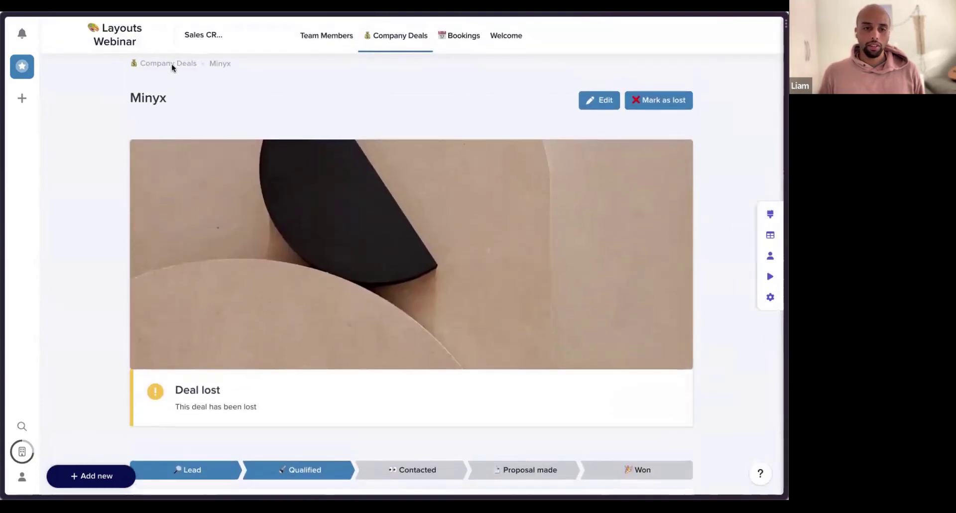
Open the Voonte deal from the Company Deals list and mark it as lost, checking the page for the callout
{"action": "left_click", "coordinate": [172, 65]}
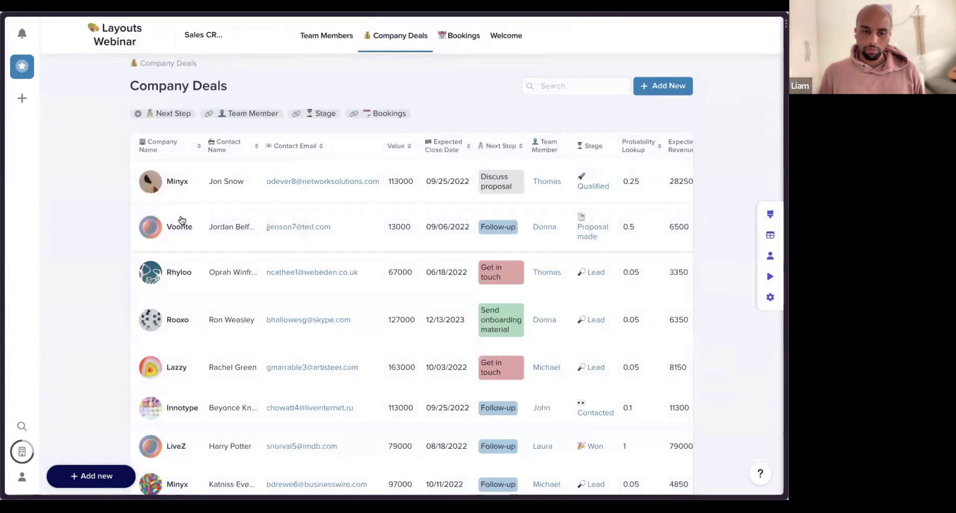
{"action": "left_click", "coordinate": [184, 220]}
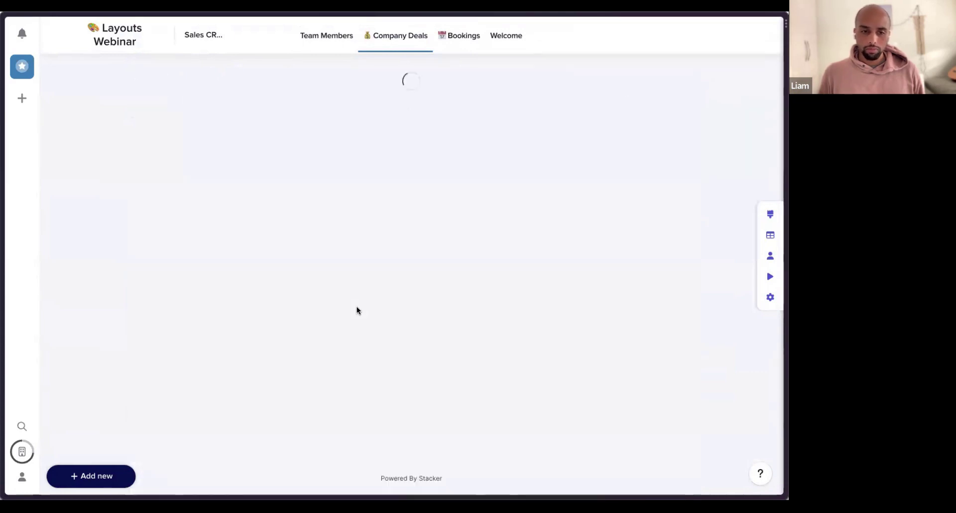
{"action": "scroll", "coordinate": [360, 313], "scroll_direction": "down", "scroll_amount": 5}
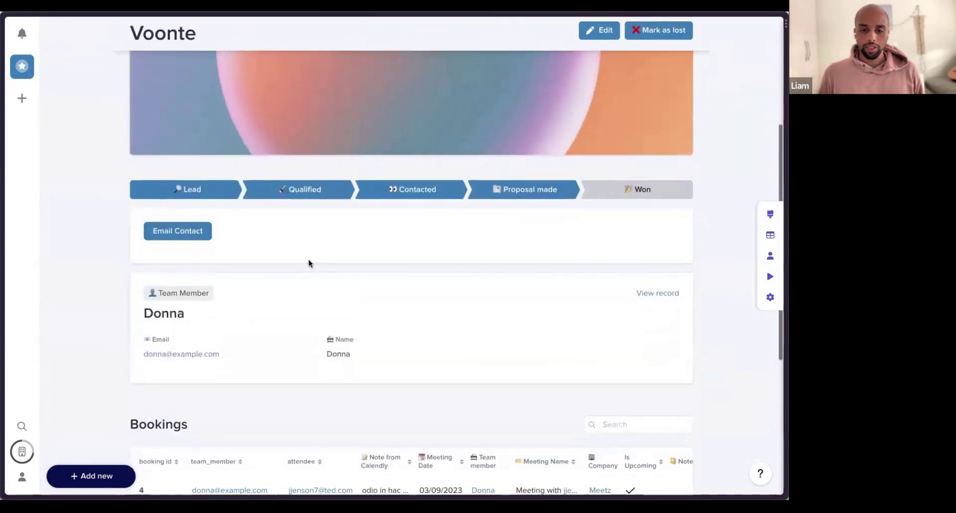
{"action": "scroll", "coordinate": [309, 263], "scroll_direction": "up", "scroll_amount": 5}
{"action": "left_click", "coordinate": [649, 96]}
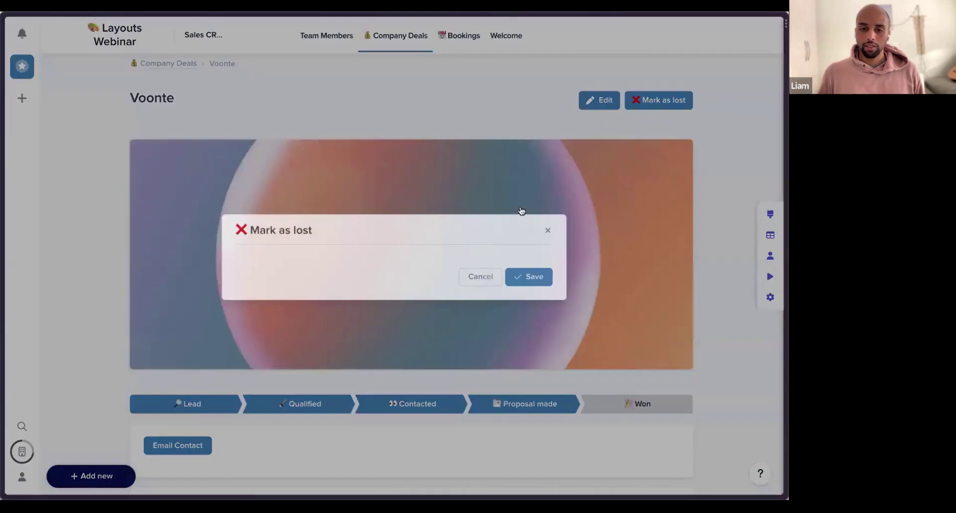
{"action": "left_click", "coordinate": [539, 274]}
{"action": "scroll", "coordinate": [459, 275], "scroll_direction": "down", "scroll_amount": 2}
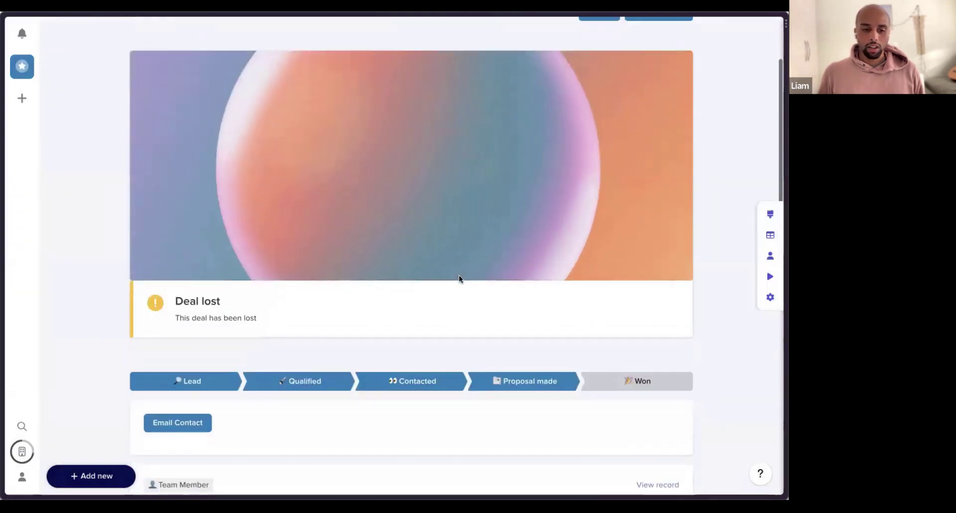
{"action": "scroll", "coordinate": [217, 241], "scroll_direction": "up", "scroll_amount": 1}
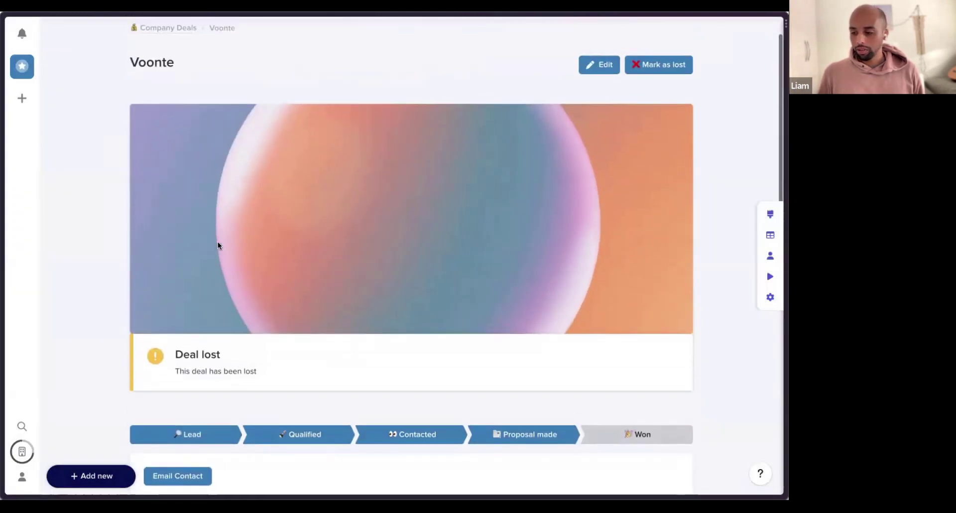
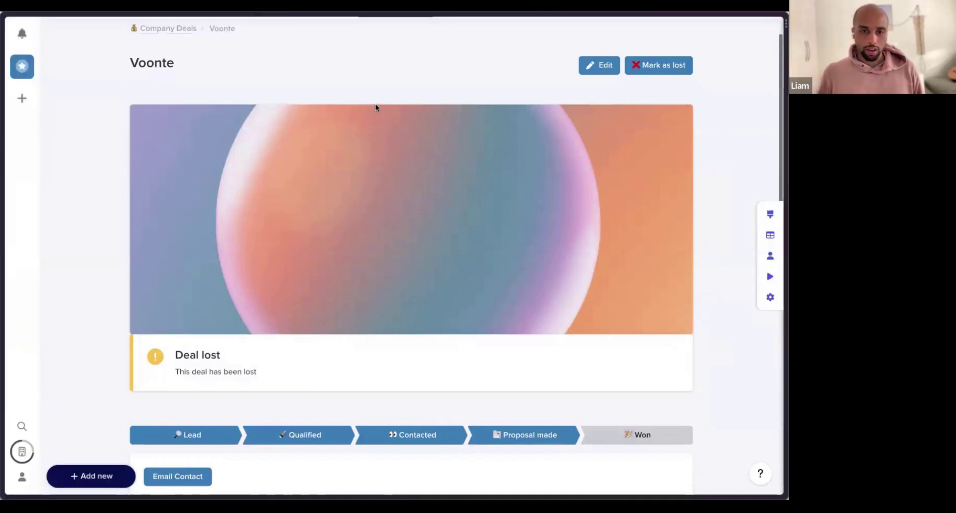
{"action": "scroll", "coordinate": [376, 105], "scroll_direction": "up", "scroll_amount": 2}
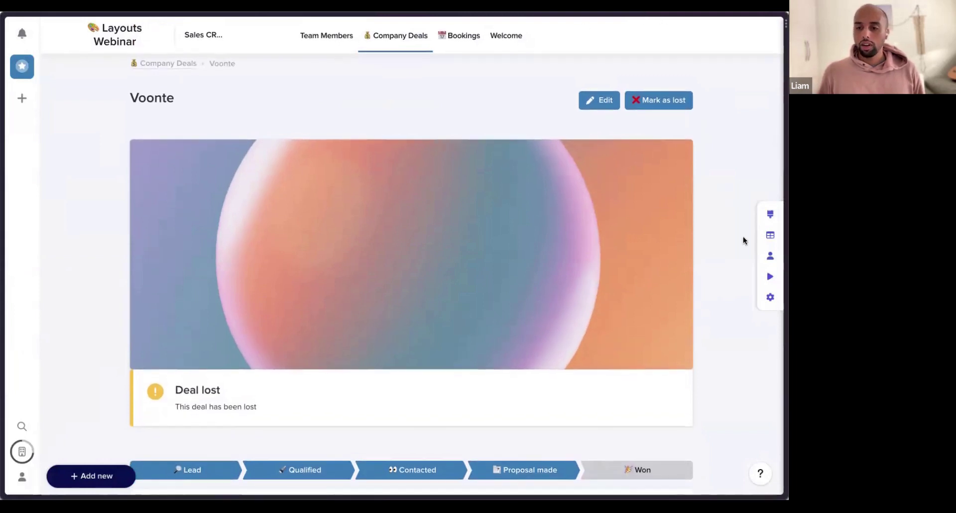
{"action": "scroll", "coordinate": [544, 222], "scroll_direction": "down", "scroll_amount": 2}
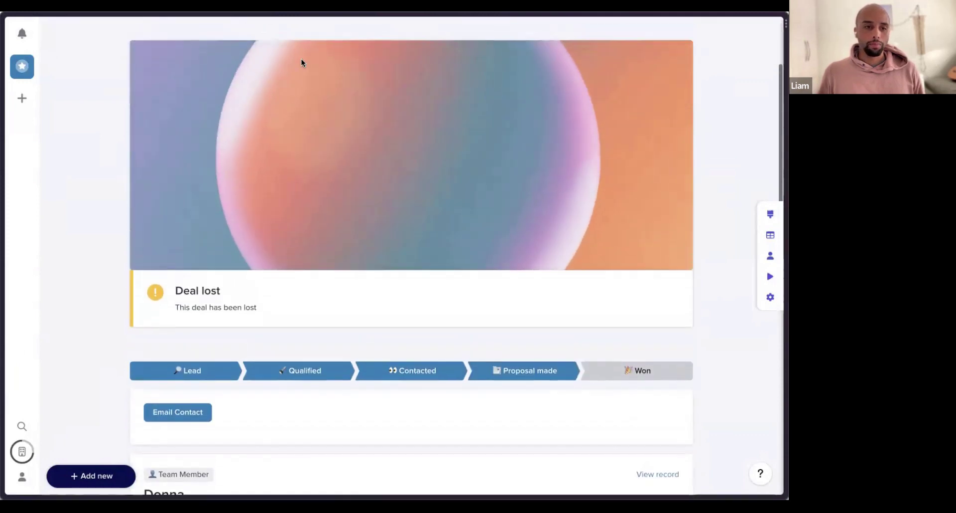
{"action": "scroll", "coordinate": [294, 59], "scroll_direction": "up", "scroll_amount": 2}
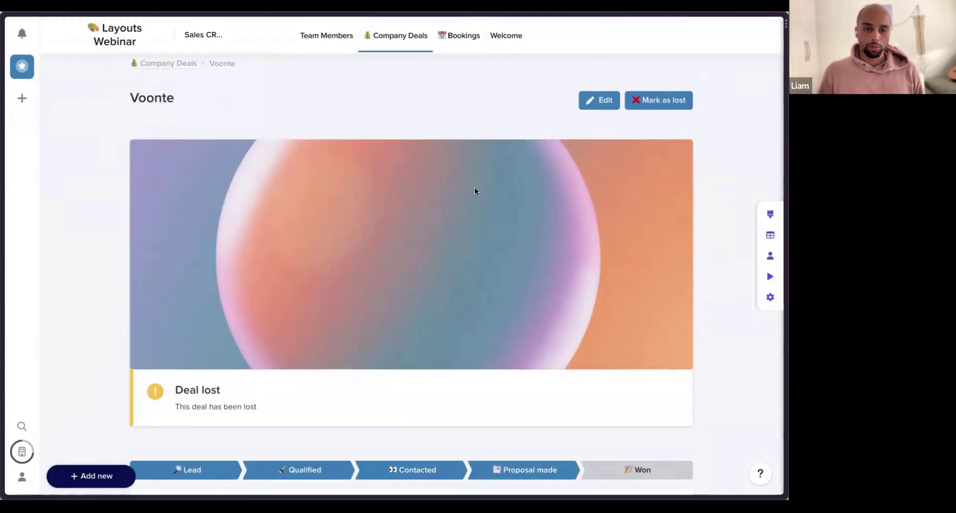
Leave the Voonte deal and open the Bookings list
{"action": "key", "text": "alt+Left"}
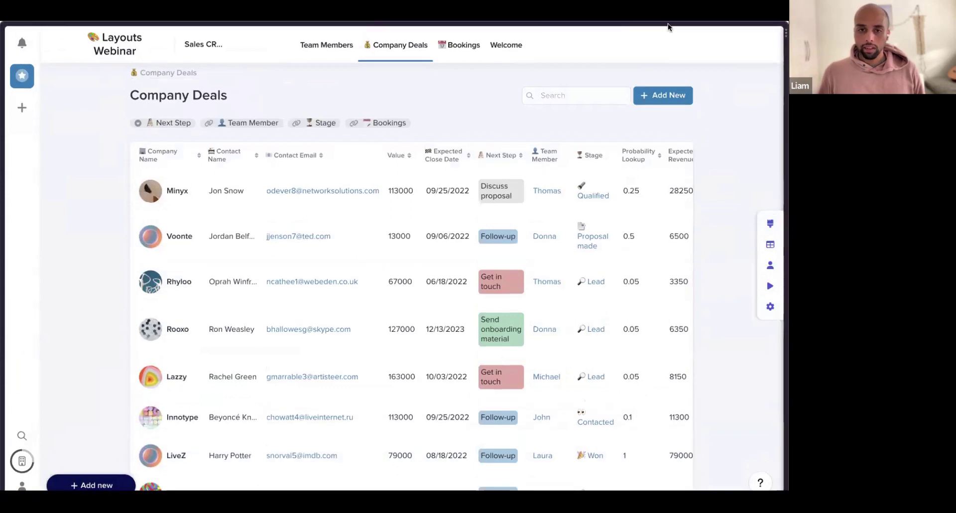
{"action": "left_click", "coordinate": [508, 48]}
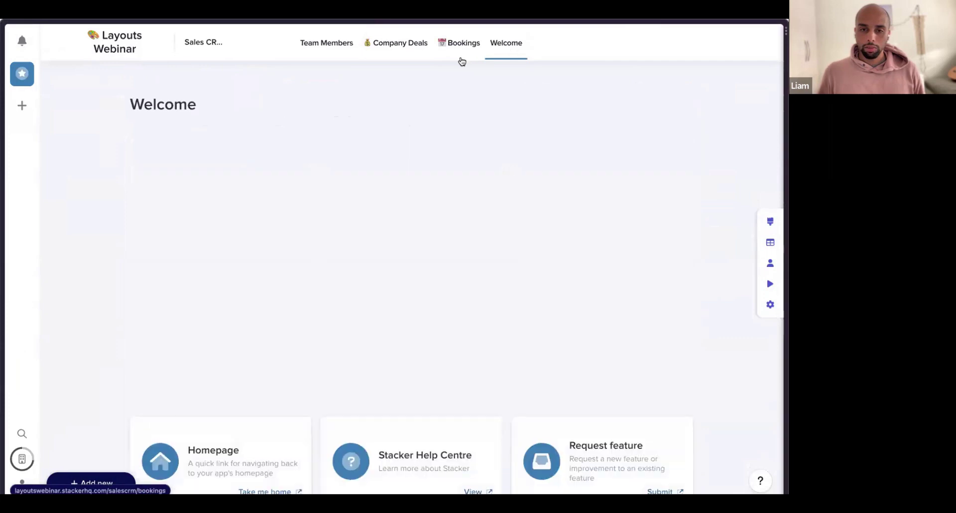
{"action": "left_click", "coordinate": [462, 60]}
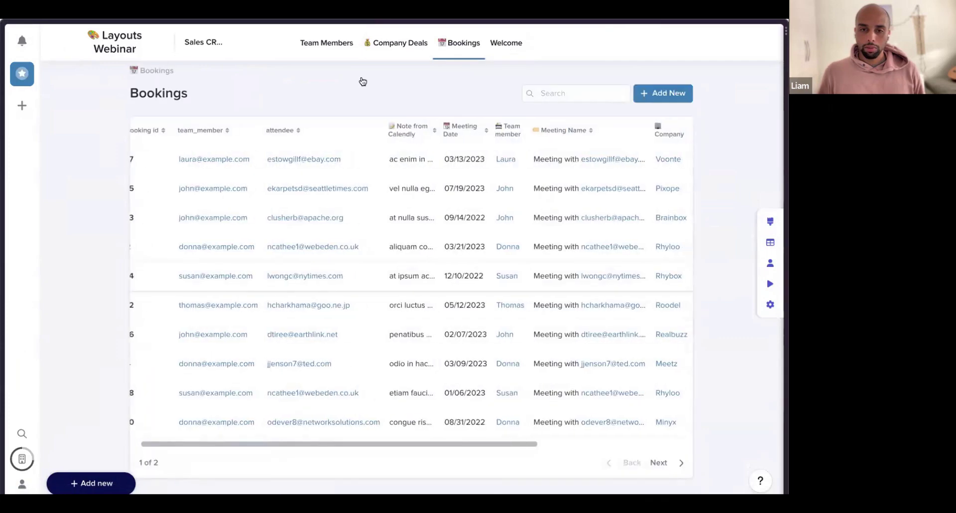
{"action": "scroll", "coordinate": [427, 137], "scroll_direction": "left", "scroll_amount": 1}
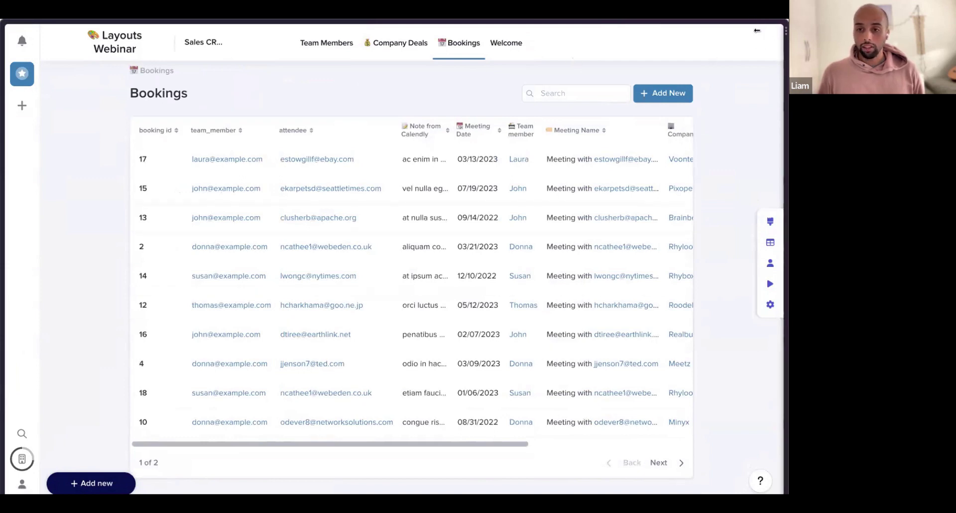
Edit the Bookings list layout and change its display from a table to a calendar
{"action": "left_click", "coordinate": [770, 220]}
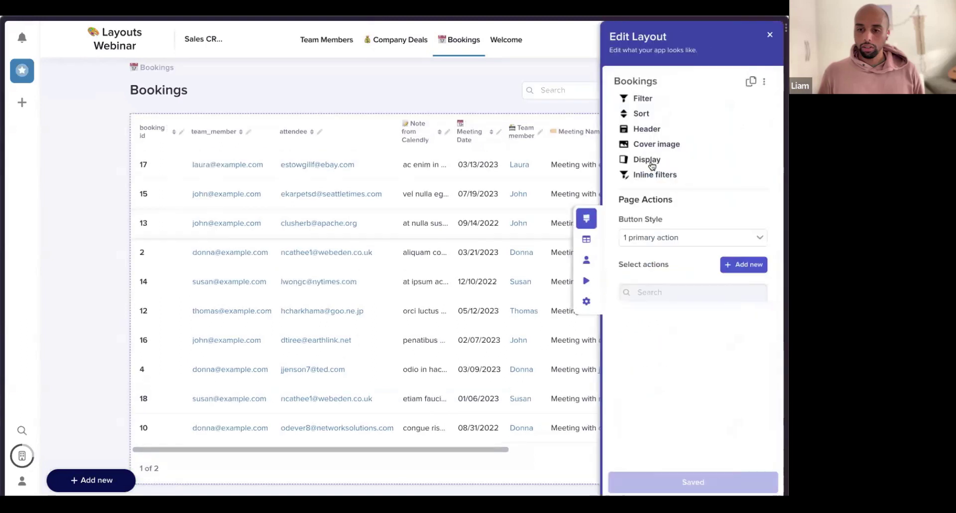
{"action": "left_click", "coordinate": [647, 161]}
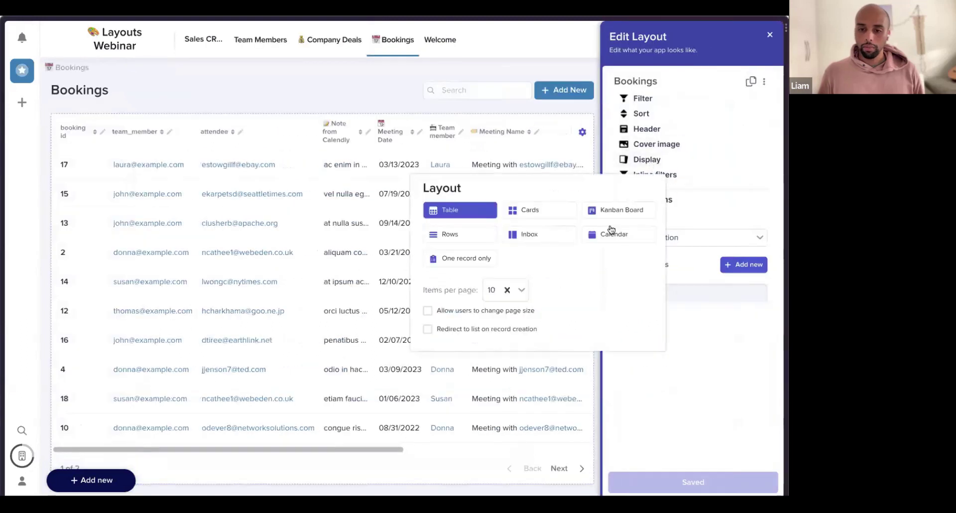
{"action": "left_click", "coordinate": [611, 232]}
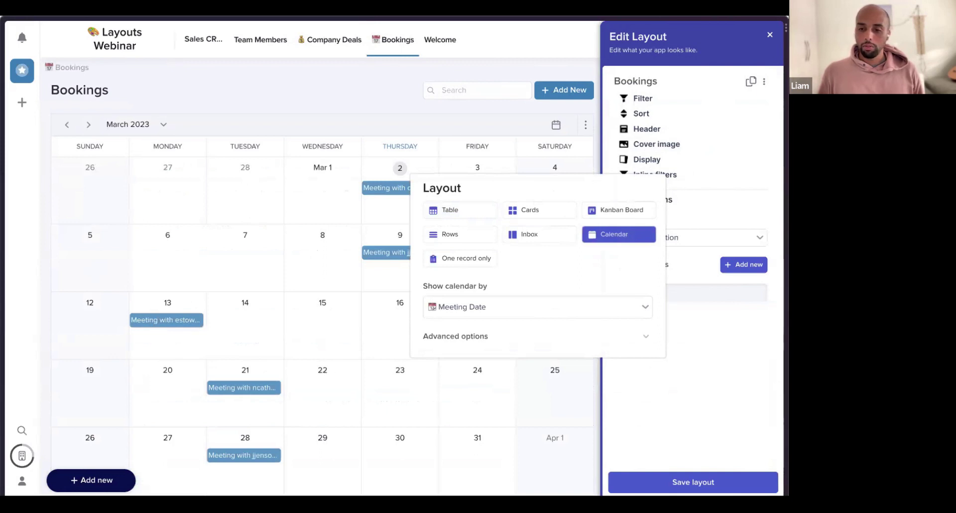
{"action": "left_click", "coordinate": [727, 404]}
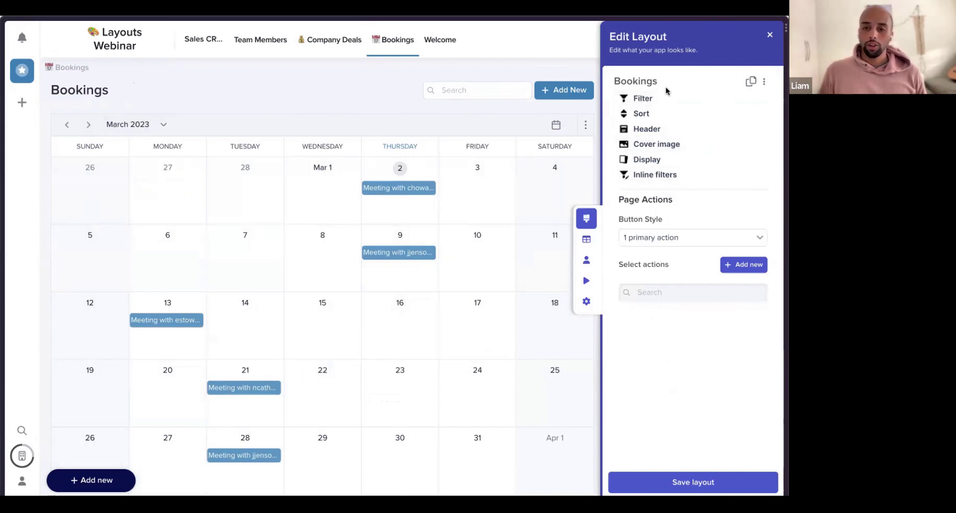
Filter the Bookings calendar to records whose Meeting Date is after Today, and save the layout
{"action": "left_click", "coordinate": [642, 99]}
{"action": "left_click", "coordinate": [536, 160]}
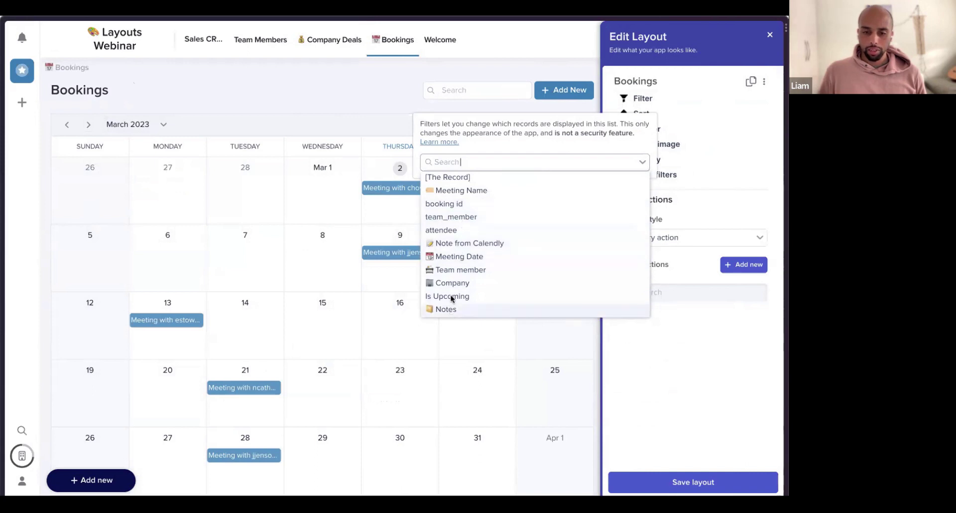
{"action": "left_click", "coordinate": [452, 257]}
{"action": "left_click", "coordinate": [498, 199]}
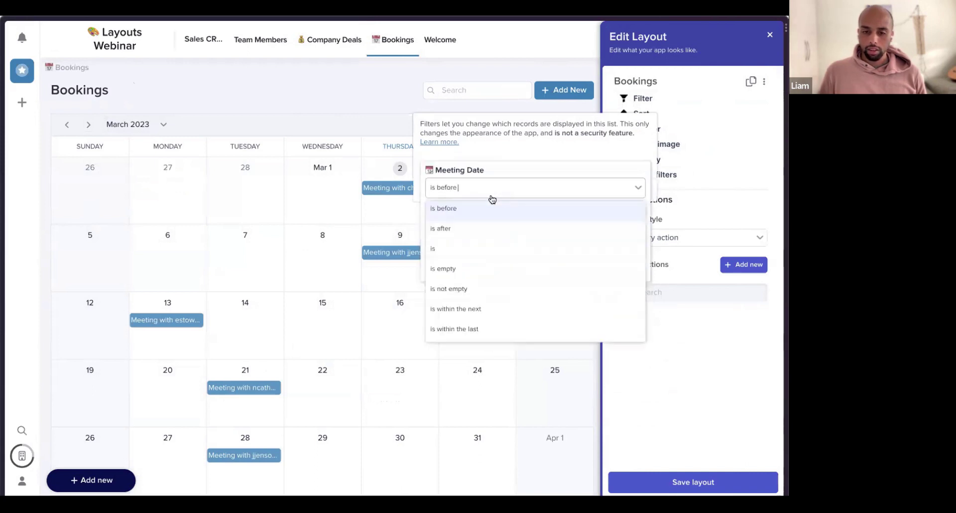
{"action": "left_click", "coordinate": [447, 228]}
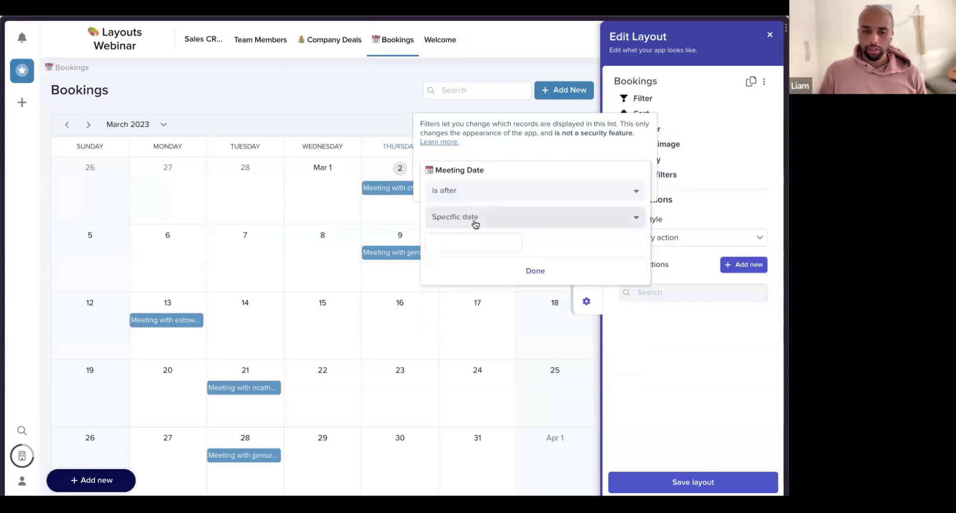
{"action": "left_click", "coordinate": [447, 222]}
{"action": "left_click", "coordinate": [443, 241]}
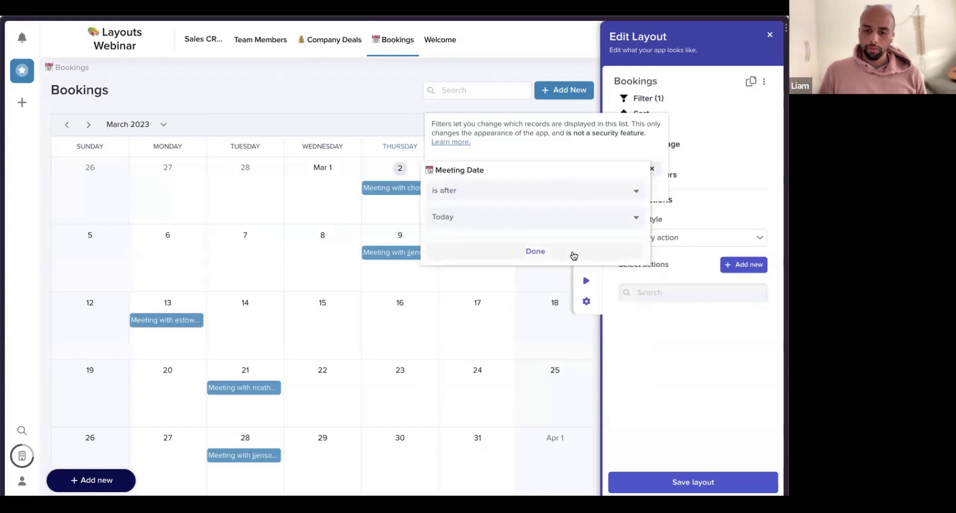
{"action": "left_click", "coordinate": [546, 255]}
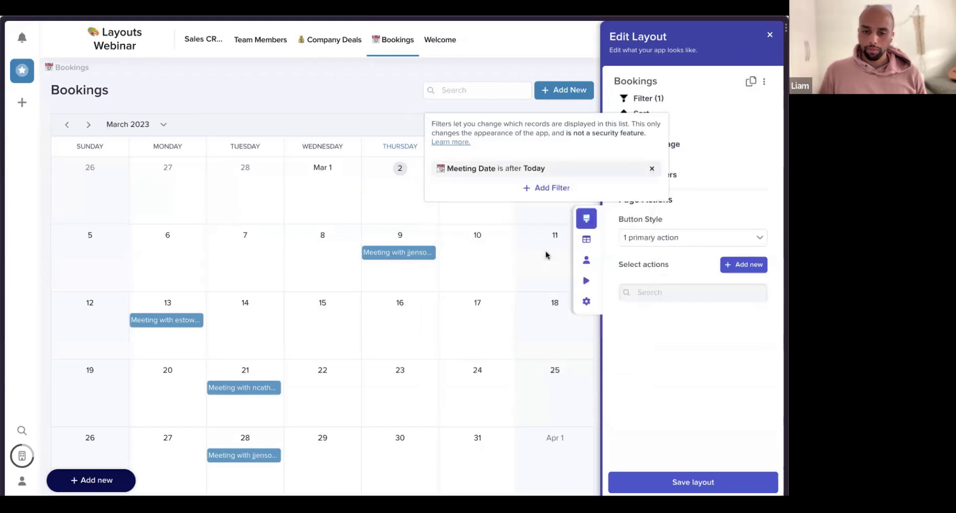
{"action": "left_click", "coordinate": [691, 412]}
{"action": "left_click", "coordinate": [692, 482]}
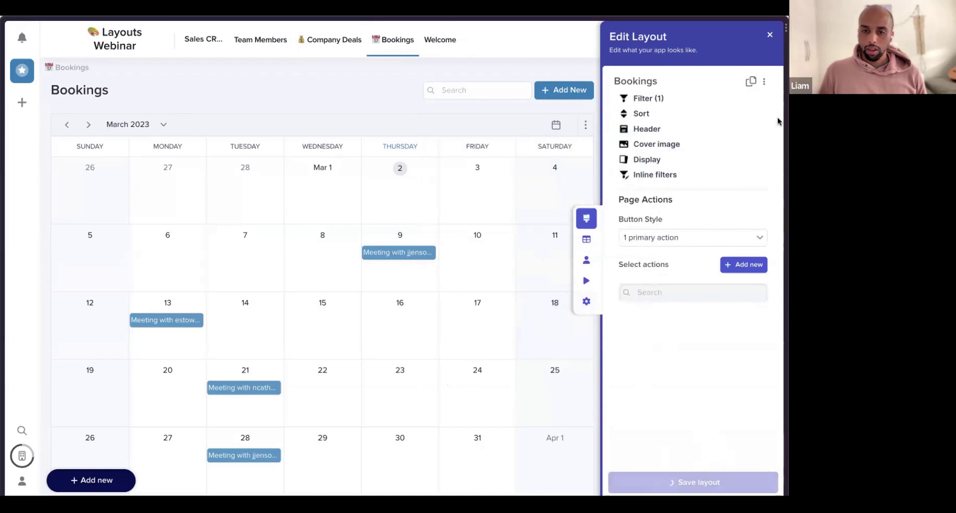
Duplicate the Bookings layout under the name "All bookings"
{"action": "left_click", "coordinate": [749, 81]}
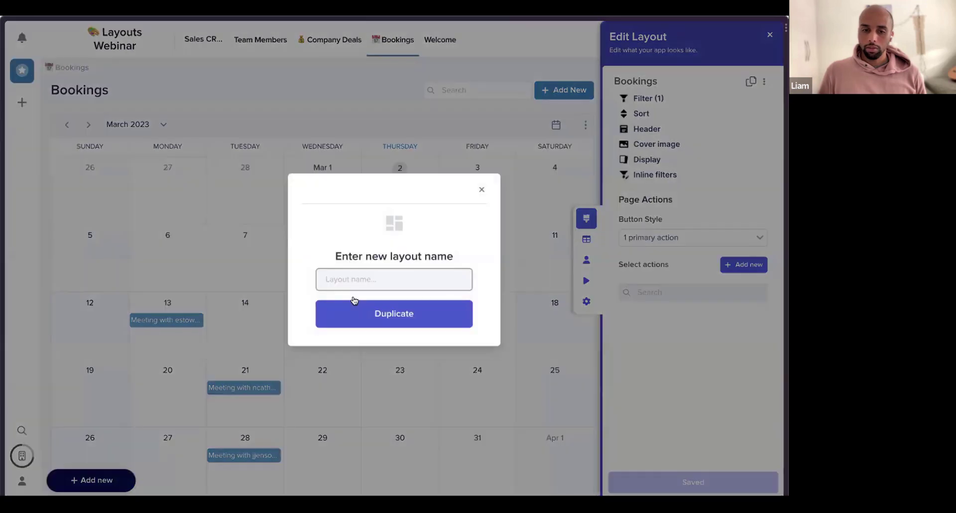
{"action": "type", "text": "All bookings"}
{"action": "left_click", "coordinate": [378, 320]}
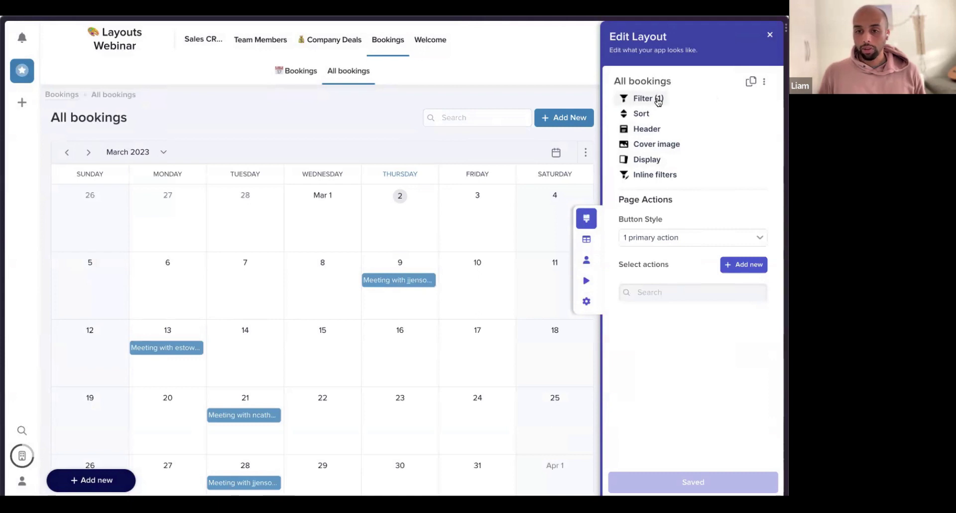
Change the All bookings filter so that Meeting Date is before Today
{"action": "left_click", "coordinate": [657, 101]}
{"action": "left_click", "coordinate": [517, 169]}
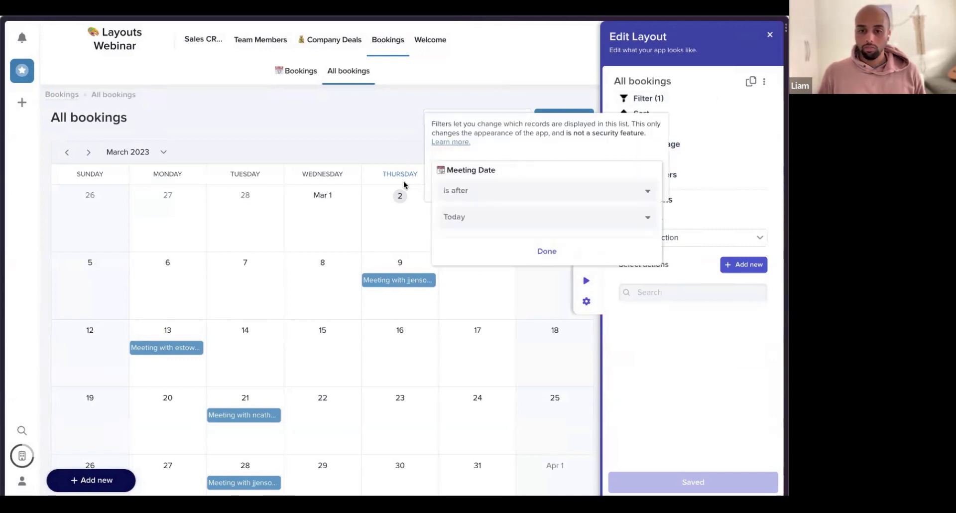
{"action": "left_click", "coordinate": [510, 188]}
{"action": "left_click", "coordinate": [468, 210]}
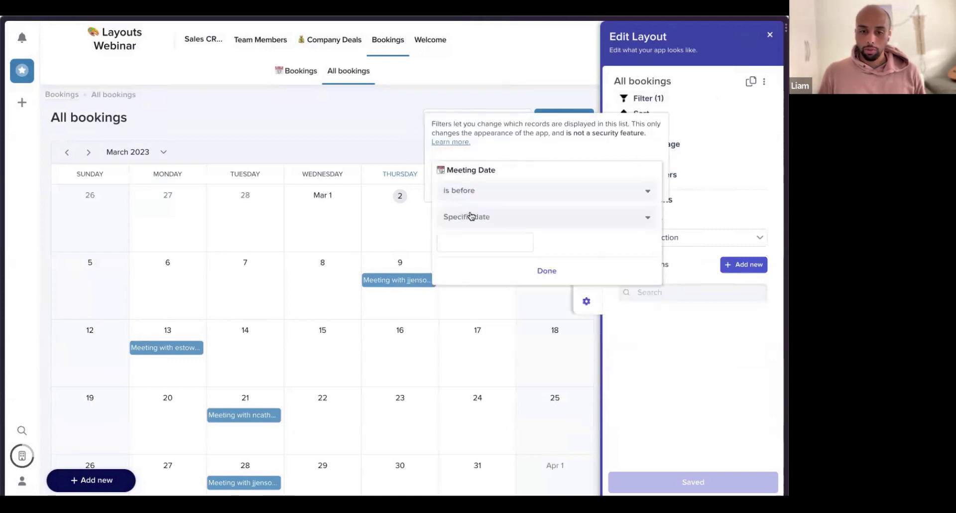
{"action": "left_click", "coordinate": [470, 218]}
{"action": "left_click", "coordinate": [468, 237]}
{"action": "left_click", "coordinate": [547, 252]}
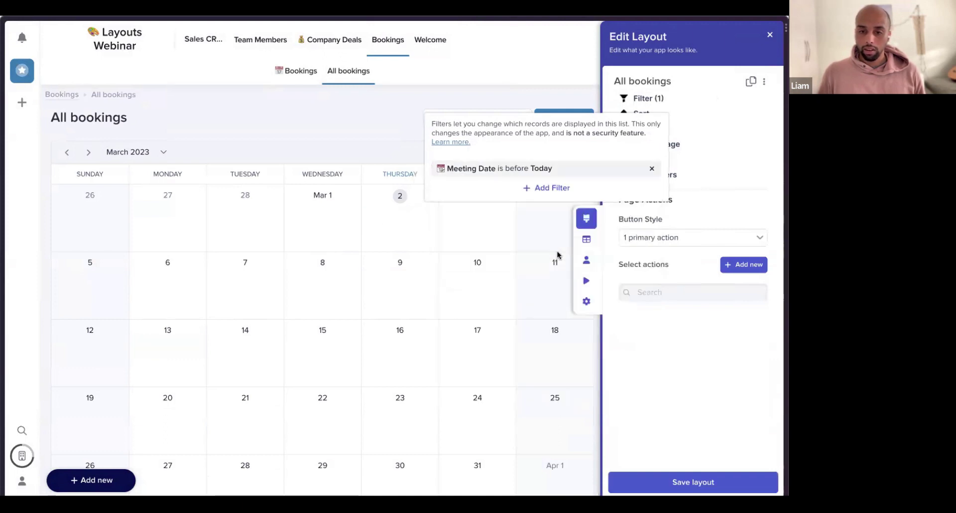
{"action": "left_click", "coordinate": [751, 395]}
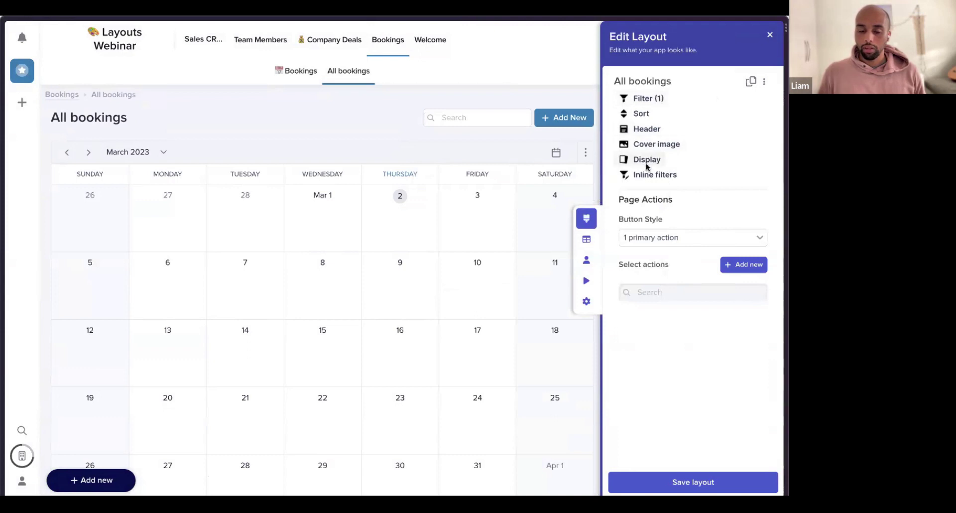
Switch the All bookings display to a table, look through its records and save the layout
{"action": "left_click", "coordinate": [646, 160]}
{"action": "left_click", "coordinate": [453, 211]}
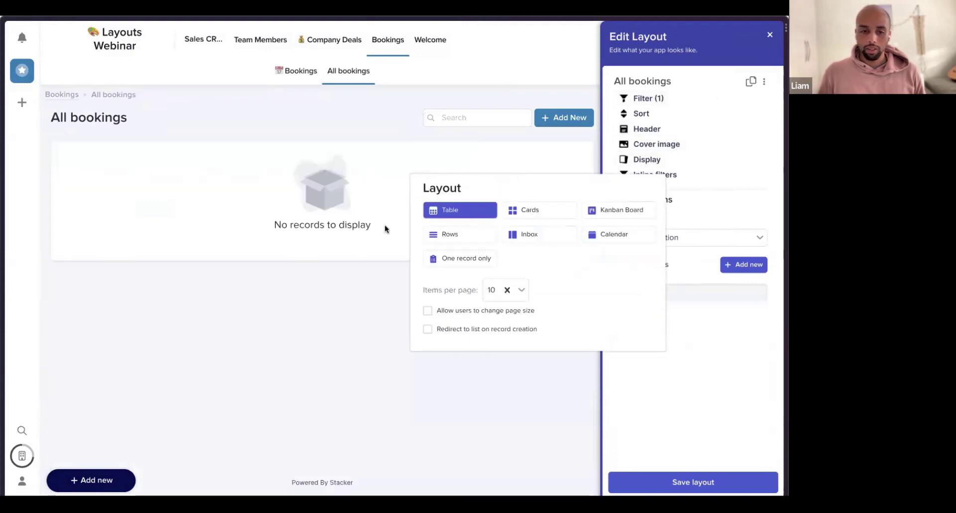
{"action": "left_click", "coordinate": [298, 118]}
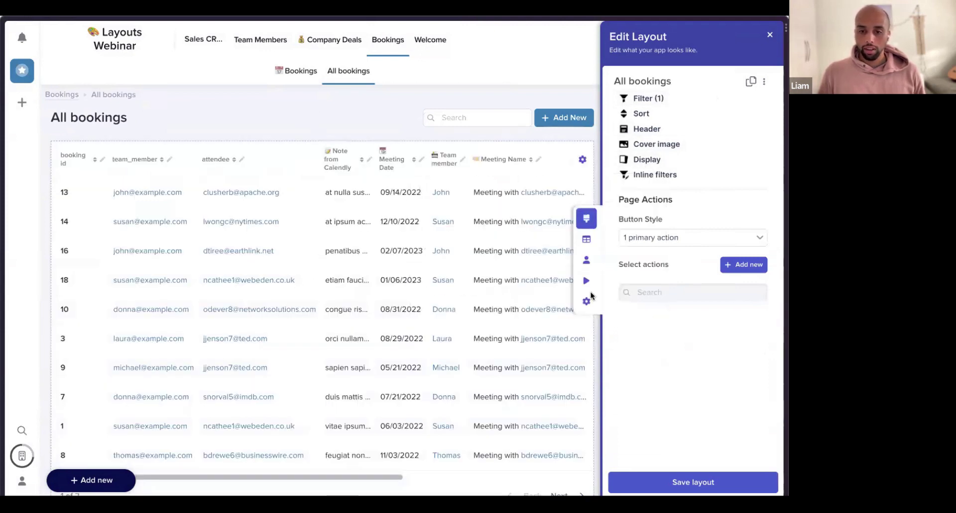
{"action": "scroll", "coordinate": [426, 269], "scroll_direction": "down", "scroll_amount": 2}
{"action": "scroll", "coordinate": [426, 269], "scroll_direction": "up", "scroll_amount": 2}
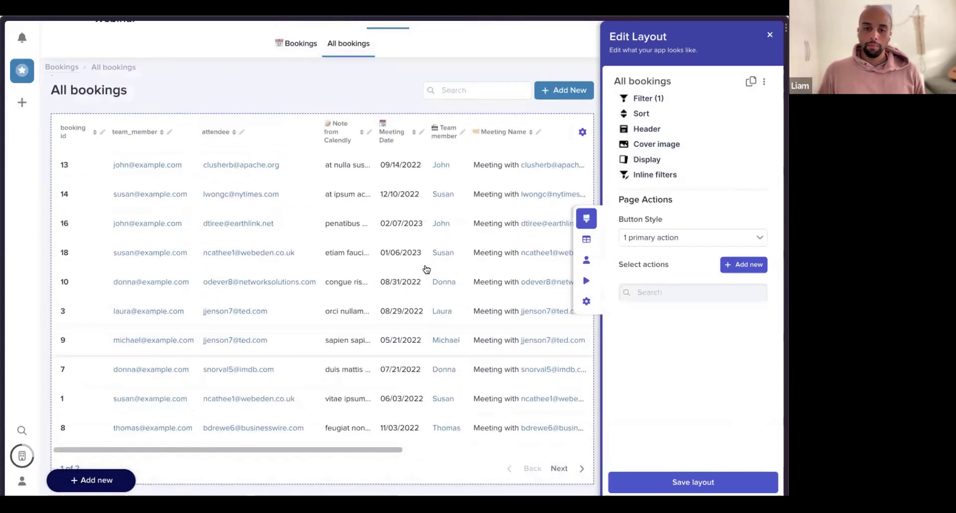
{"action": "scroll", "coordinate": [349, 199], "scroll_direction": "down", "scroll_amount": 2}
{"action": "scroll", "coordinate": [292, 128], "scroll_direction": "up", "scroll_amount": 2}
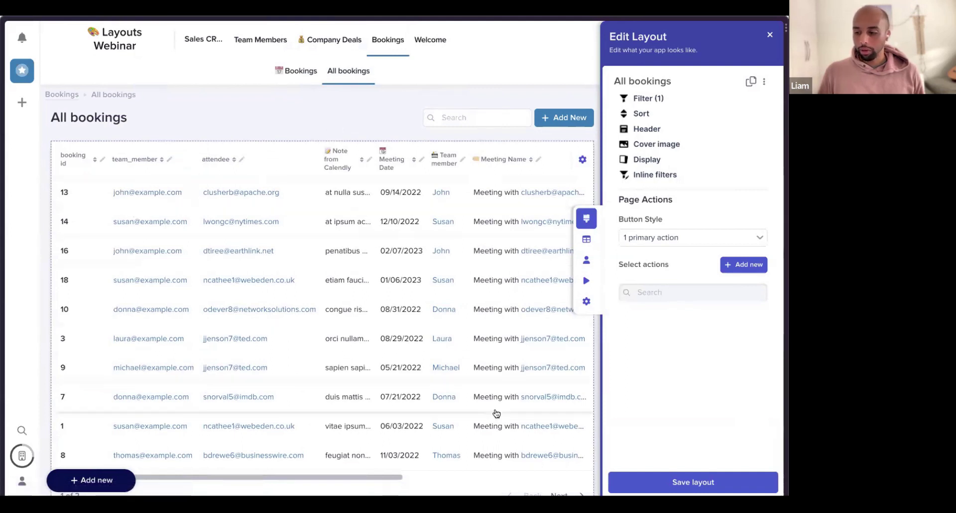
{"action": "left_click", "coordinate": [712, 482]}
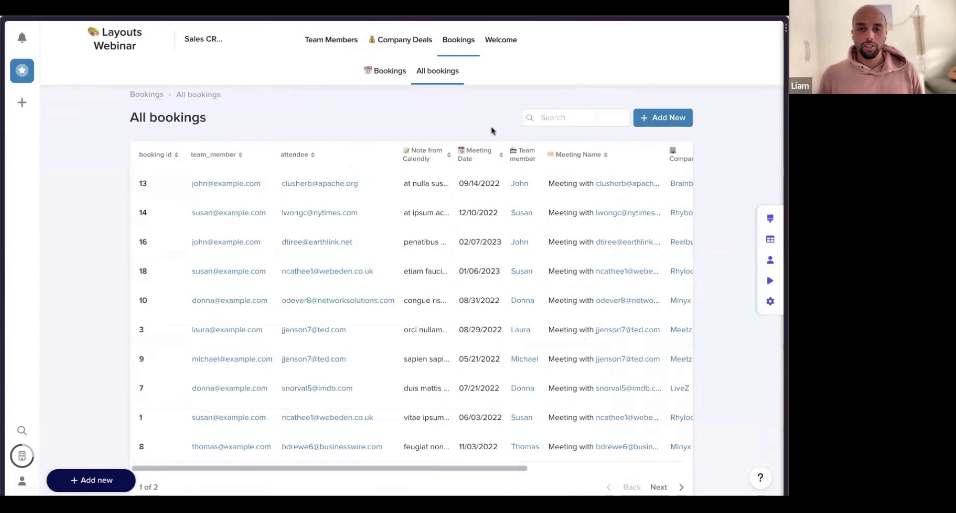
View the data table behind the bookings, close it and open the Bookings layout
{"action": "left_click", "coordinate": [770, 239]}
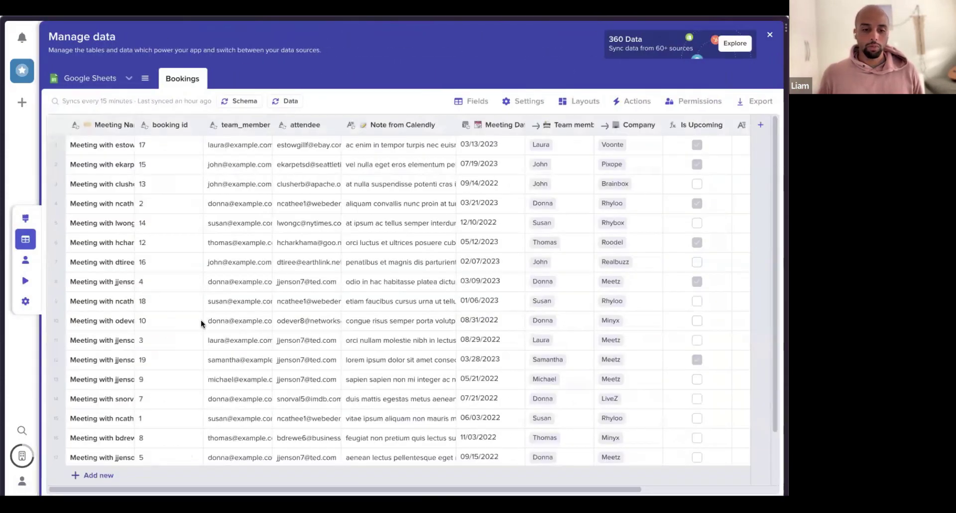
{"action": "mouse_move", "coordinate": [771, 42]}
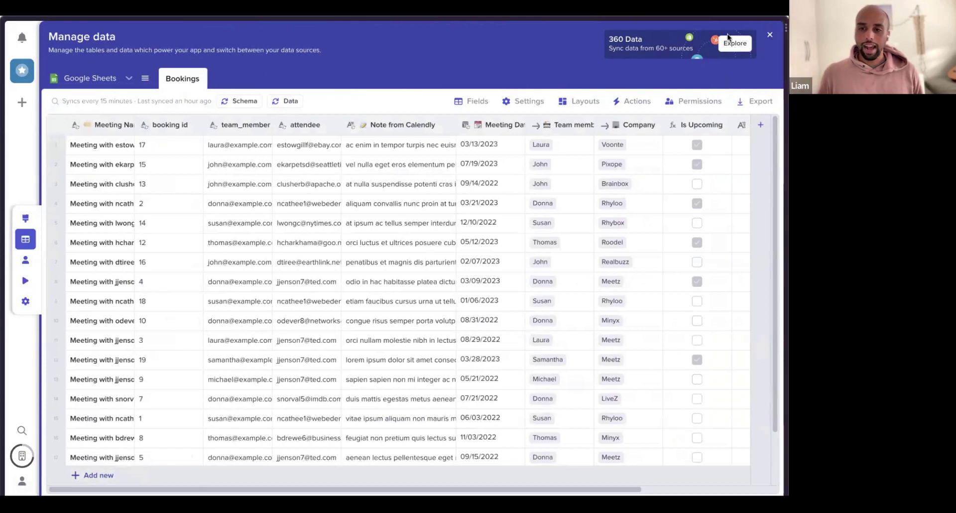
{"action": "left_click", "coordinate": [768, 35]}
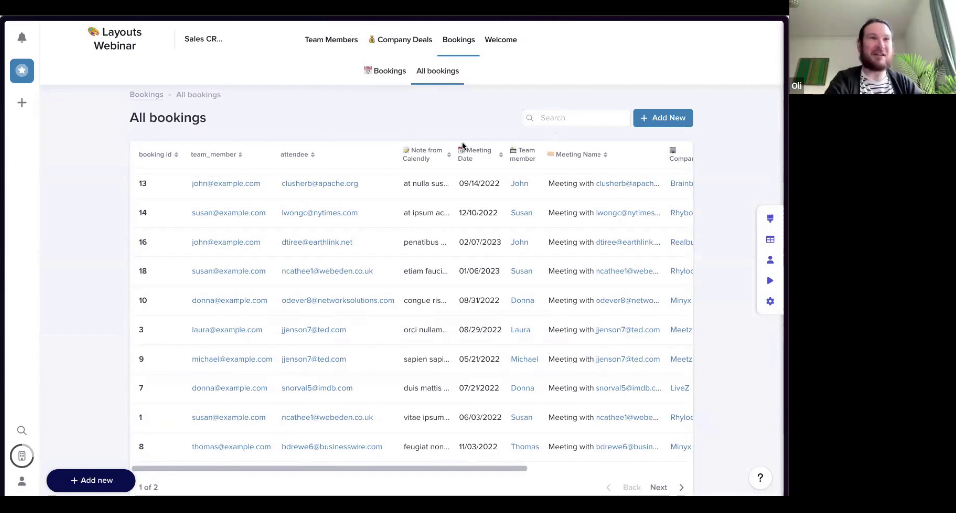
{"action": "left_click", "coordinate": [376, 75]}
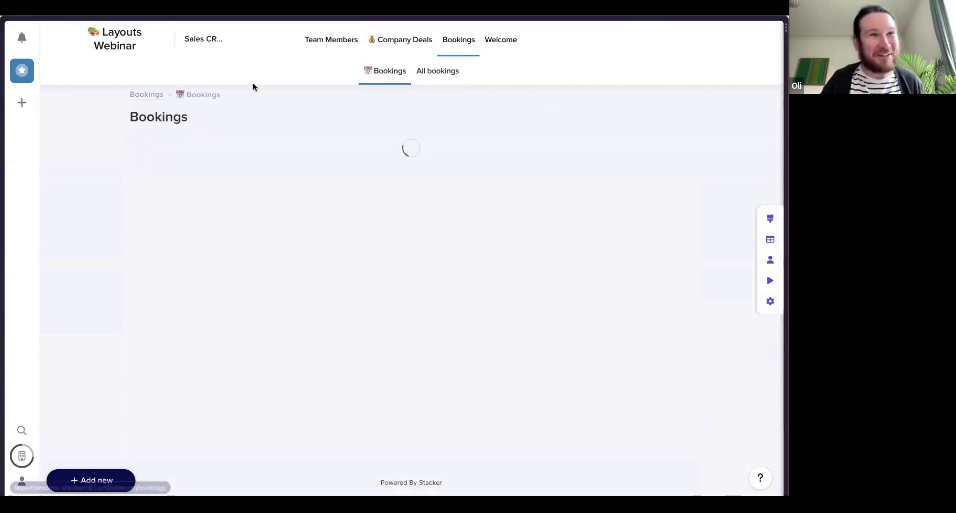